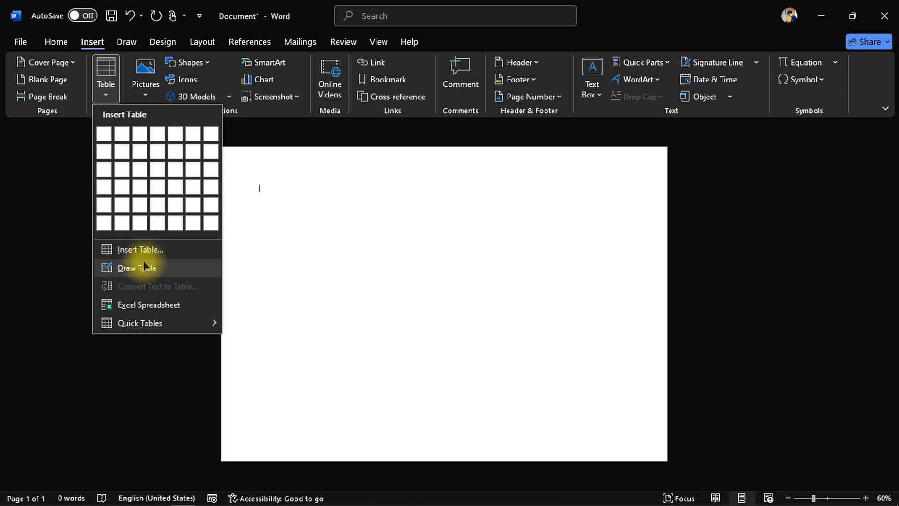
Insert a table with 32 columns and 30 rows on the blank page.
click(162, 249)
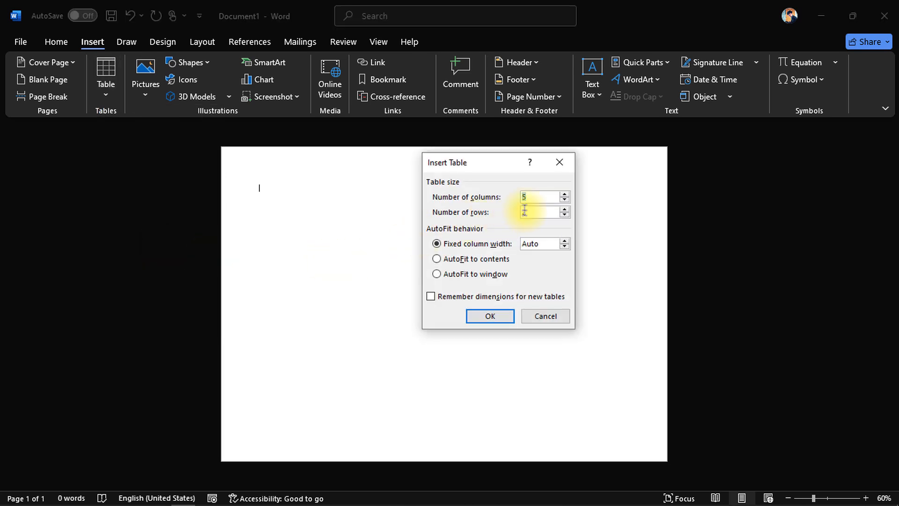
key(super+plus)
click(739, 142)
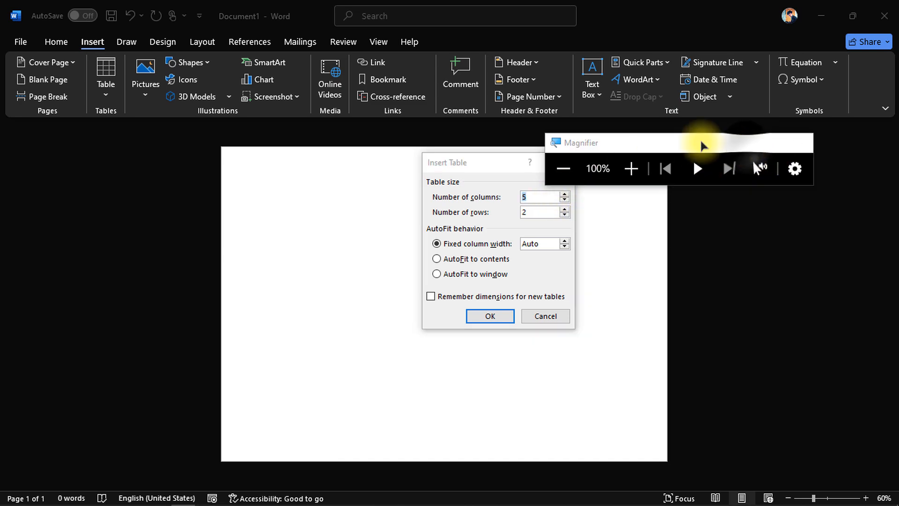
key(super+plus)
key(super+plus)
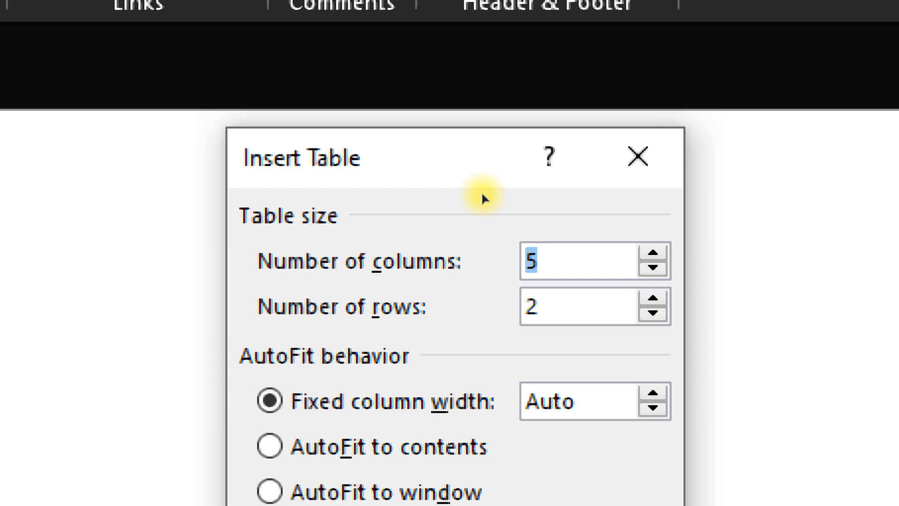
text(32)
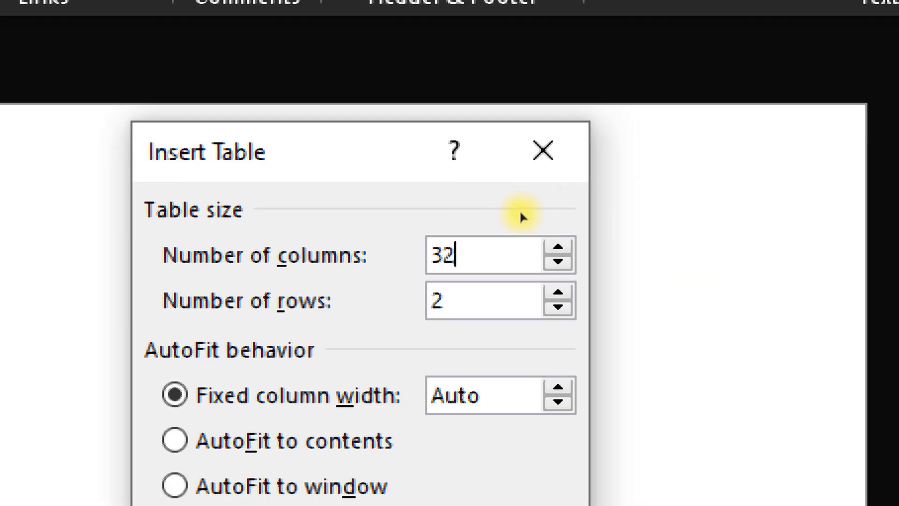
key(Tab)
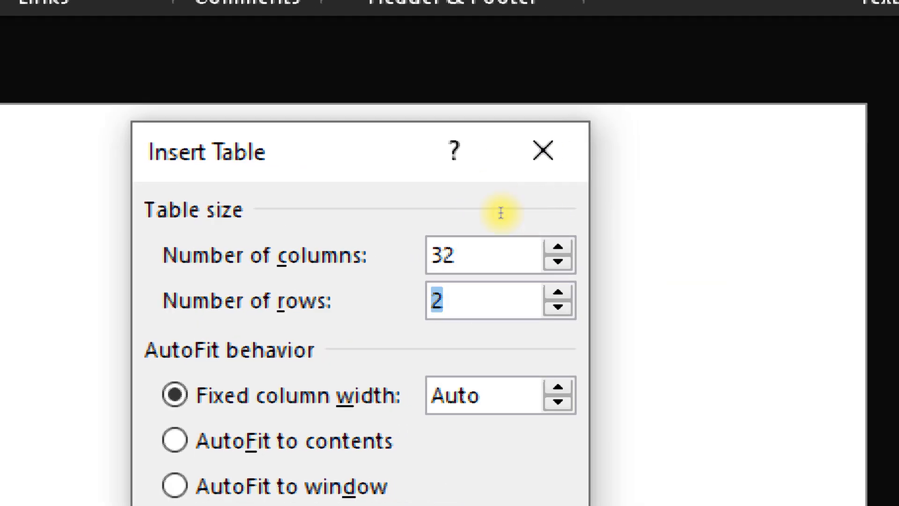
text(30)
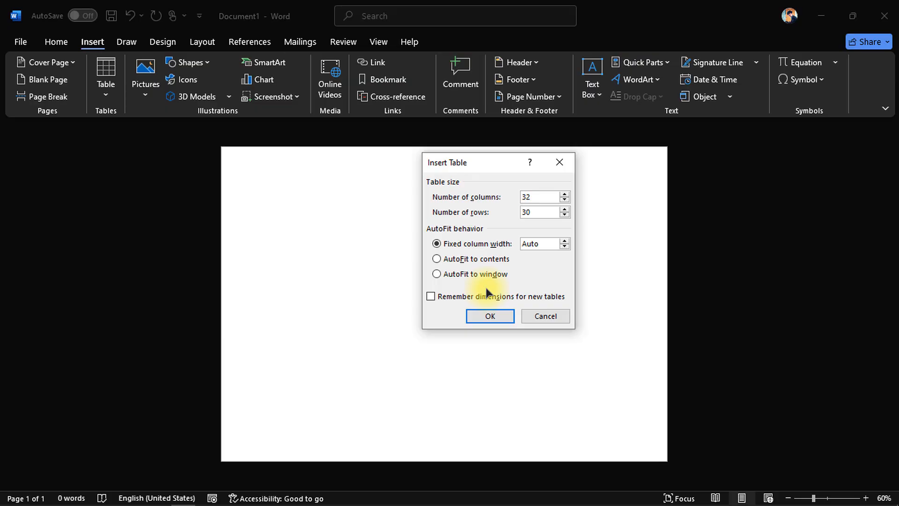
click(491, 315)
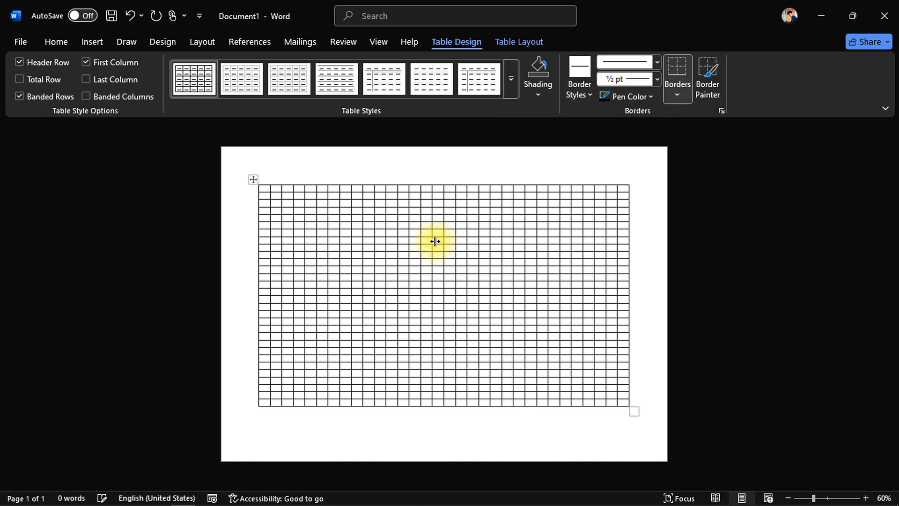
Move the whole table down the page to leave more blank space above it.
scroll(429, 266, down, 3)
scroll(430, 266, up, 4)
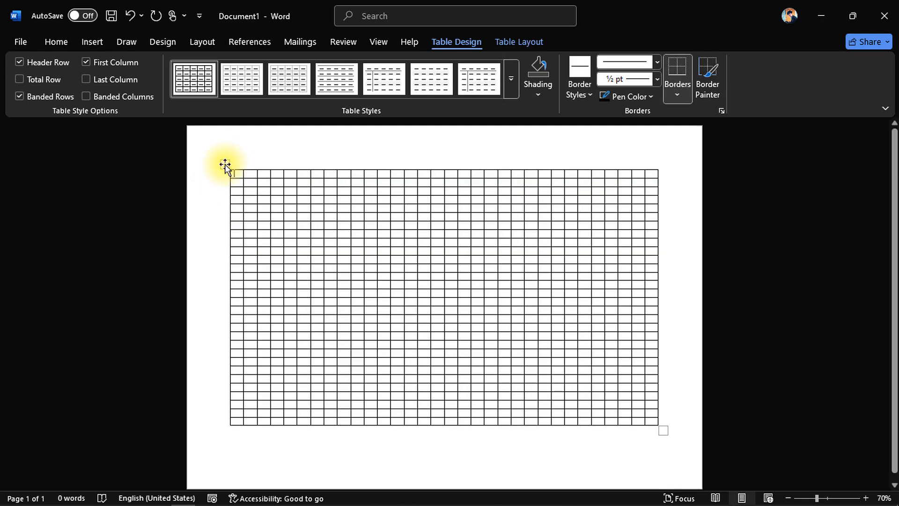
drag(225, 166, 224, 211)
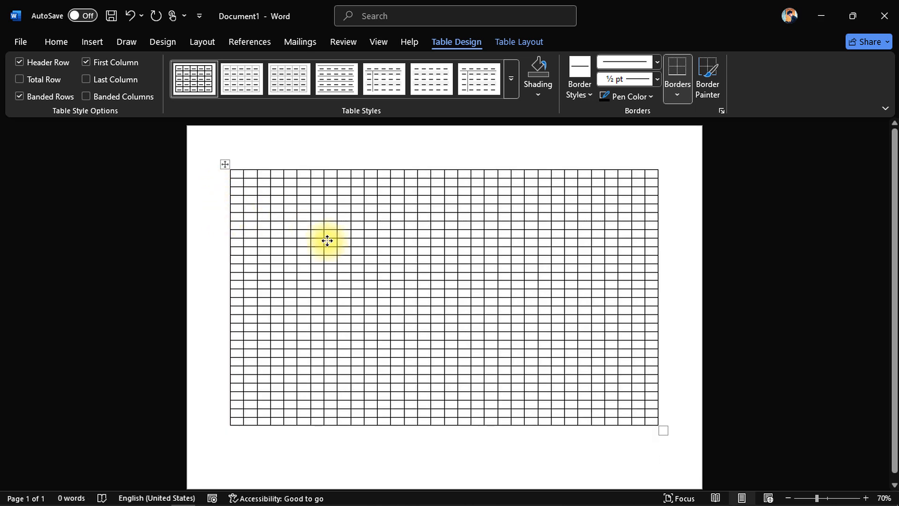
key(ctrl+y)
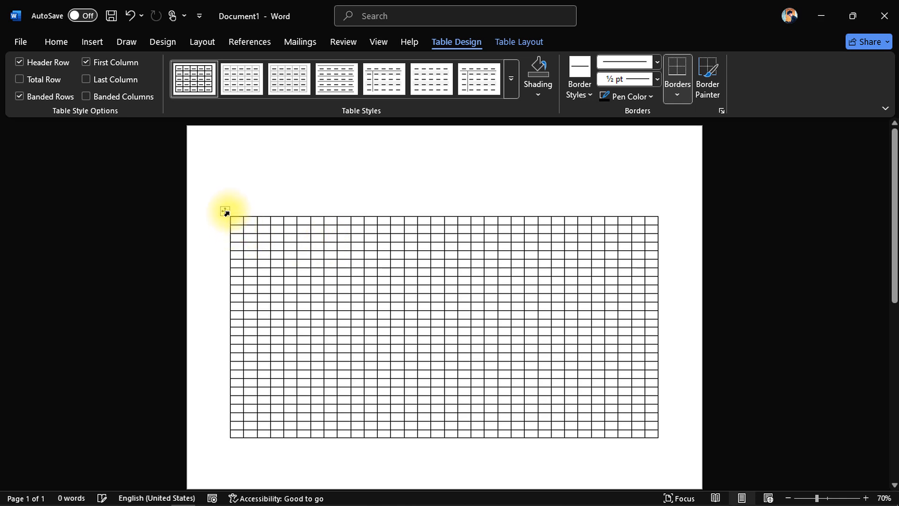
click(225, 208)
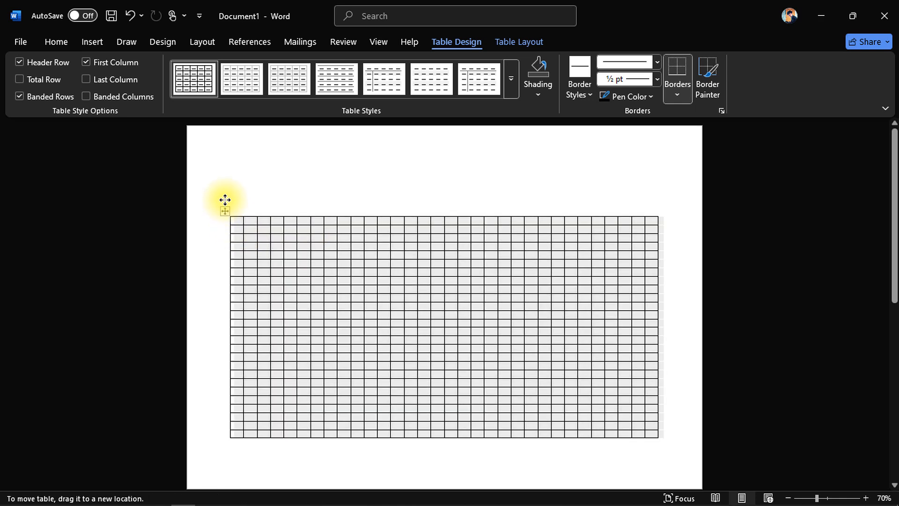
drag(225, 200, 225, 197)
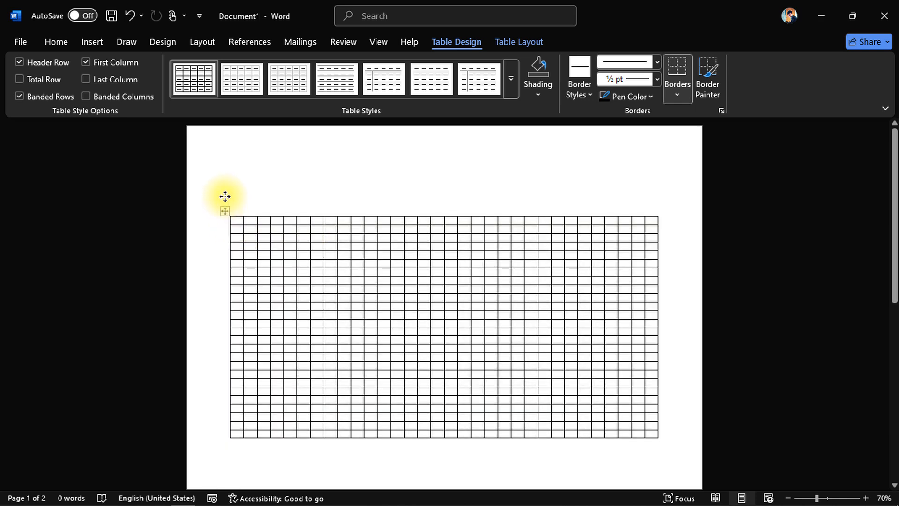
Delete the two table rows that spill over onto the second page.
scroll(225, 196, down, 5)
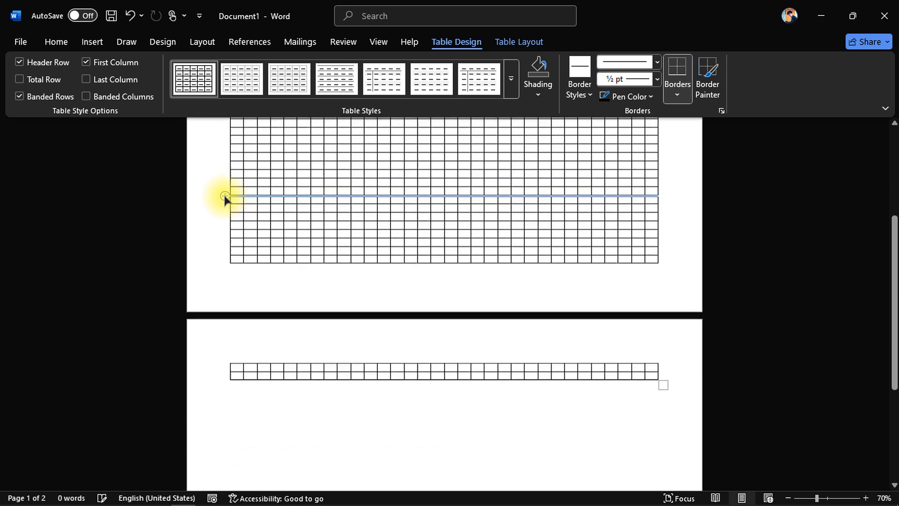
mouse_move(234, 358)
mouse_down()
mouse_move(472, 331)
mouse_move(651, 356)
mouse_up()
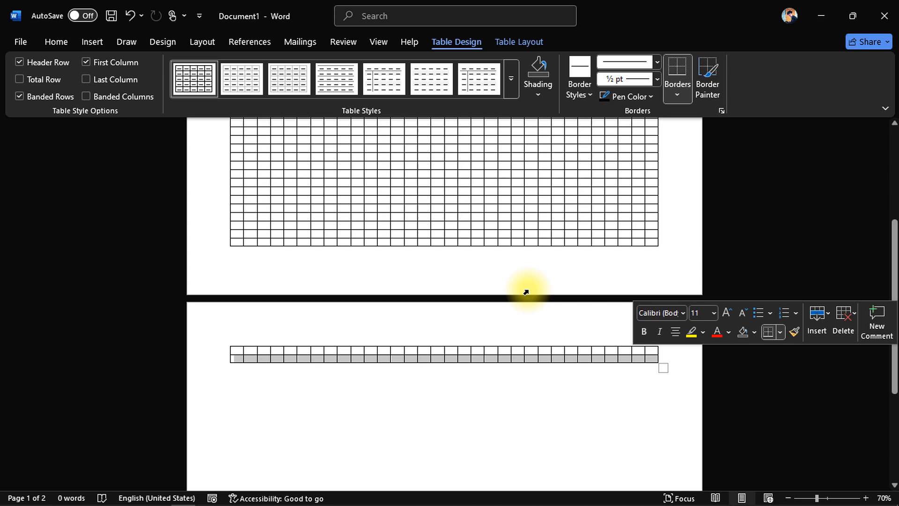
click(307, 202)
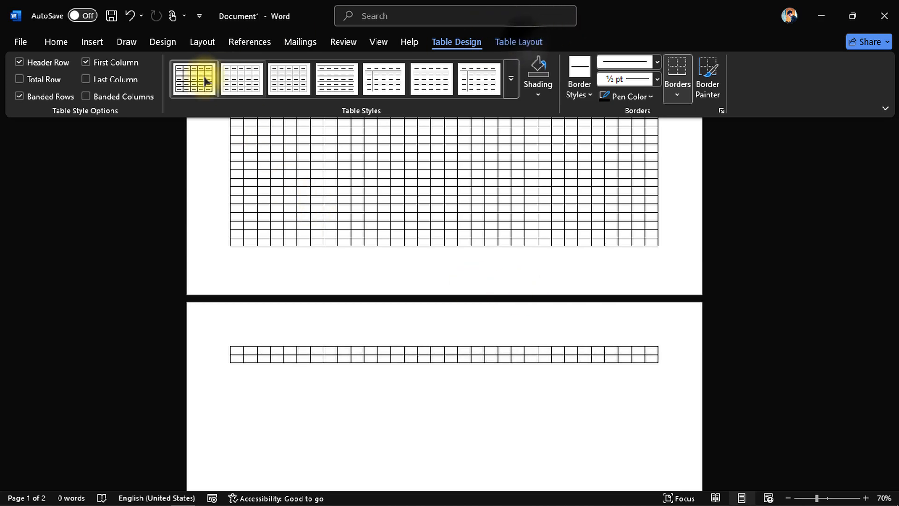
click(507, 44)
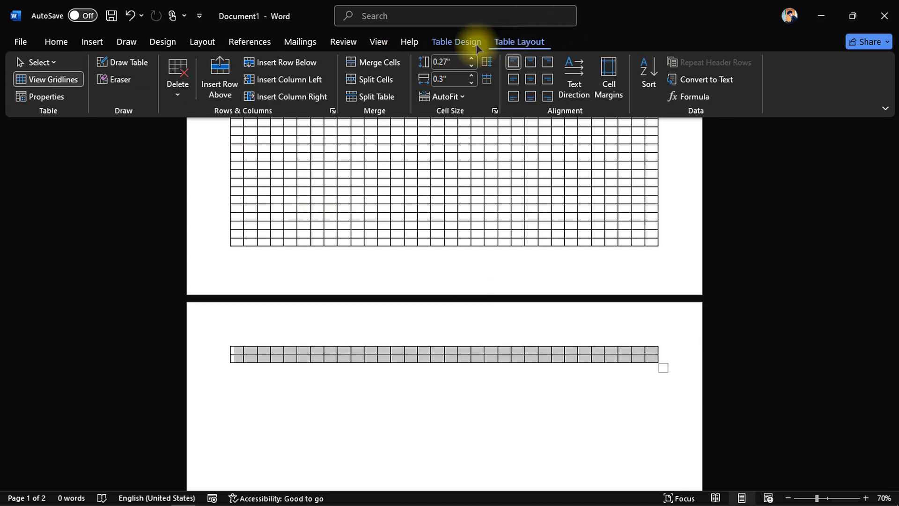
click(178, 87)
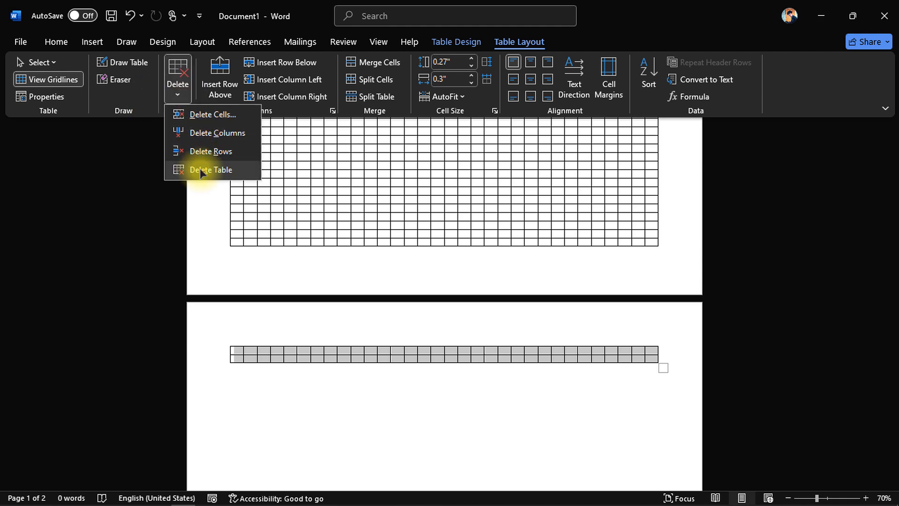
click(218, 151)
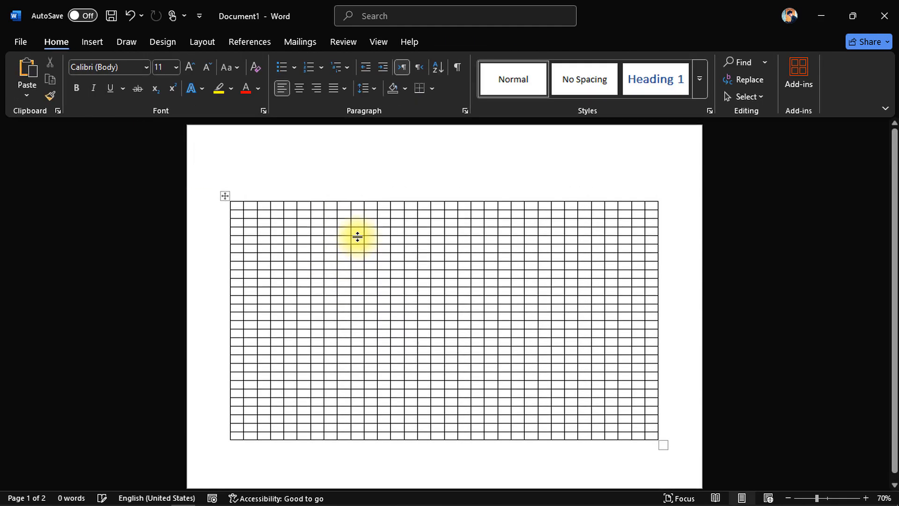
Merge the top six cells of the table's first column into one cell.
click(649, 208)
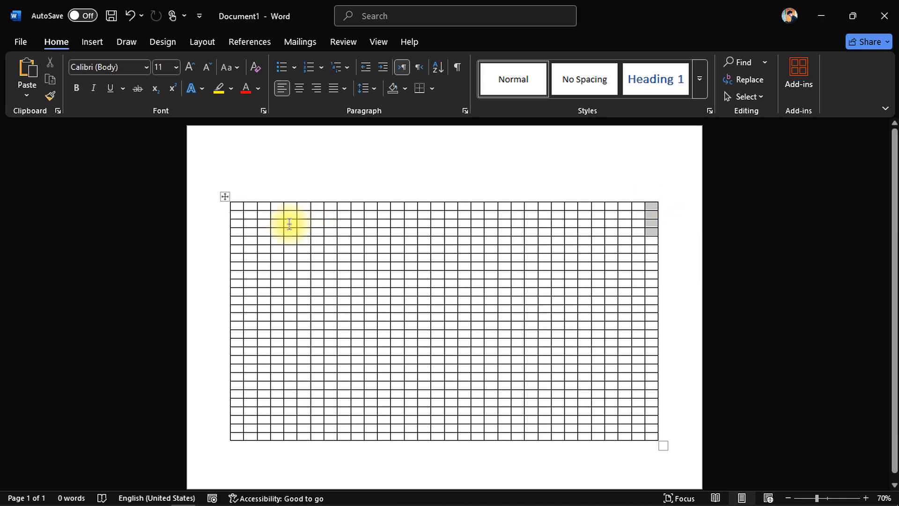
click(237, 209)
drag(237, 209, 236, 240)
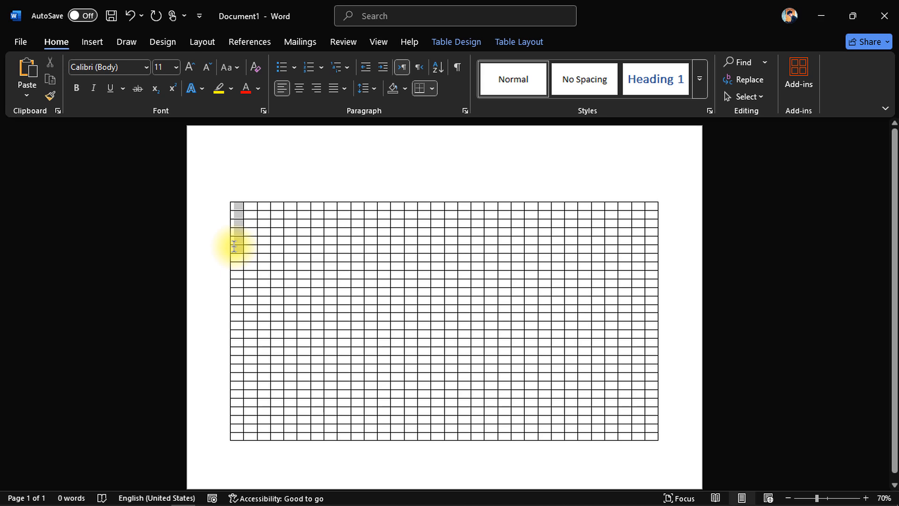
drag(233, 246, 235, 247)
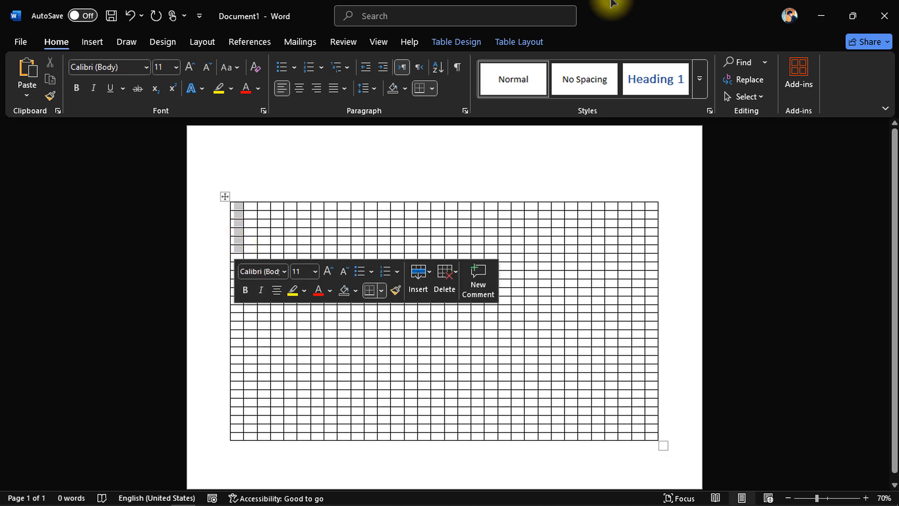
click(517, 41)
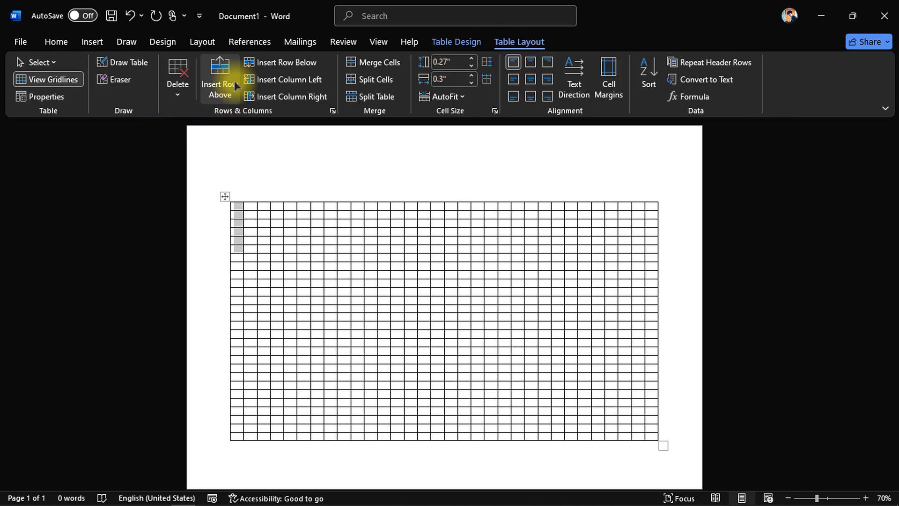
click(375, 62)
Enter the heading "Number" in the merged cell of the first column.
click(235, 231)
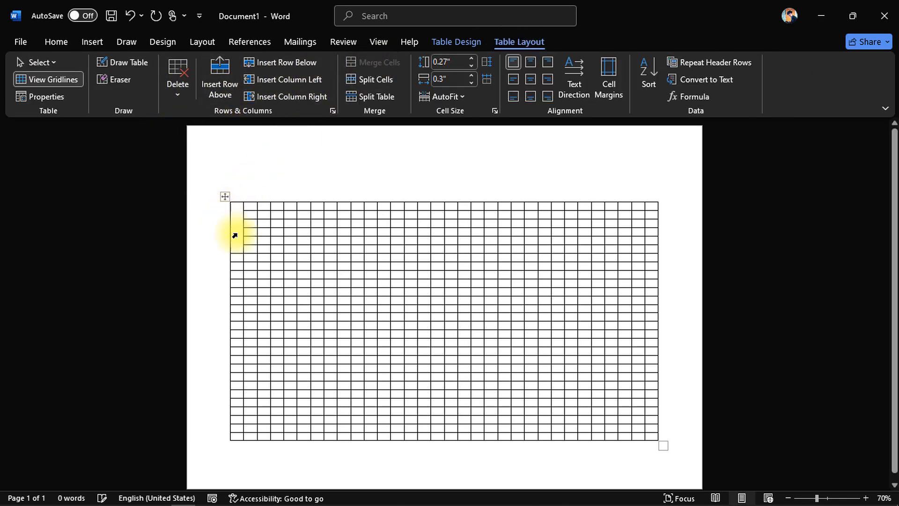
text(N)
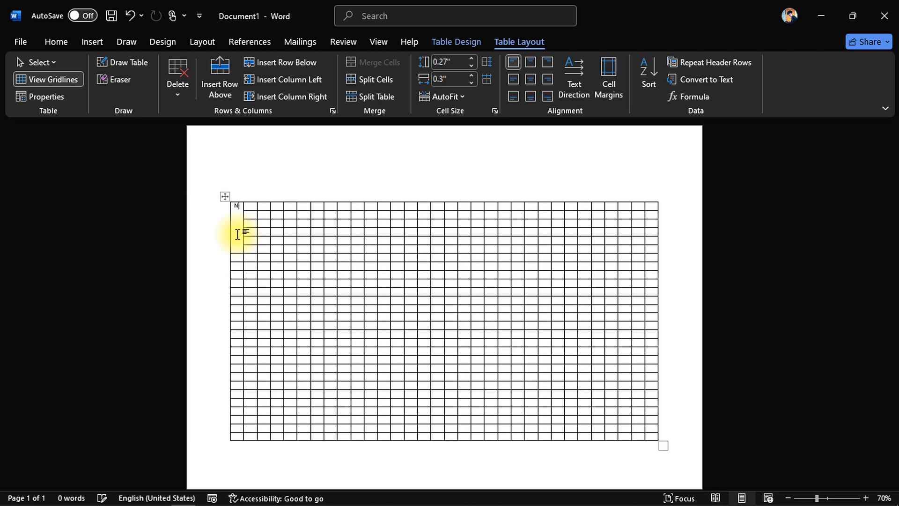
text(umber)
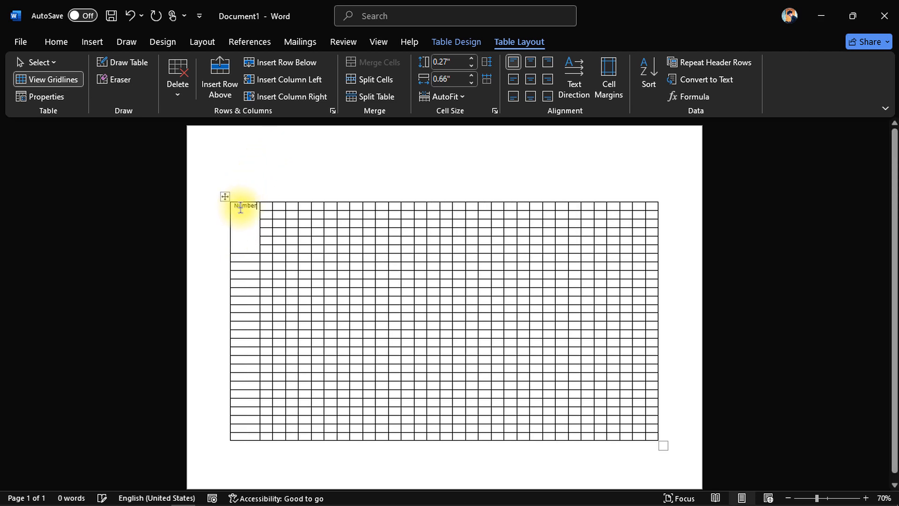
Center the "Number" heading in its cell and rotate its text to read vertically from top to bottom.
click(528, 85)
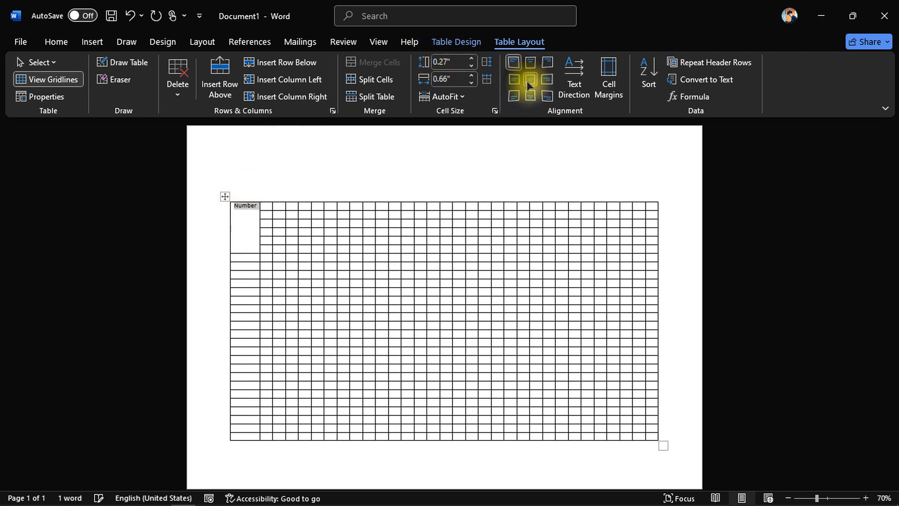
click(528, 86)
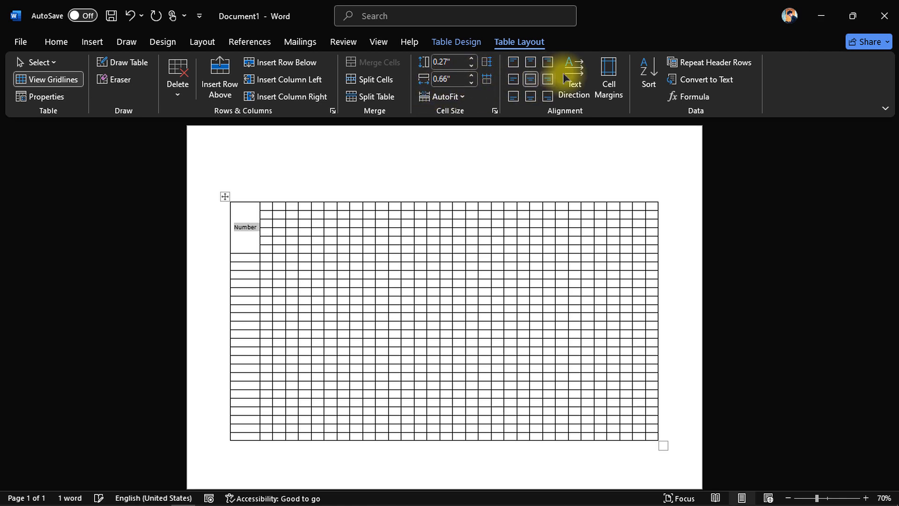
click(576, 77)
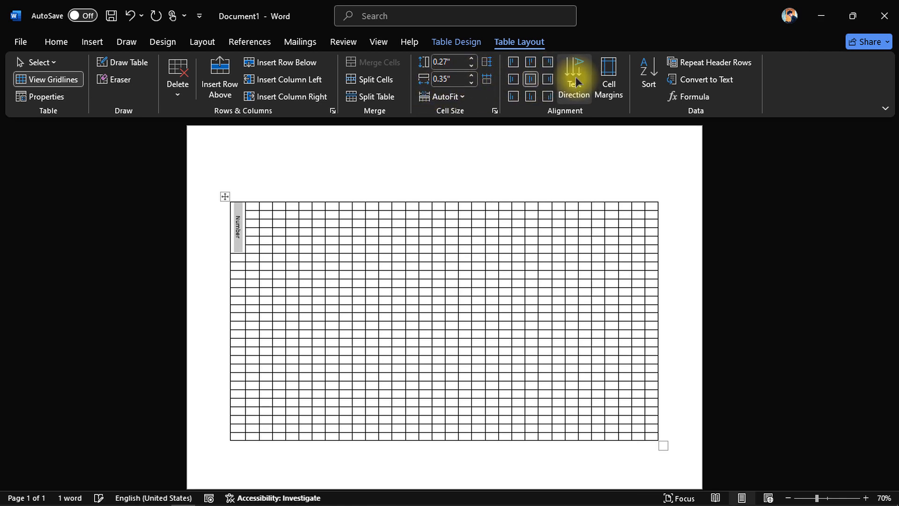
click(285, 207)
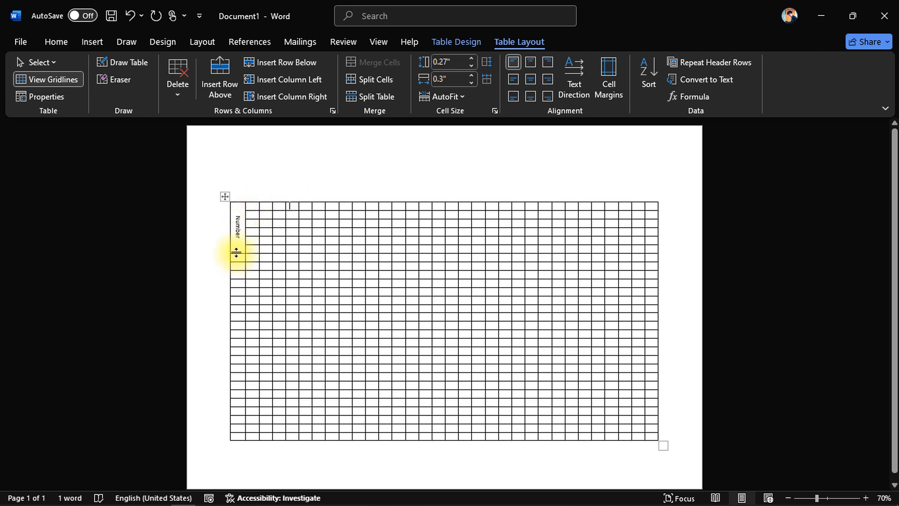
Center the contents of every cell in the table both horizontally and vertically.
click(225, 197)
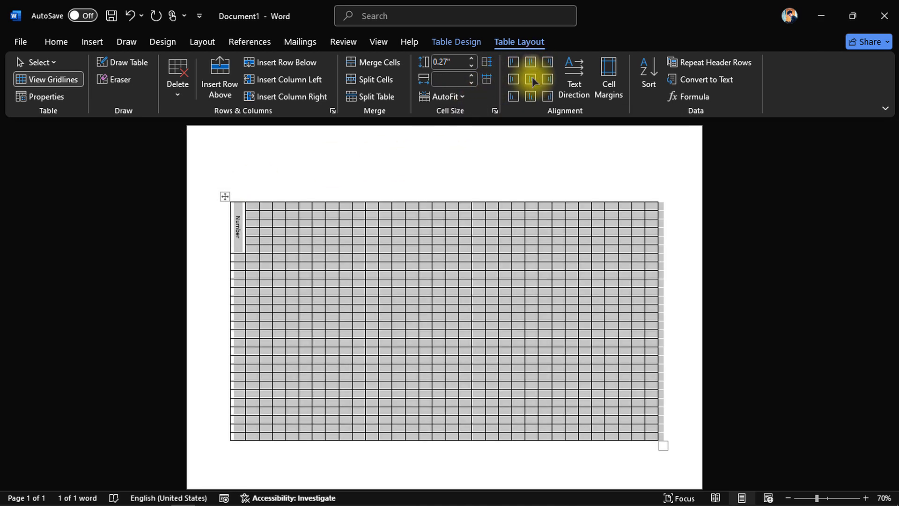
click(532, 80)
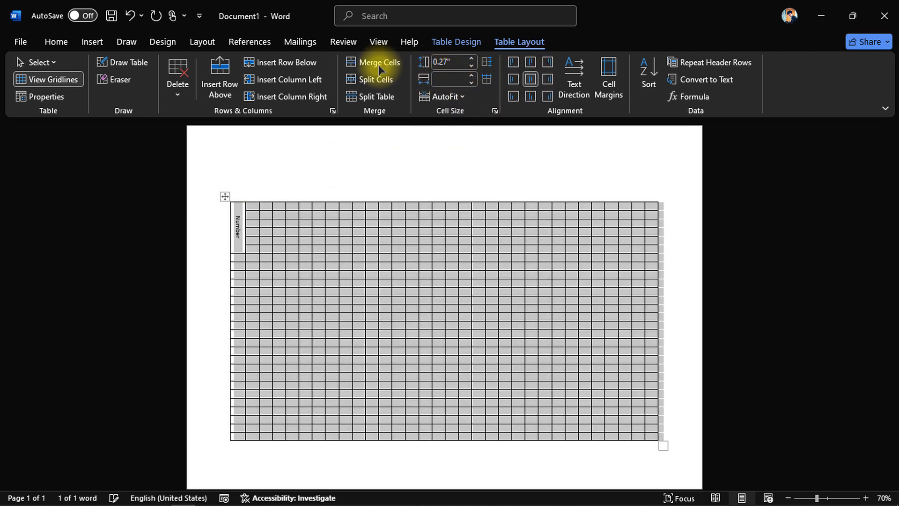
click(251, 208)
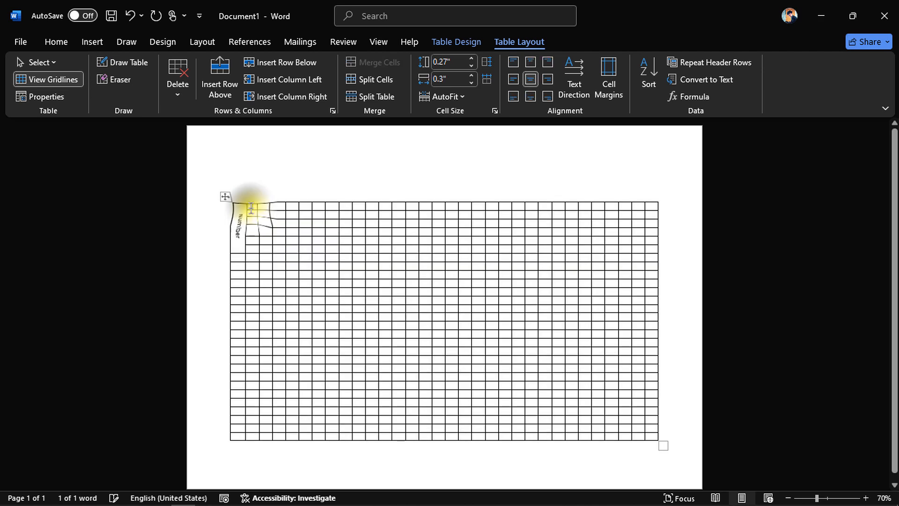
Merge the six top-row cells beside the "Number" cell and enter the heading "Name , f,name".
drag(251, 209, 322, 206)
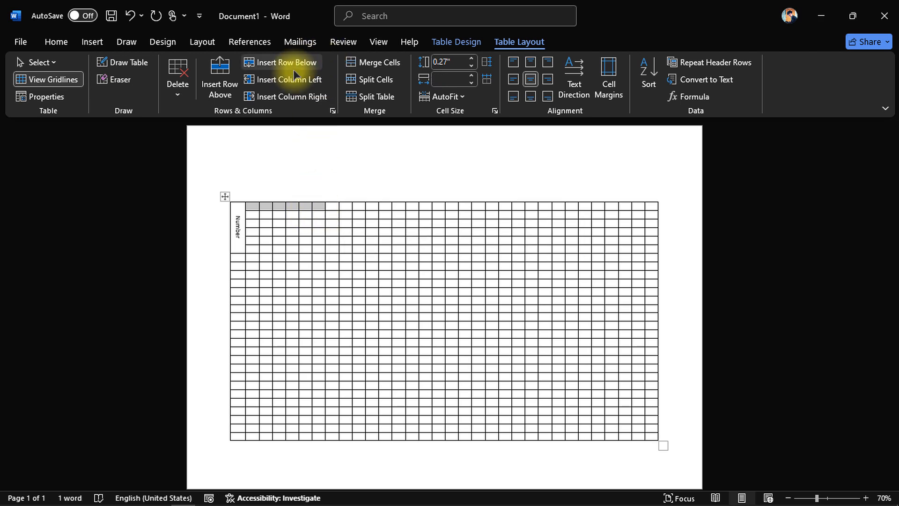
click(380, 62)
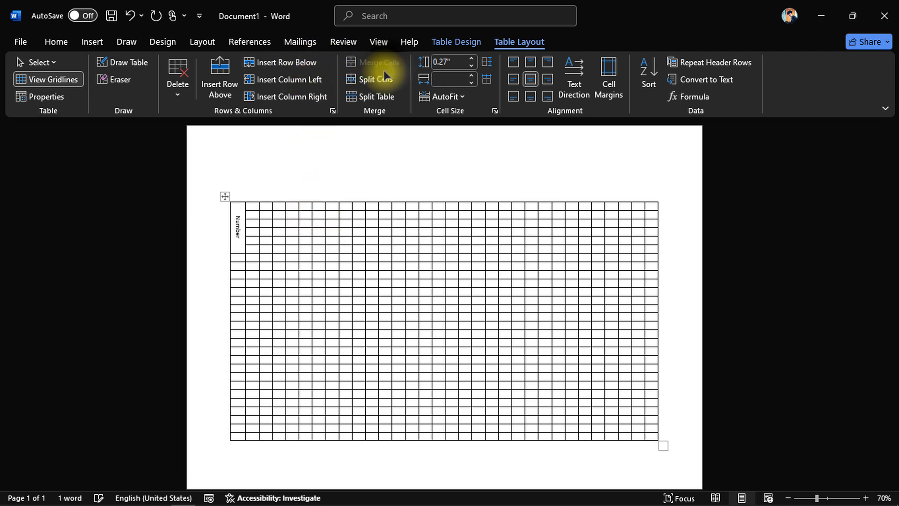
click(281, 206)
text(name)
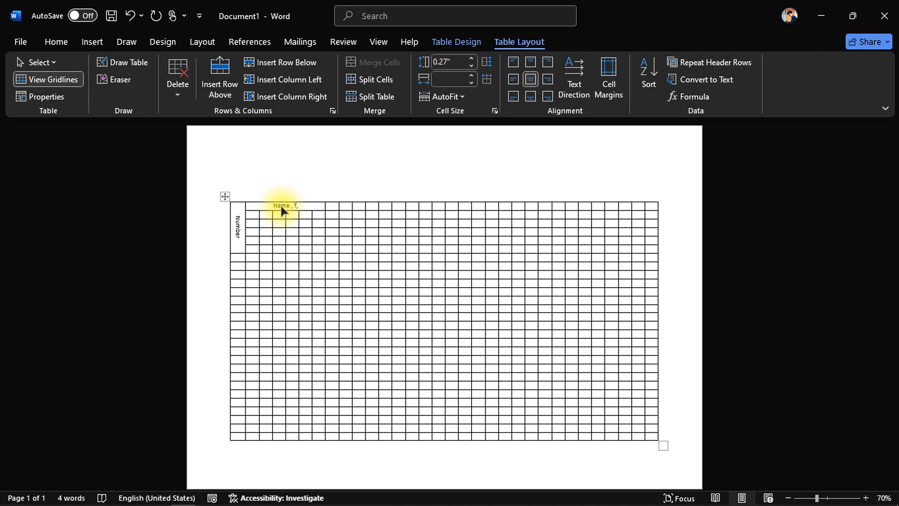
text(, f,name)
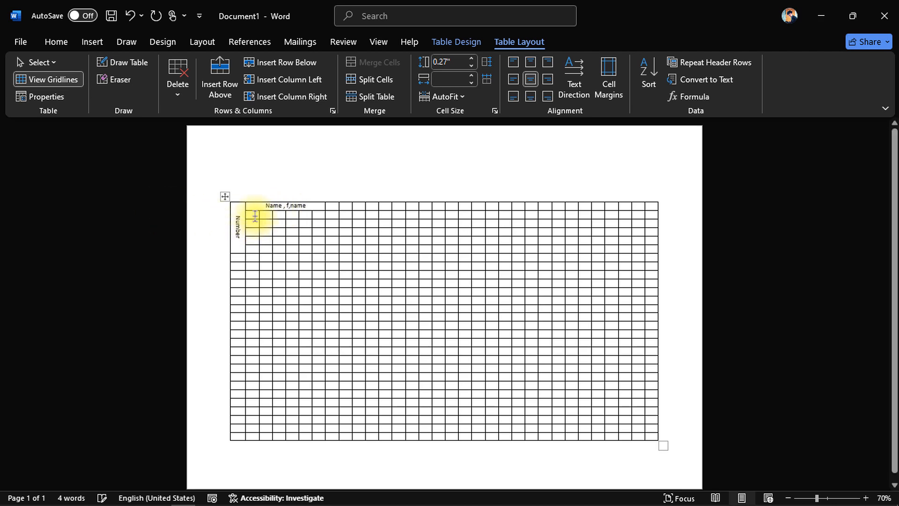
Merge the block of three columns by five rows beside "Number", under the top heading, and enter "Name".
drag(256, 216, 272, 246)
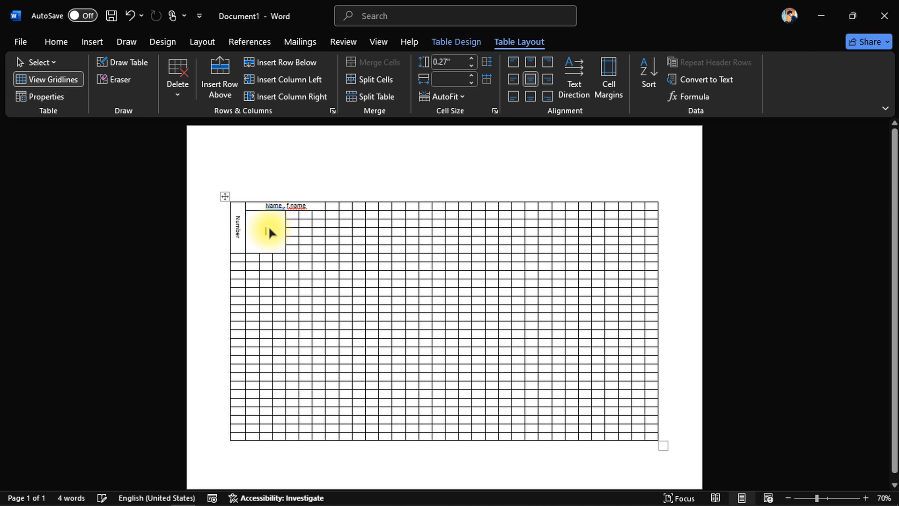
text(Nam)
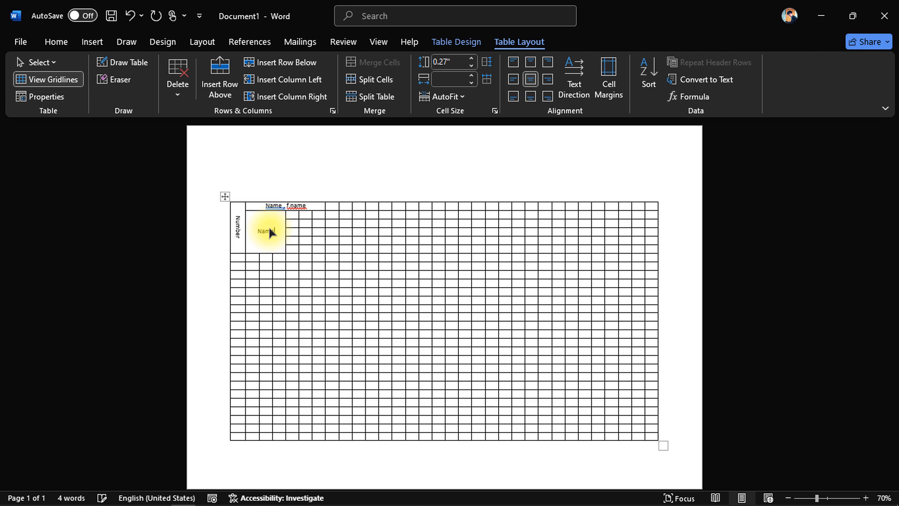
text(e)
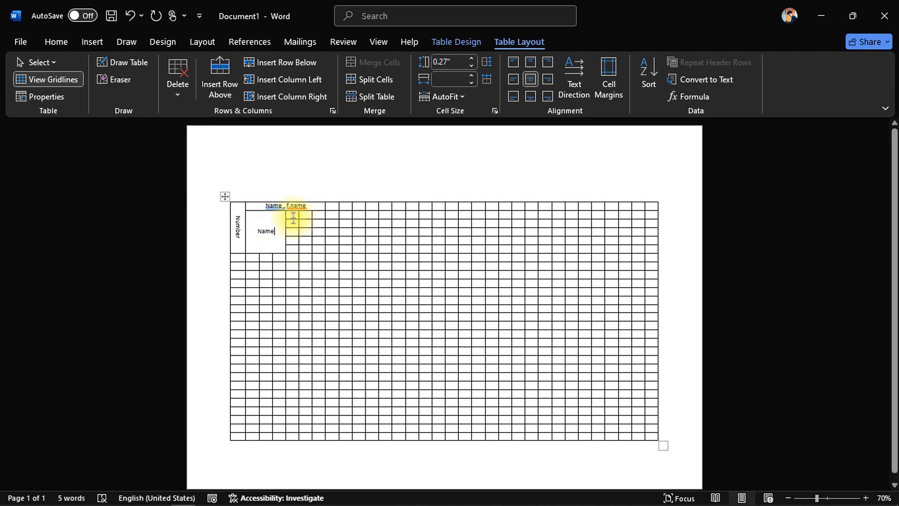
Merge the three-column by five-row block beside the "Name" cell and enter "F, Name".
drag(293, 218, 316, 243)
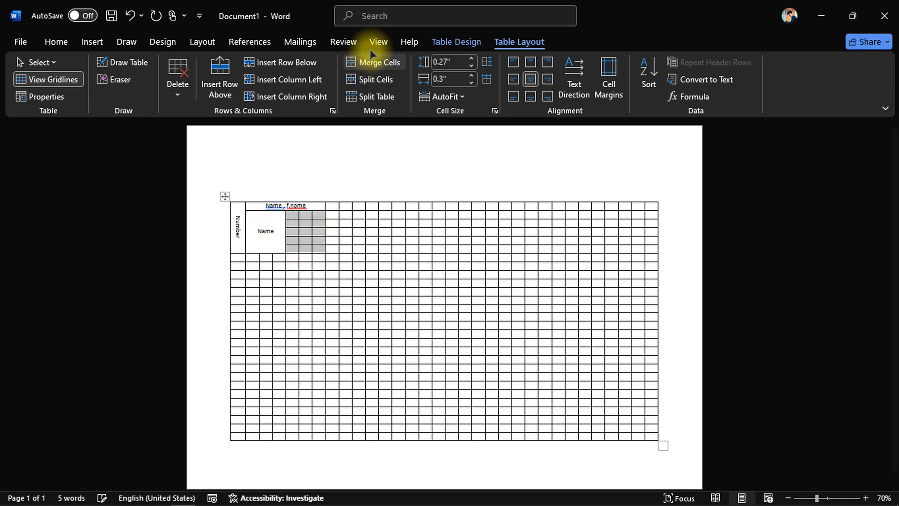
click(367, 62)
click(302, 227)
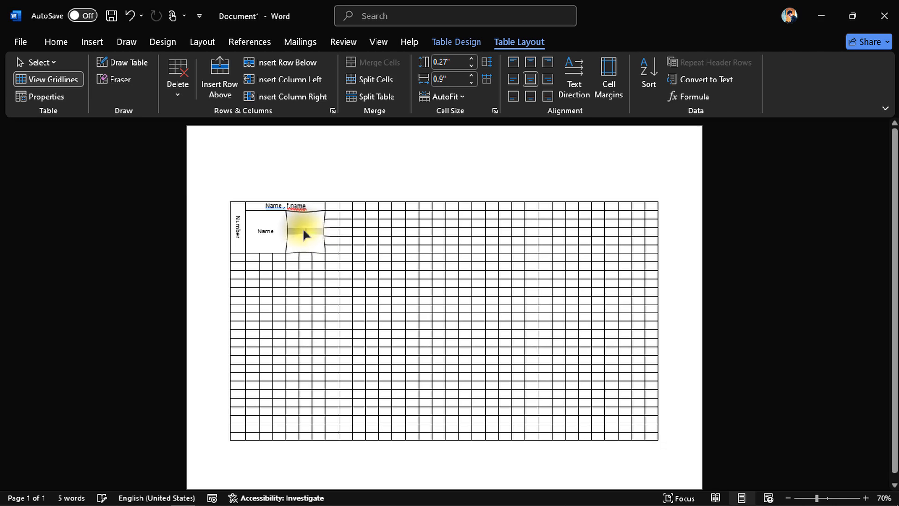
text(F. Name)
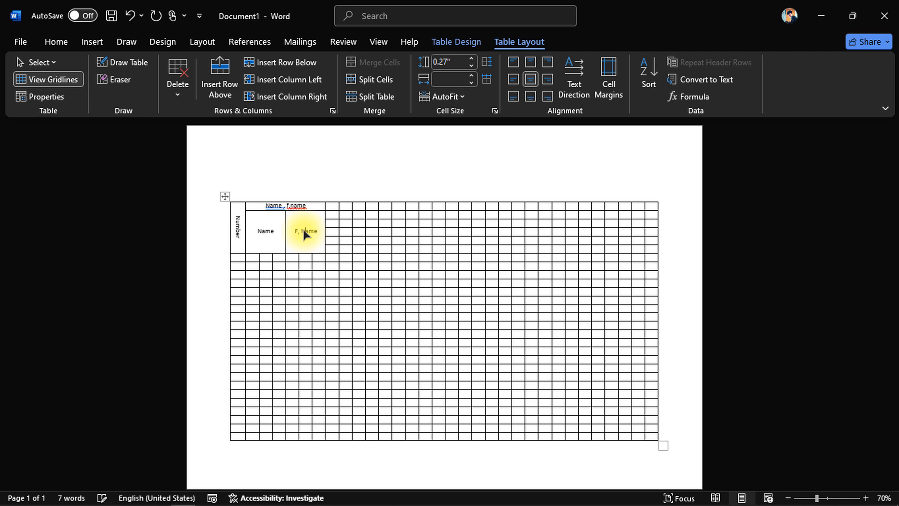
Set the font size of the "Name" and "F, Name" subheadings to 16.
key(shift+Left)
key(shift+Left)
key(shift+Left)
key(shift+Left)
key(shift+Left)
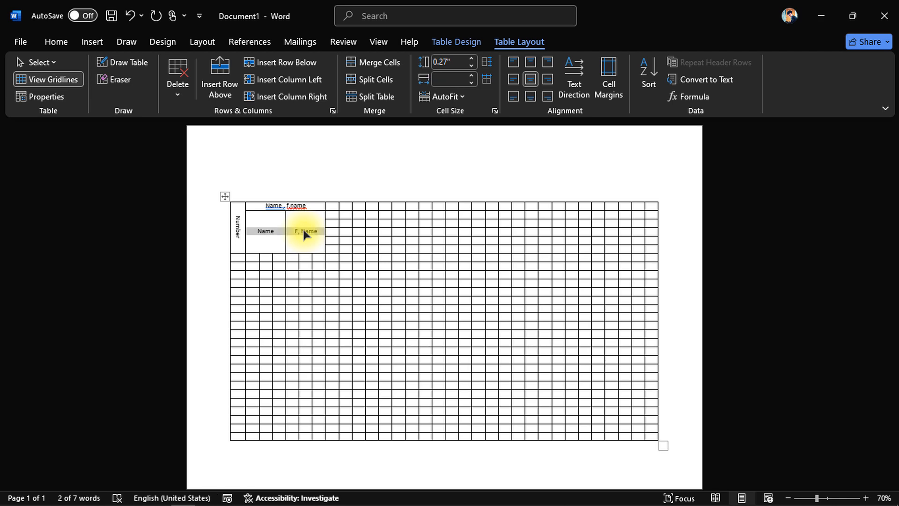
click(304, 235)
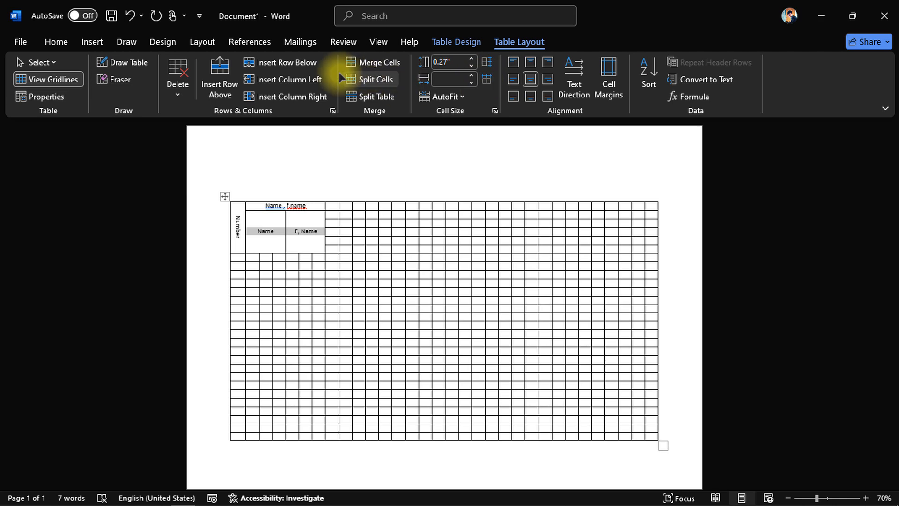
click(57, 41)
click(190, 68)
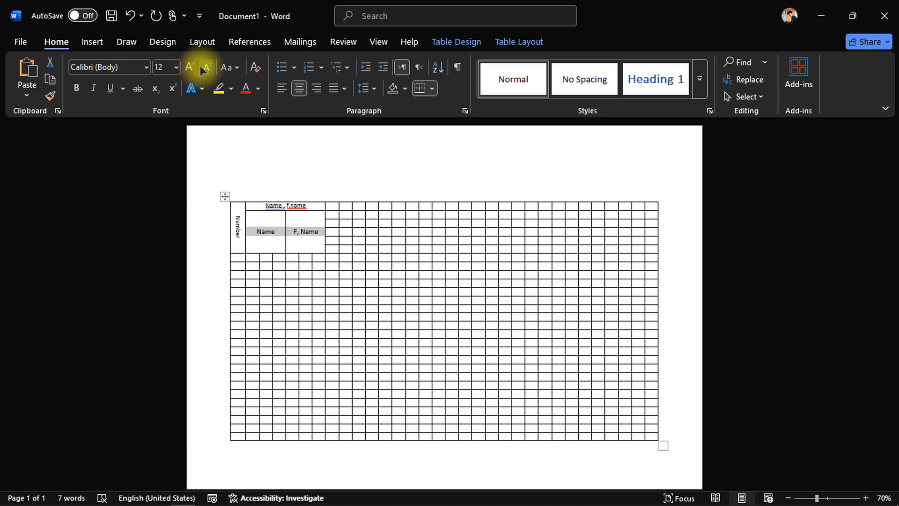
key(ctrl+z)
click(190, 68)
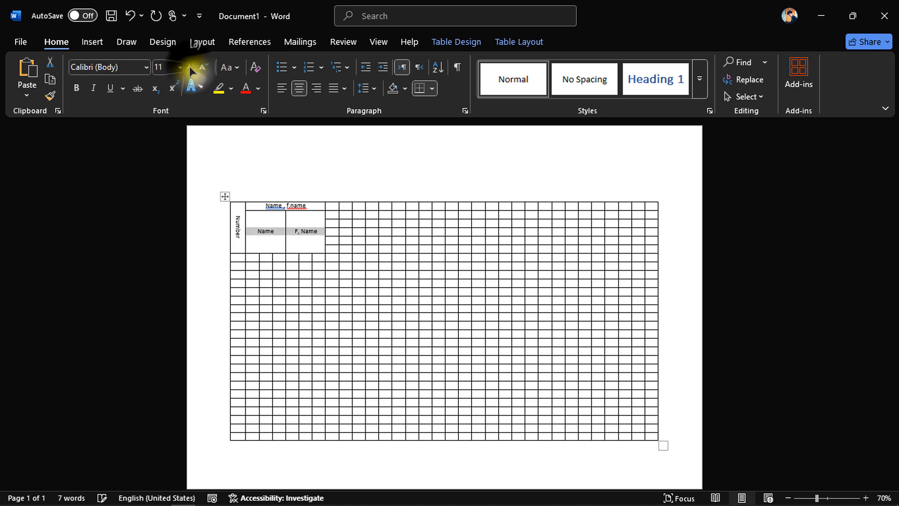
click(191, 68)
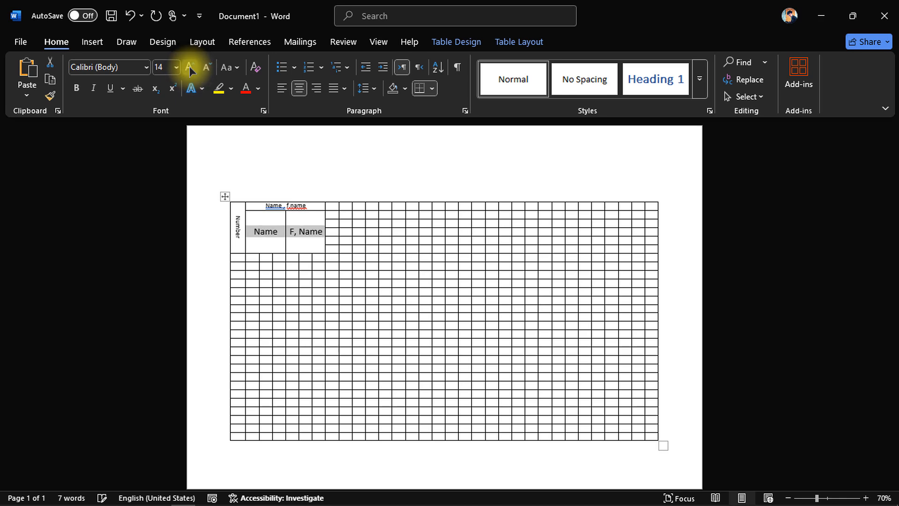
click(190, 69)
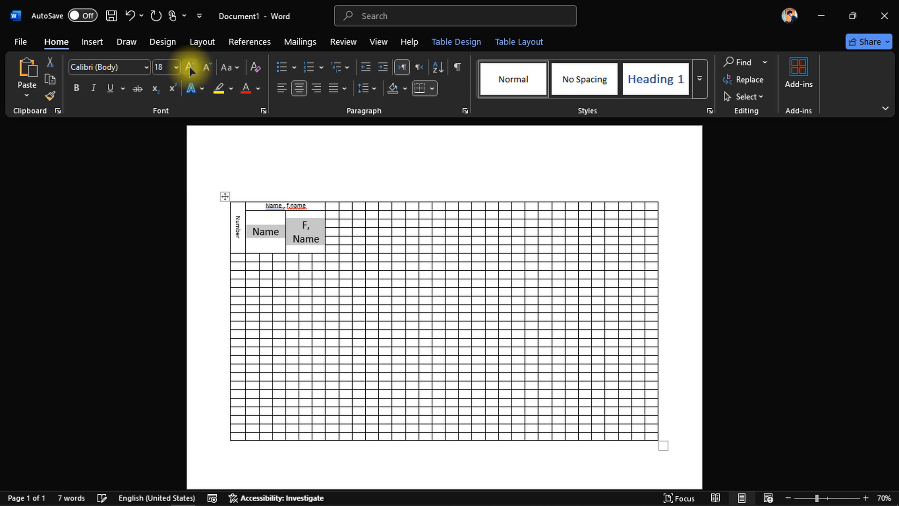
click(207, 68)
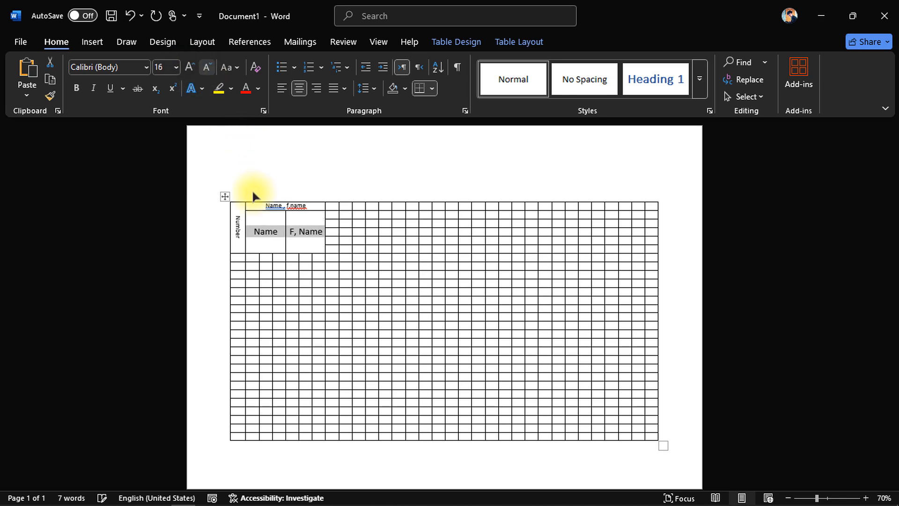
click(246, 229)
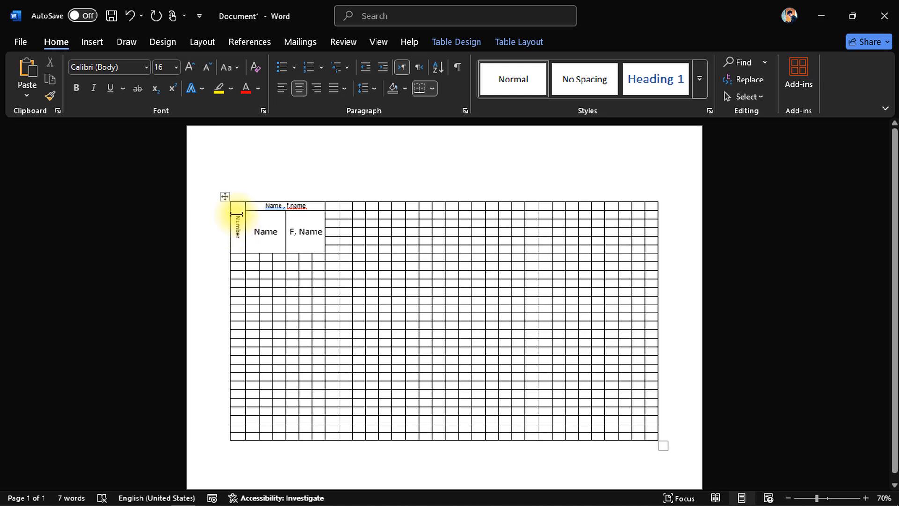
Accept the suggested proofing corrections in the top heading so it reads "Name, f, name".
right_click(285, 205)
click(263, 223)
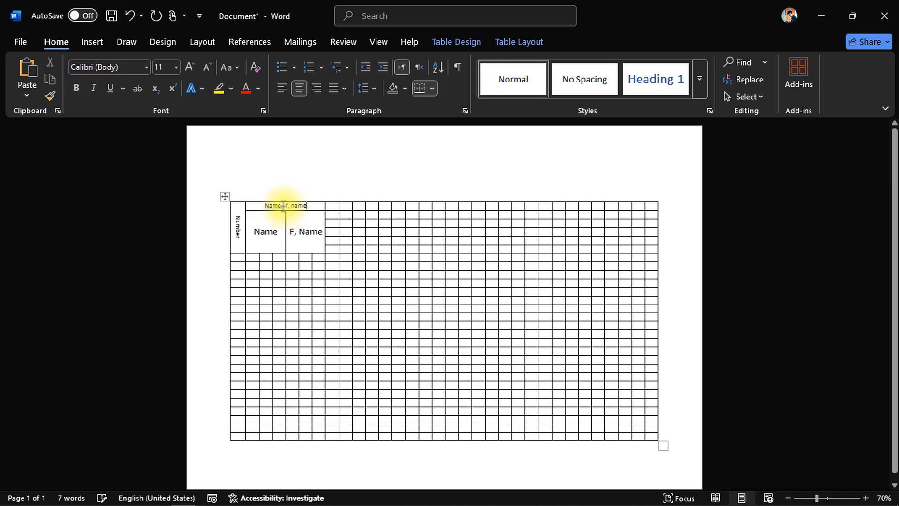
right_click(277, 205)
click(257, 224)
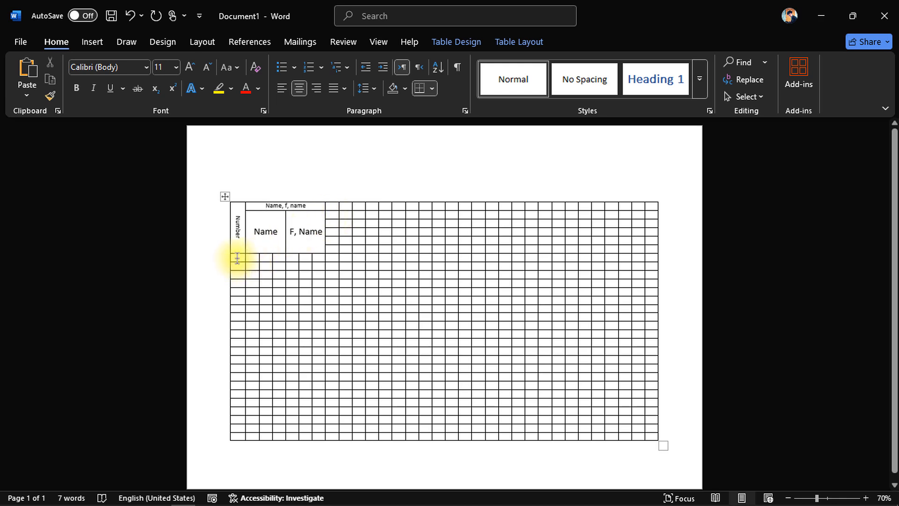
Merge all cells in the three columns below "Name" into one cell, and fill the "Number" column with 1 to 22.
mouse_move(255, 258)
mouse_down()
mouse_move(277, 317)
mouse_move(277, 437)
mouse_up()
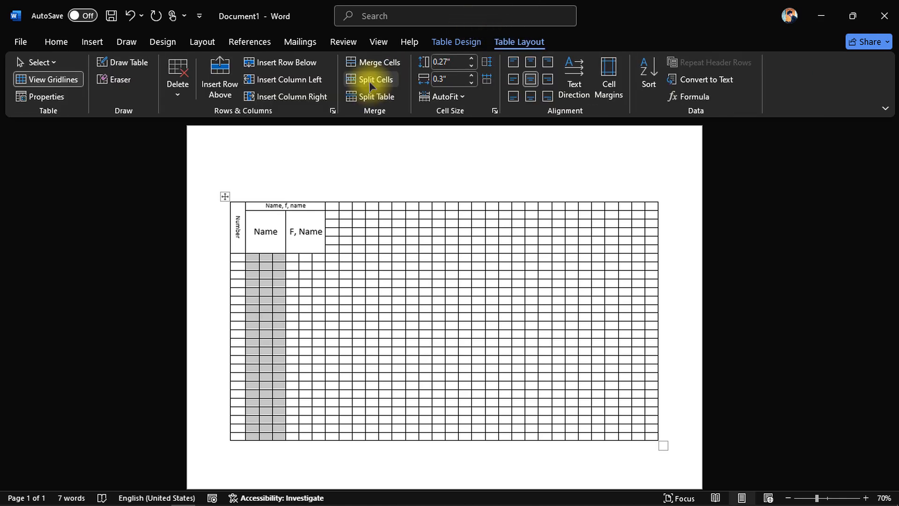
click(378, 63)
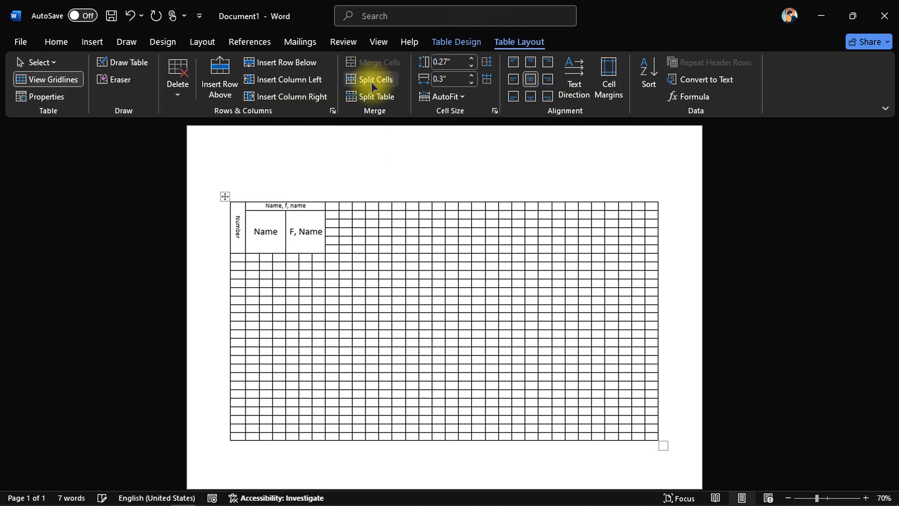
click(236, 258)
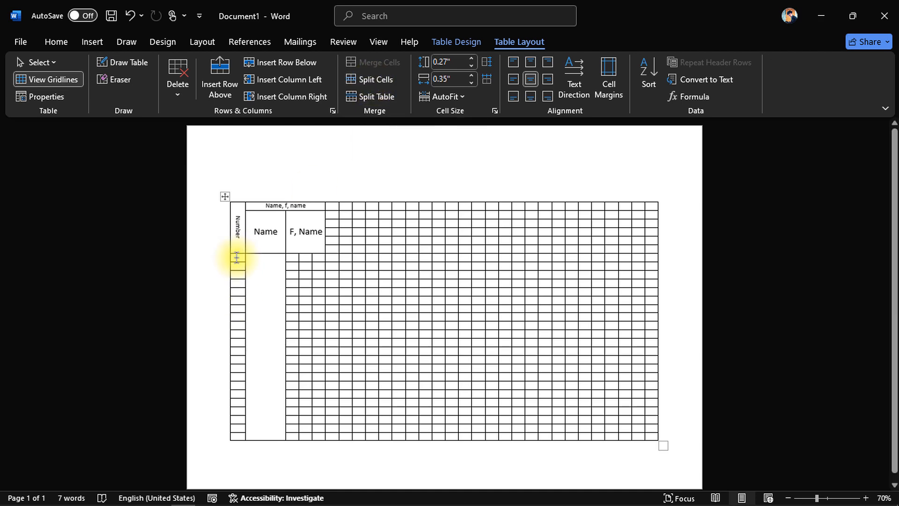
key(ctrl+v)
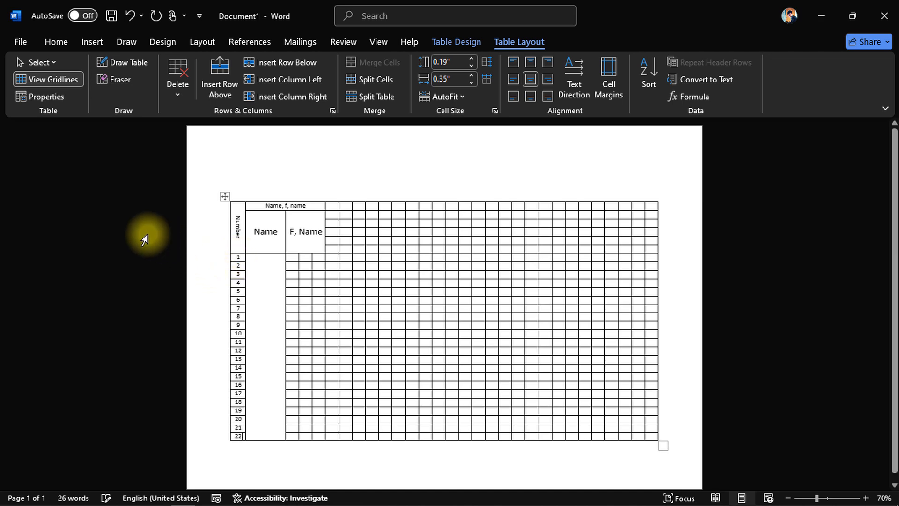
Split the merged cell below "Name" into 1 column and 22 rows.
click(261, 270)
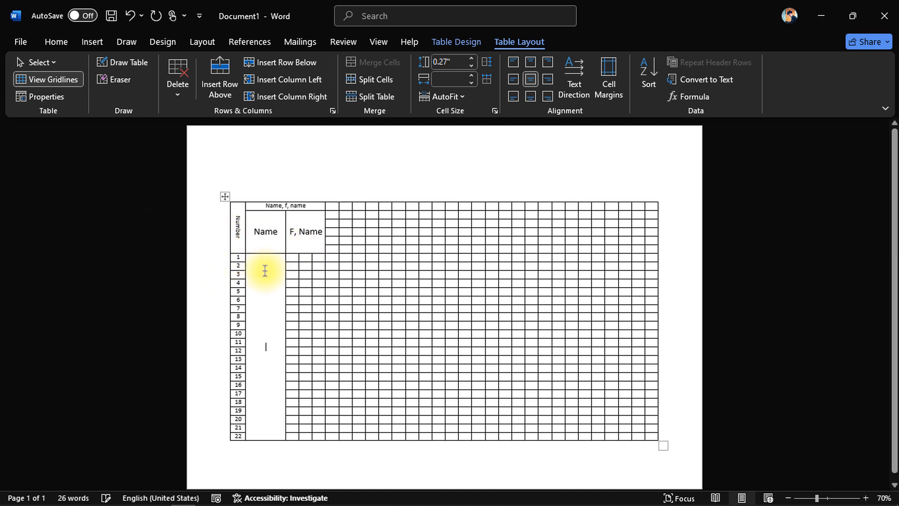
click(375, 79)
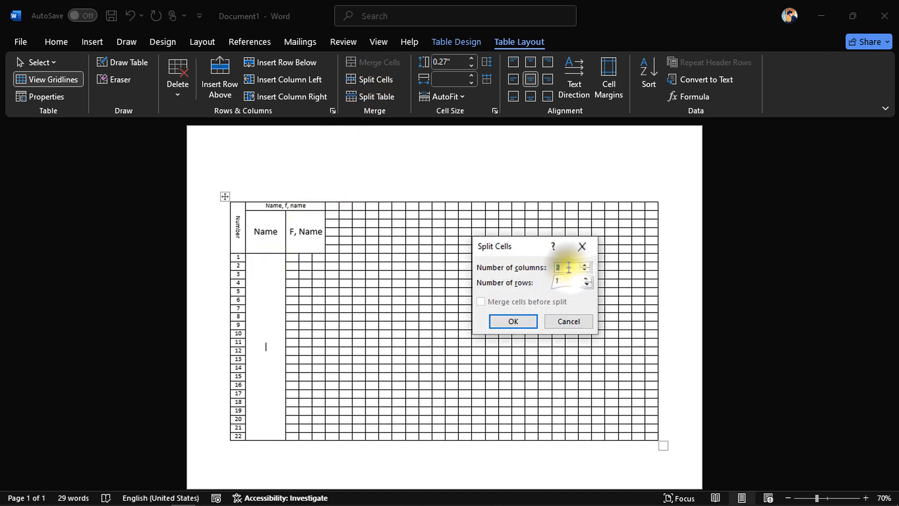
drag(519, 244, 387, 247)
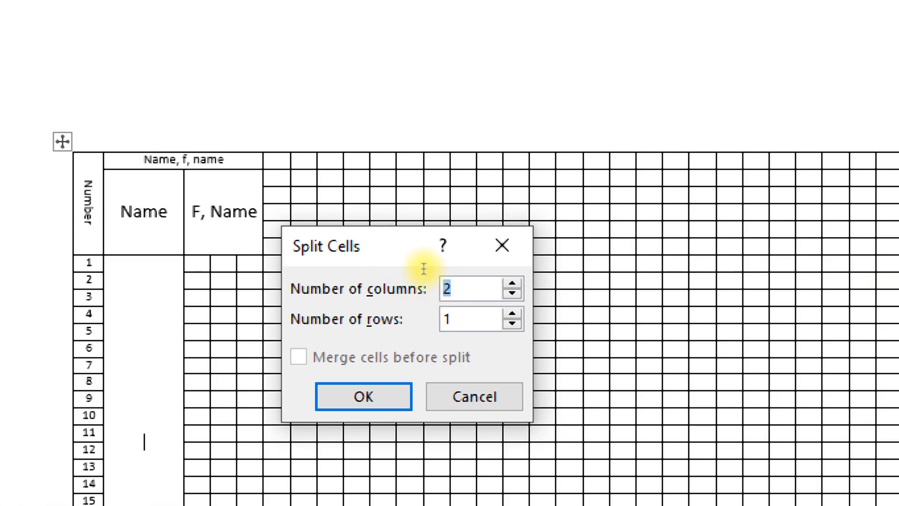
text(1)
key(Tab)
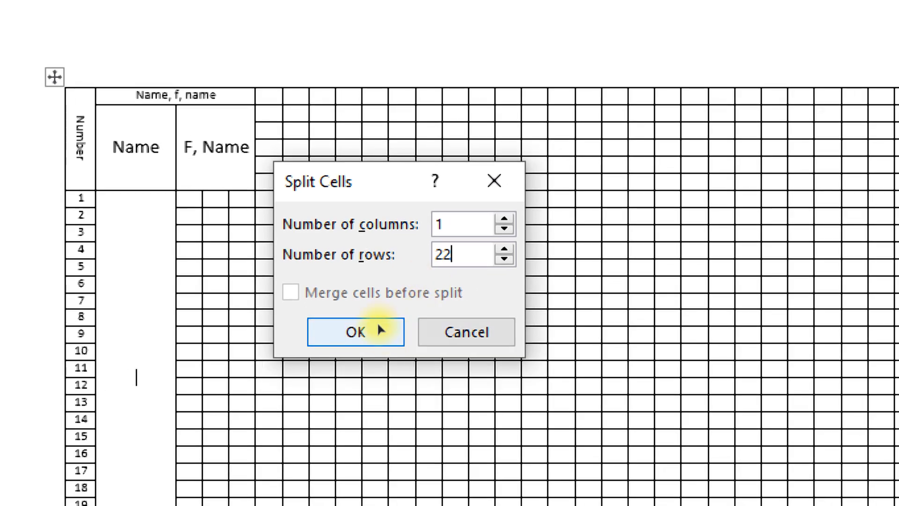
click(380, 326)
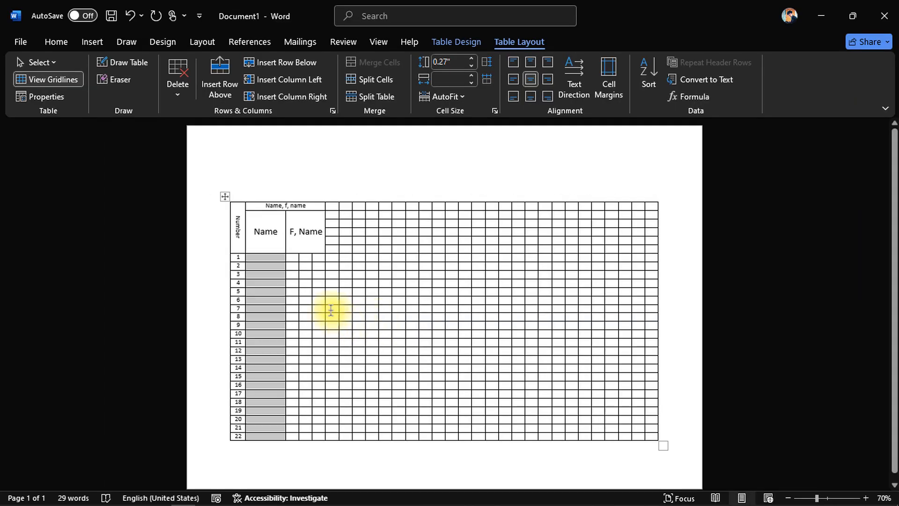
Merge all cells in the three columns below "F, Name" and split the result into 1 column and 22 rows.
drag(294, 257, 317, 432)
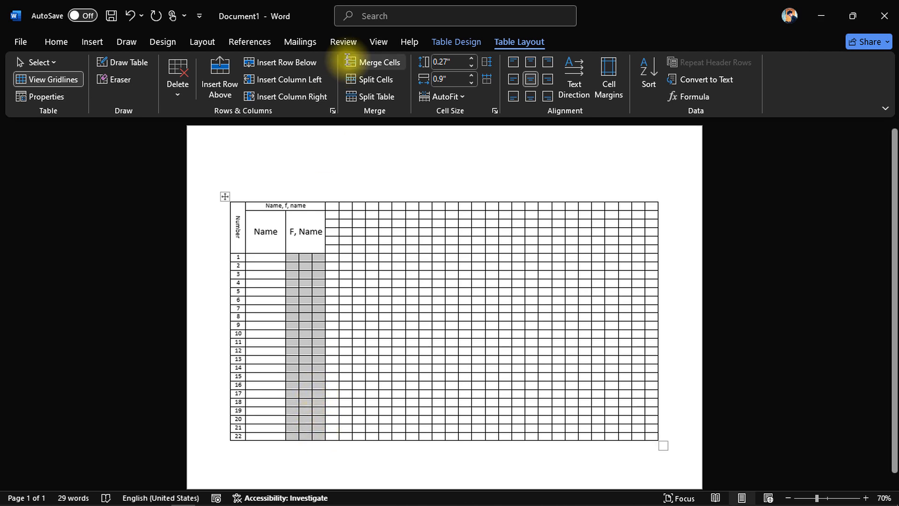
click(361, 62)
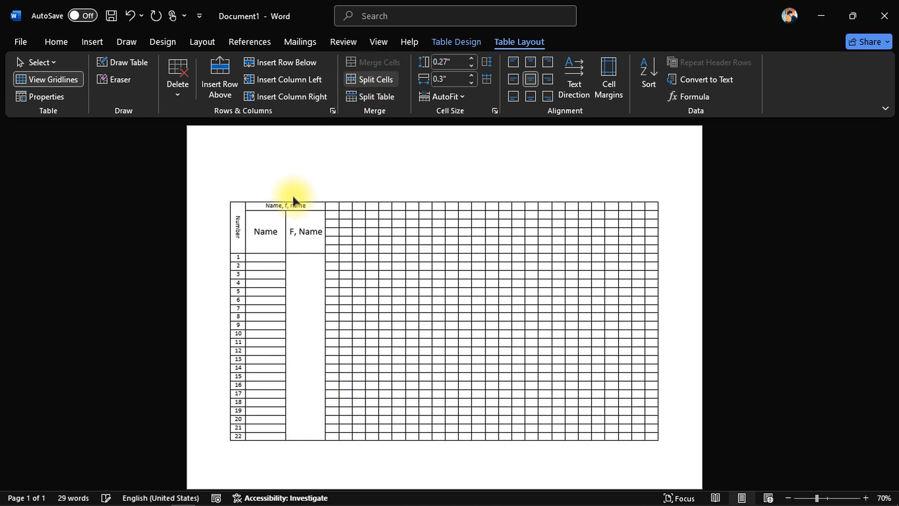
click(371, 79)
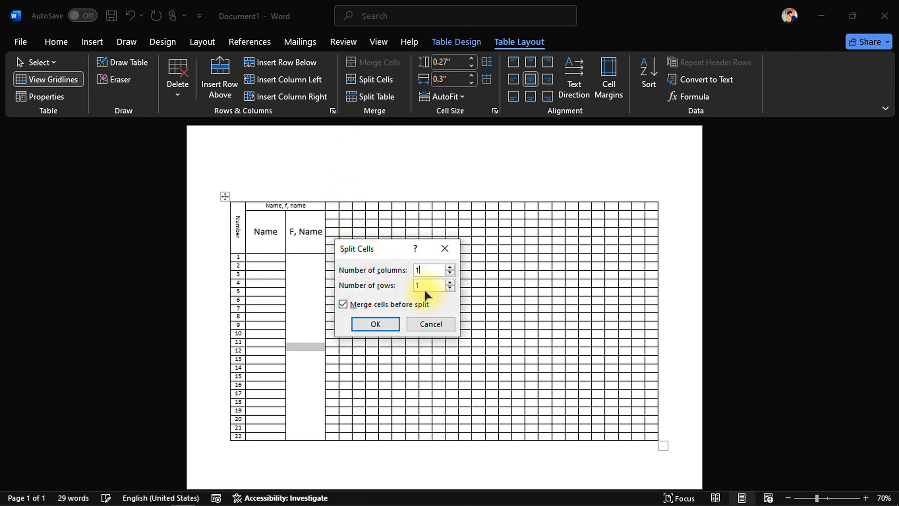
text(1)
key(Tab)
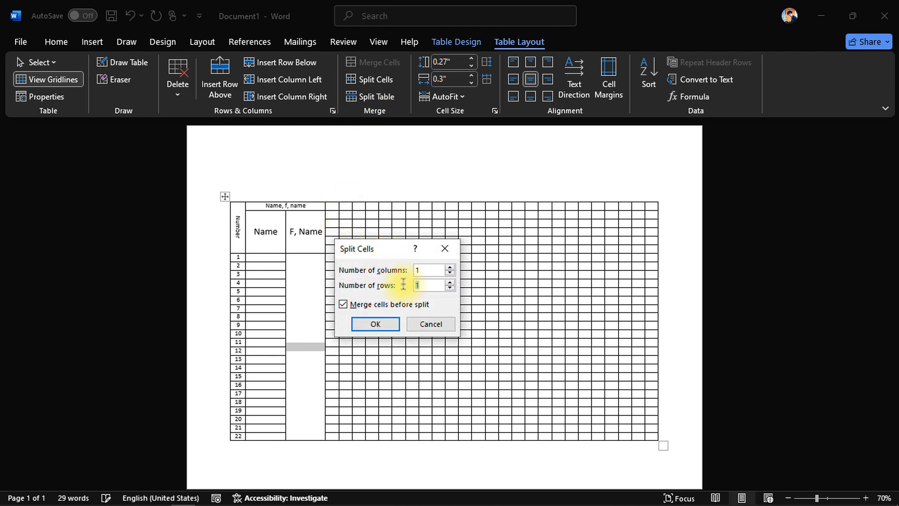
key(Return)
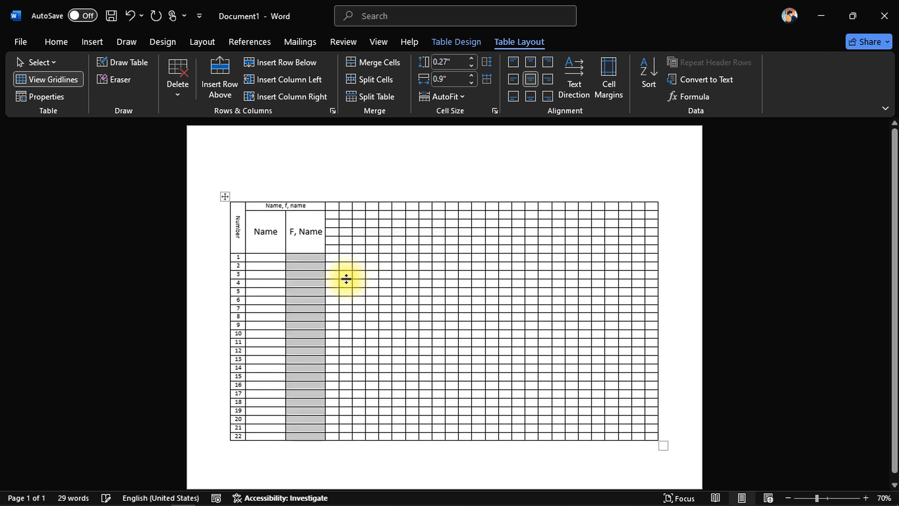
Merge the six top-row cells beside "Name, f, name" into one and enter the heading "First week".
drag(334, 206, 396, 206)
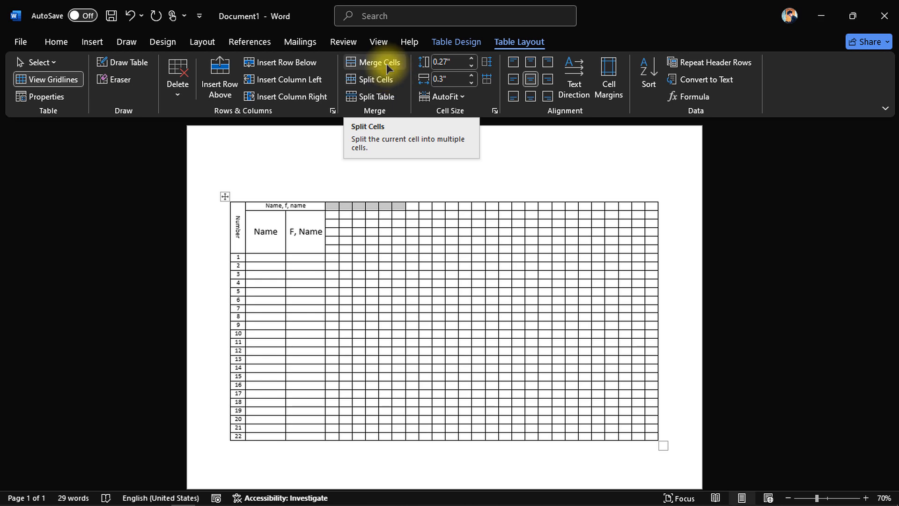
click(381, 80)
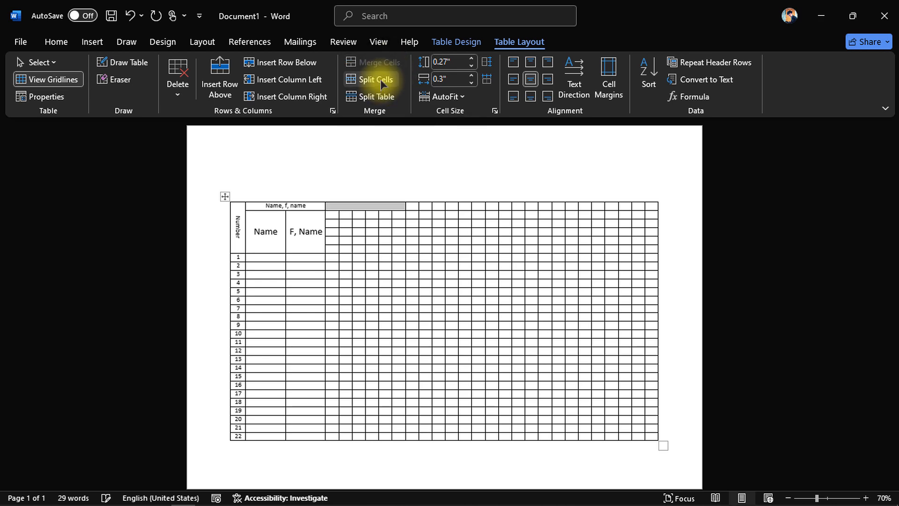
key(Escape)
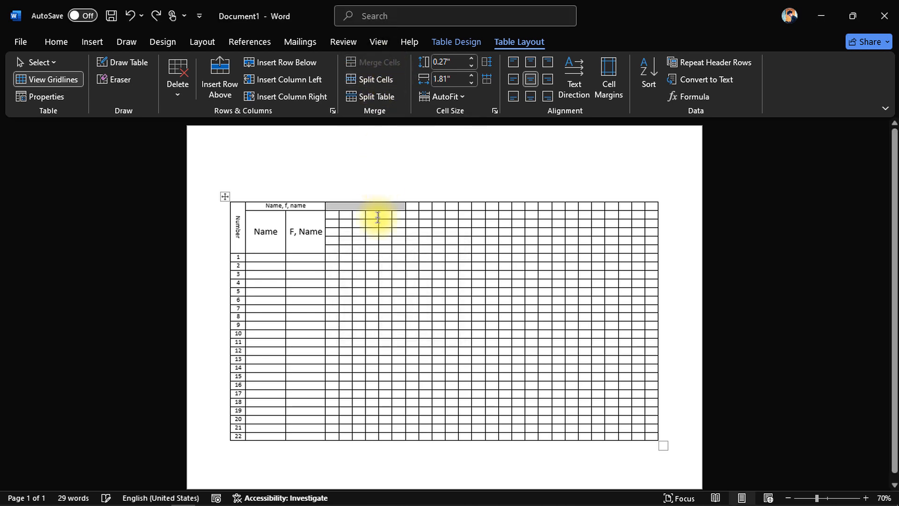
click(369, 205)
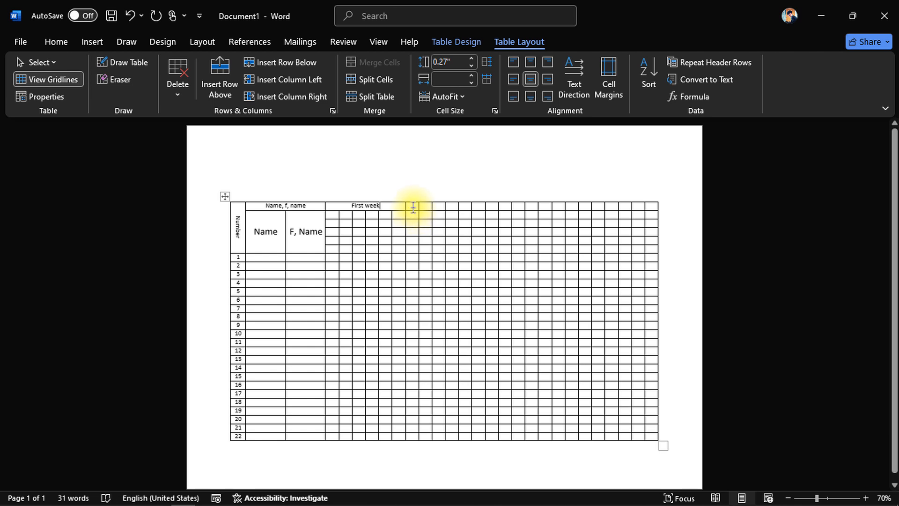
Merge the following top-row cells into three more headings reading "Second week", "Third week" and "Fourth week".
drag(413, 207, 482, 207)
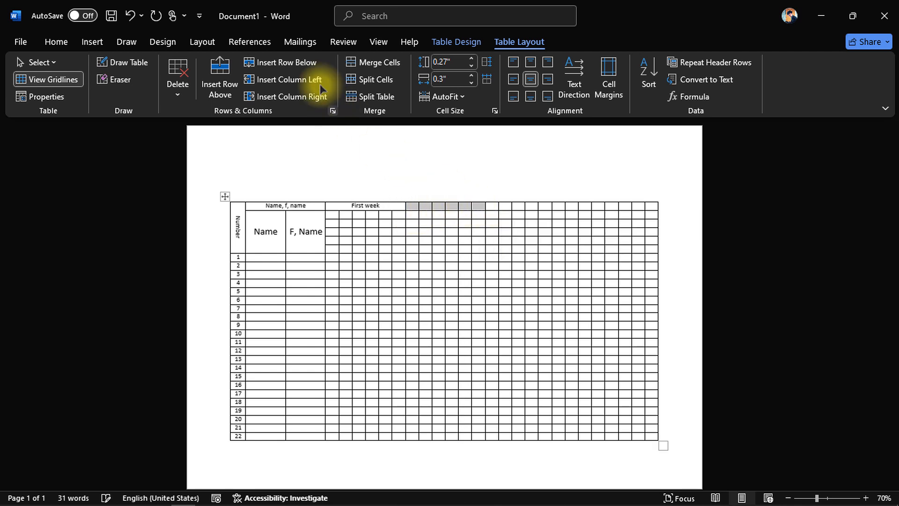
click(382, 66)
text(se)
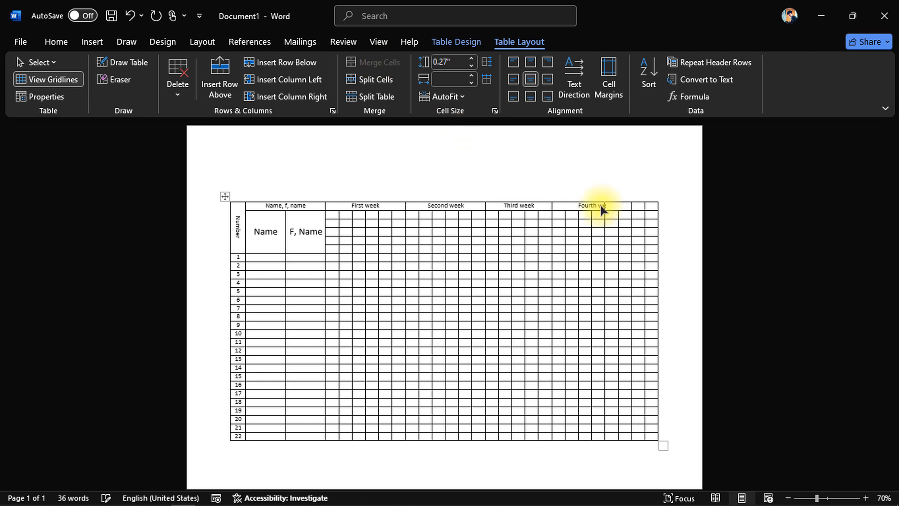
text(k)
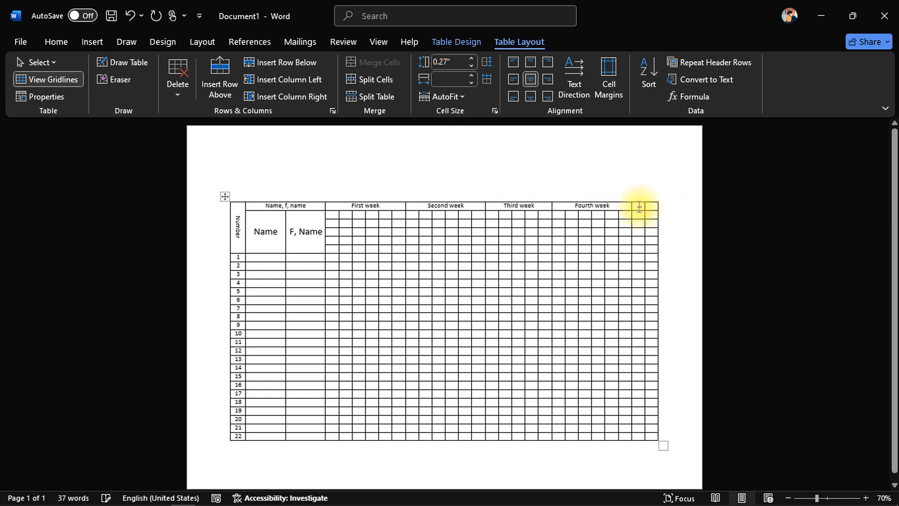
drag(638, 207, 652, 207)
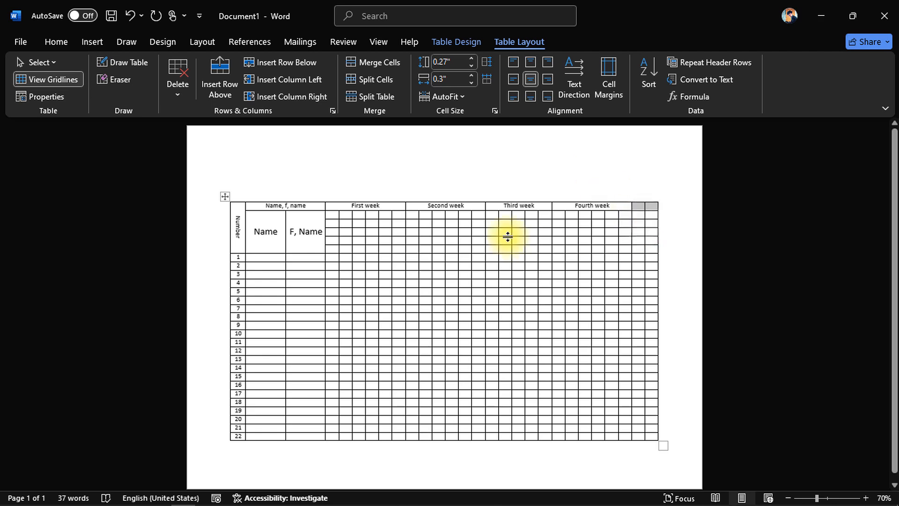
Merge the header cells below "First week" and split the result into 6 columns and 1 row.
click(333, 214)
drag(333, 214, 400, 246)
click(354, 62)
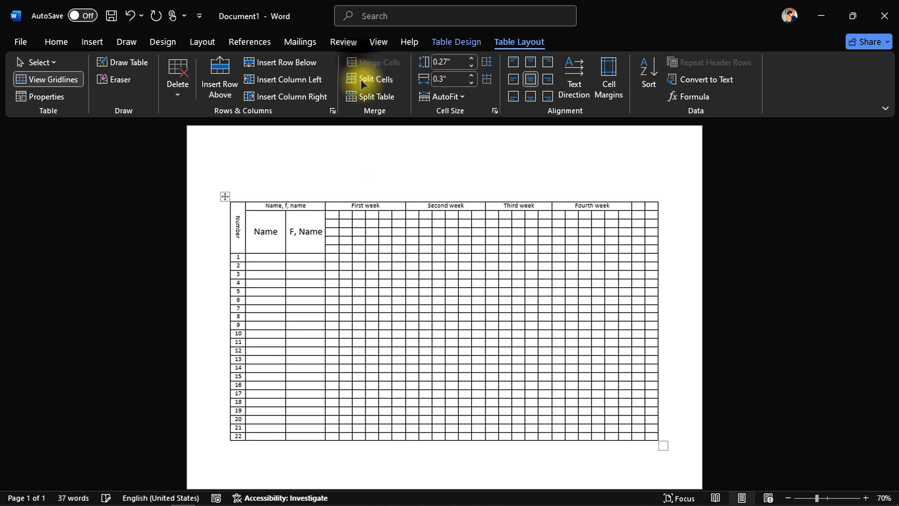
click(361, 80)
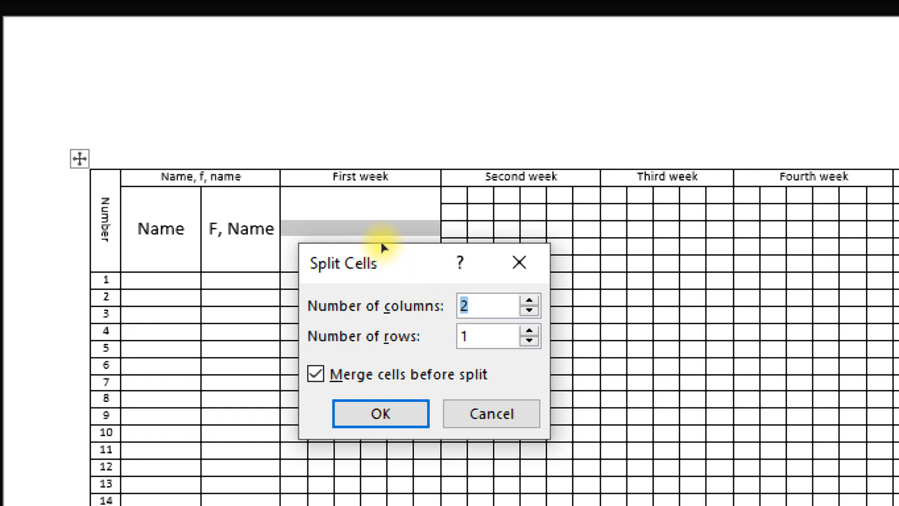
drag(384, 257, 362, 308)
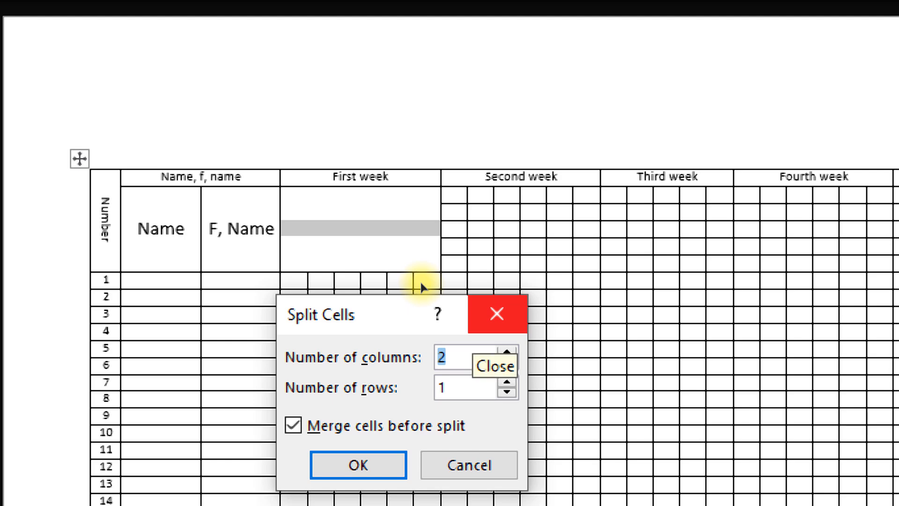
text(6)
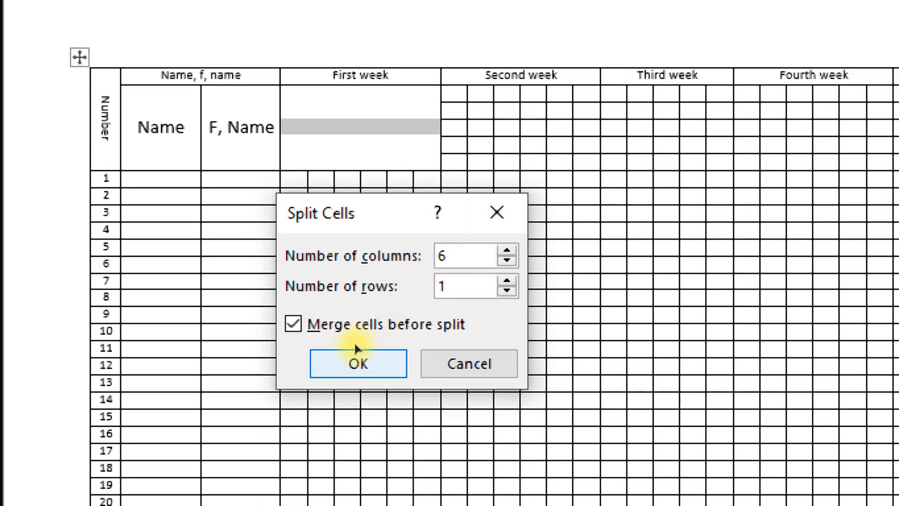
click(356, 454)
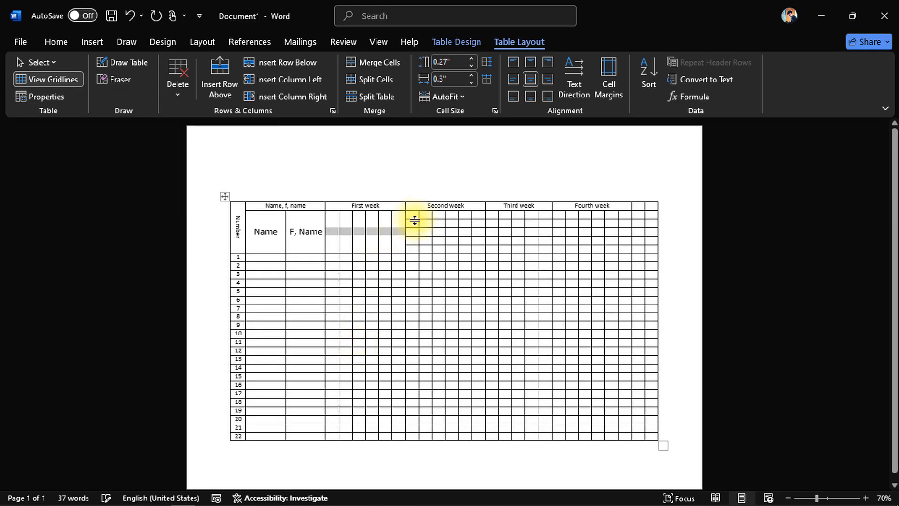
Merge the header cells below "Second week", "Third week" and "Fourth week" separately, and split each block into 6 columns and 1 row.
drag(414, 215, 478, 248)
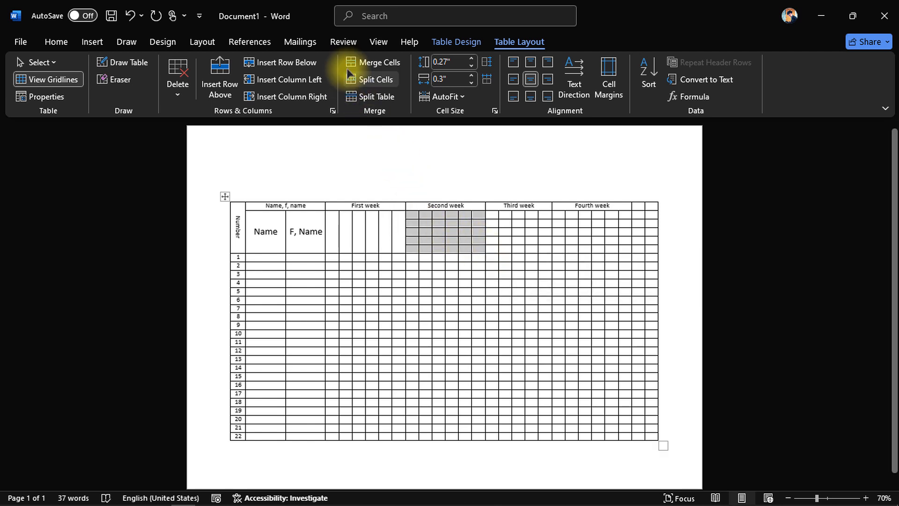
click(372, 63)
click(370, 81)
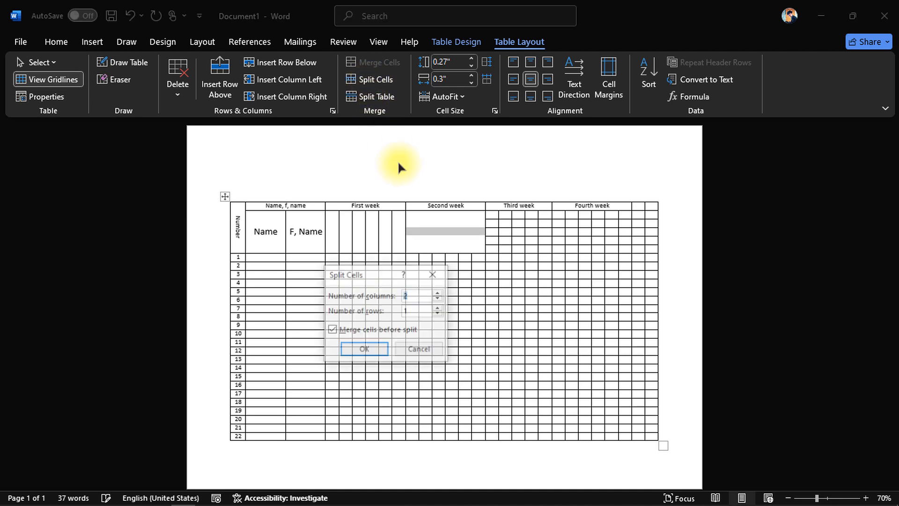
text(1)
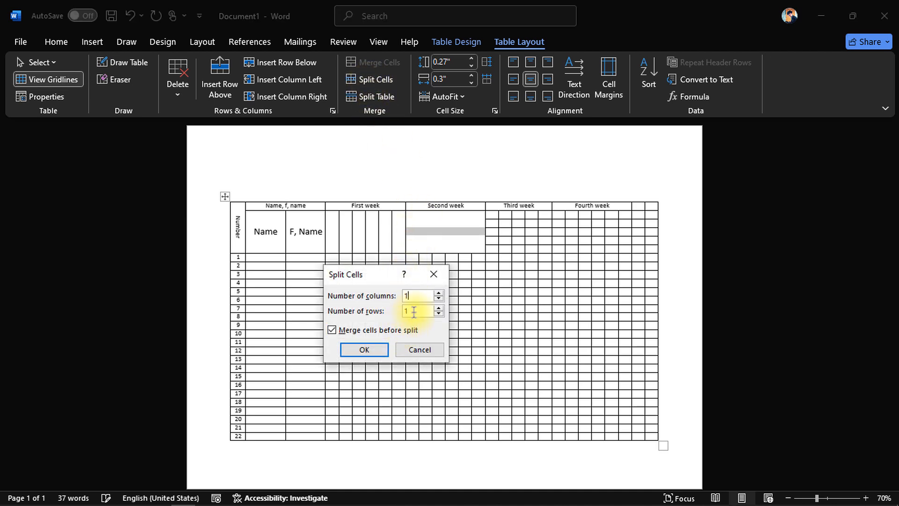
click(414, 312)
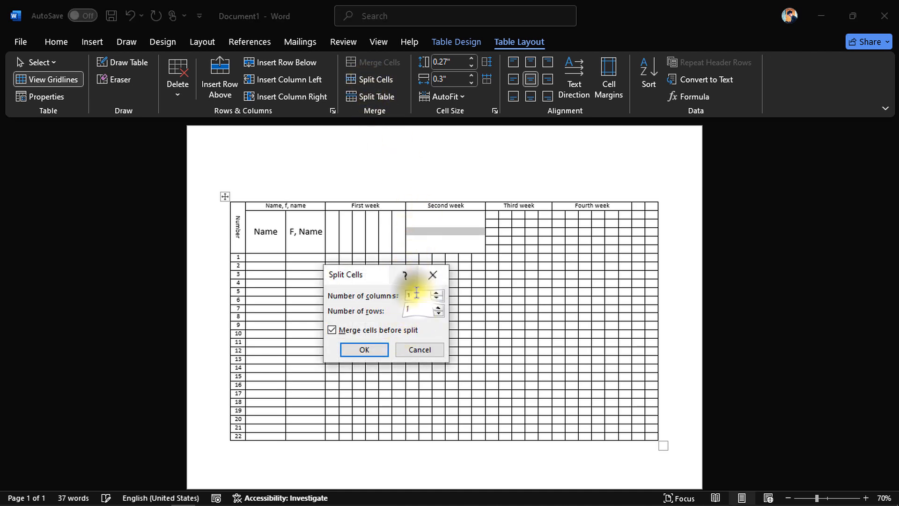
click(417, 295)
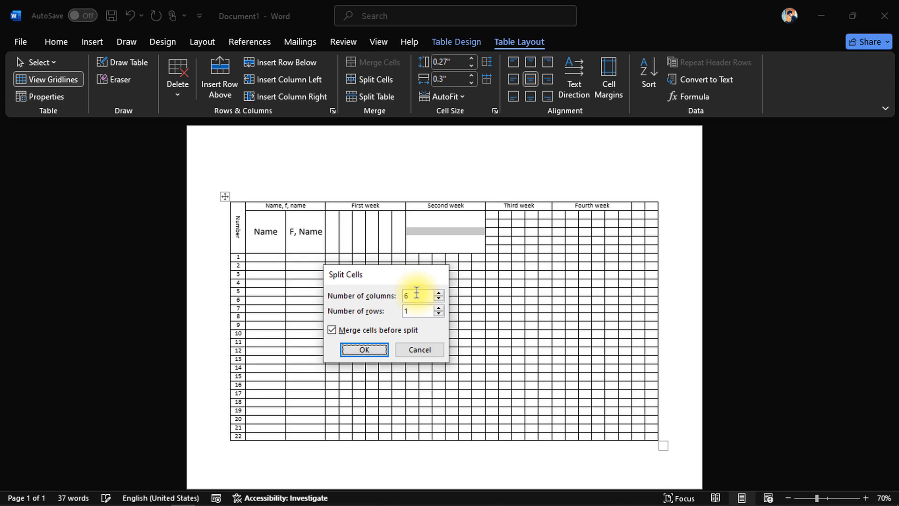
key(Return)
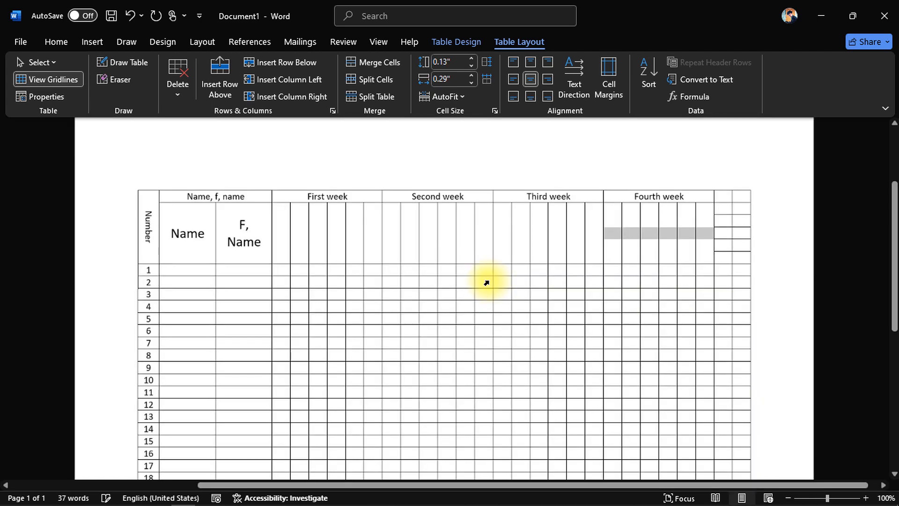
Format the top-row headings from "Name, f, name" to "Fourth week" as 12 pt bold.
scroll(488, 281, down, 5)
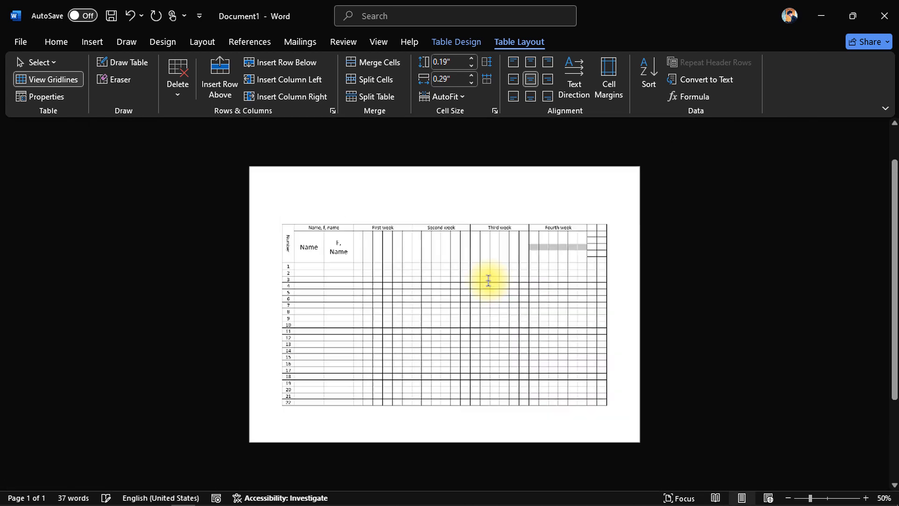
scroll(489, 281, up, 2)
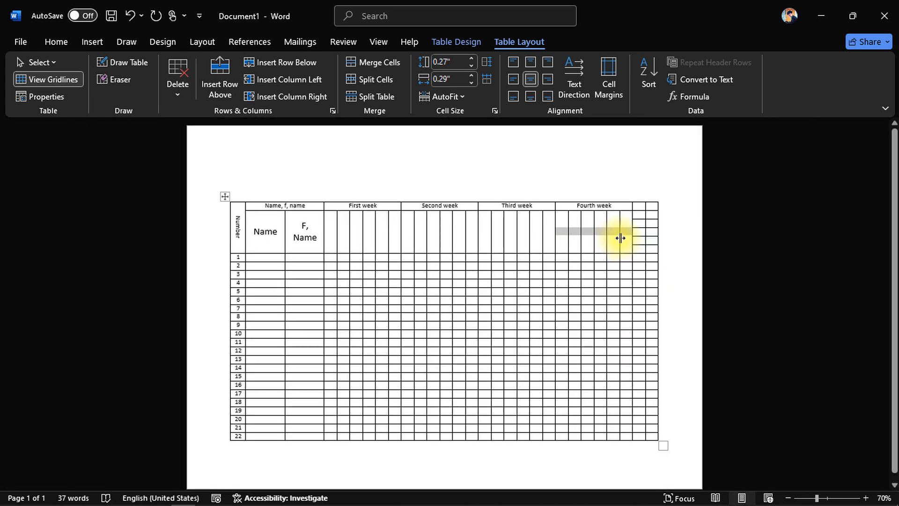
click(676, 237)
scroll(522, 261, up, 1)
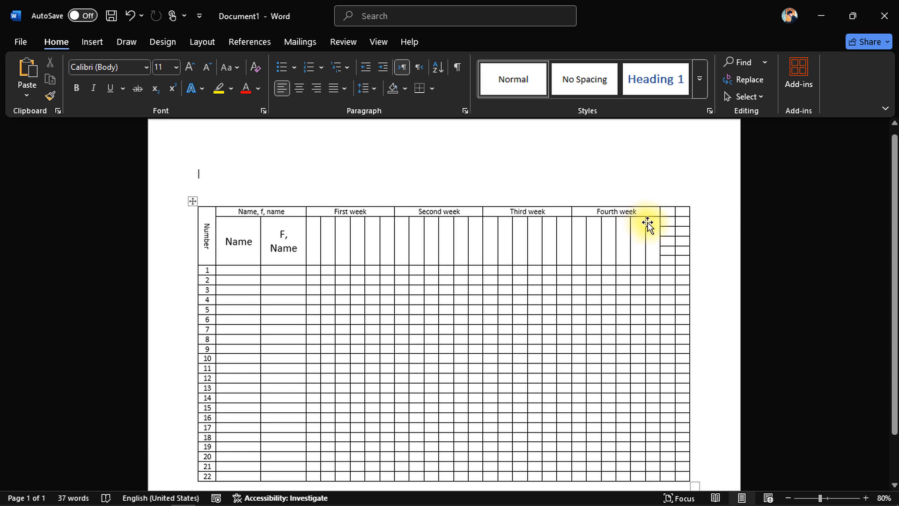
drag(578, 211, 223, 211)
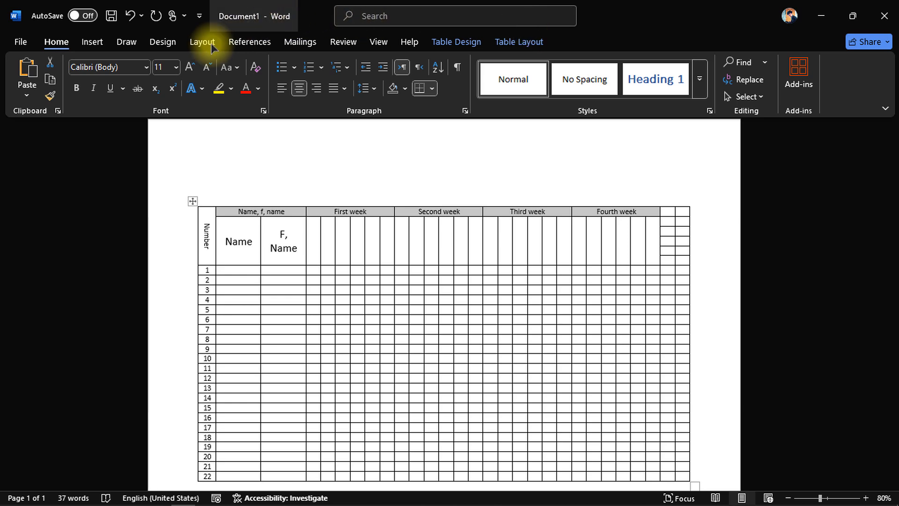
click(192, 67)
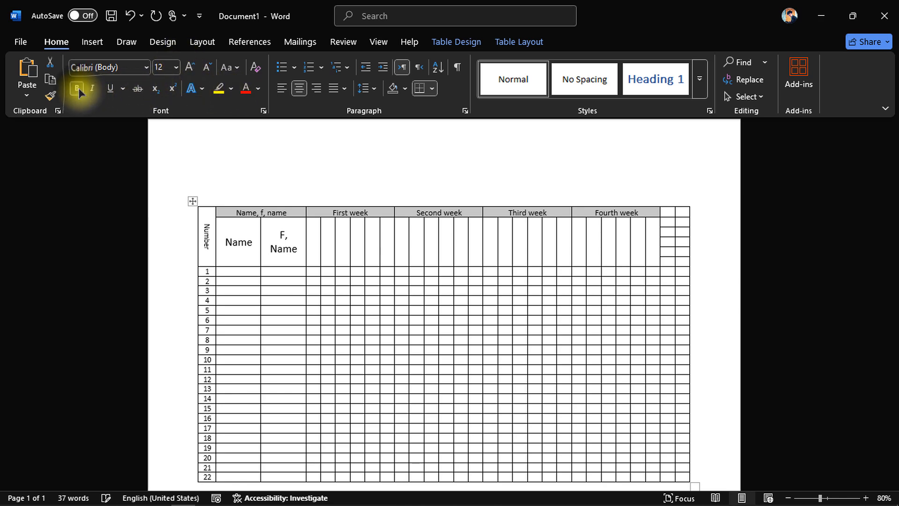
click(77, 88)
Make the vertical heading "Number" bold.
click(207, 225)
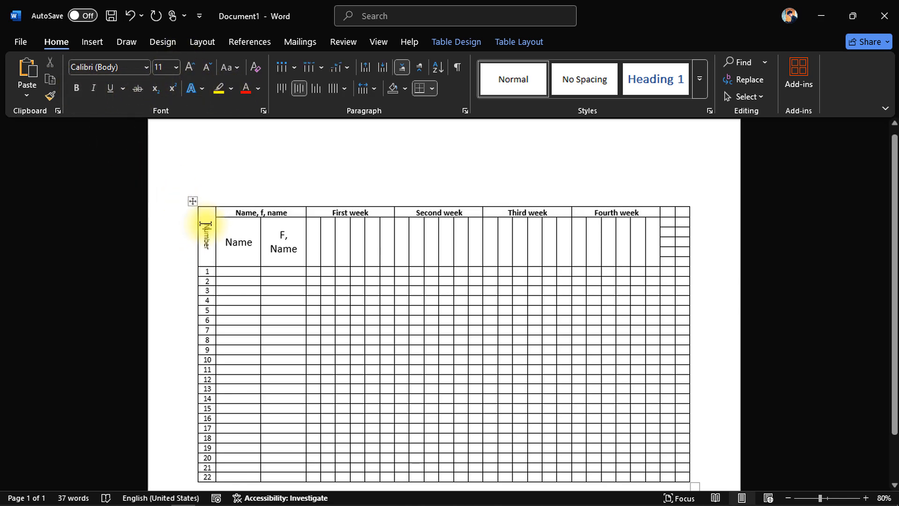
drag(206, 231, 205, 258)
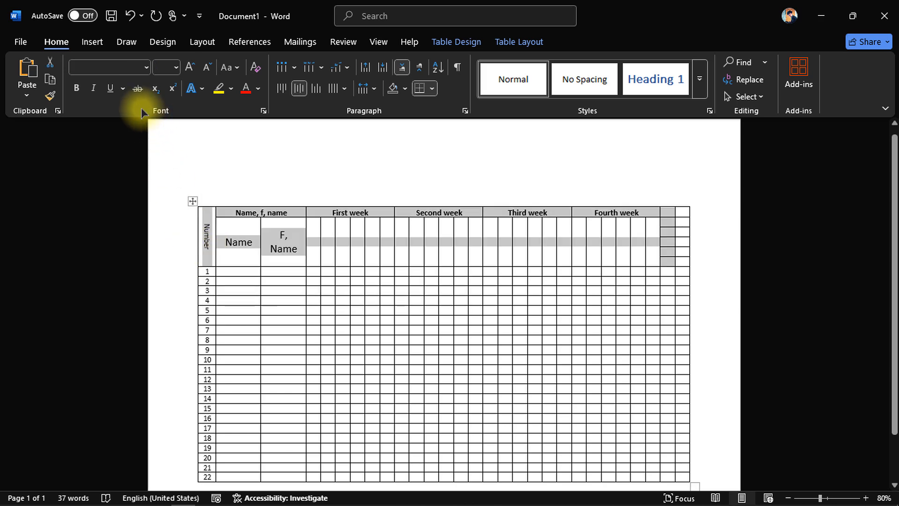
click(193, 222)
double_click(206, 236)
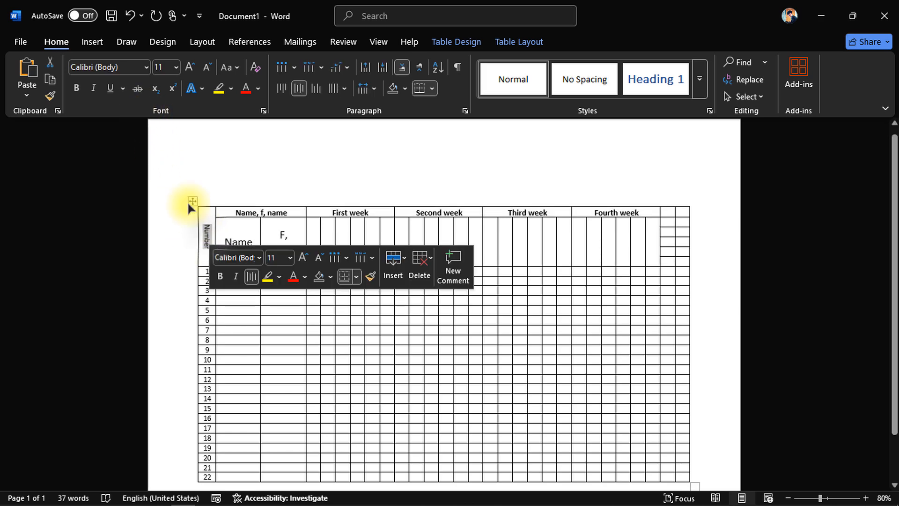
click(77, 88)
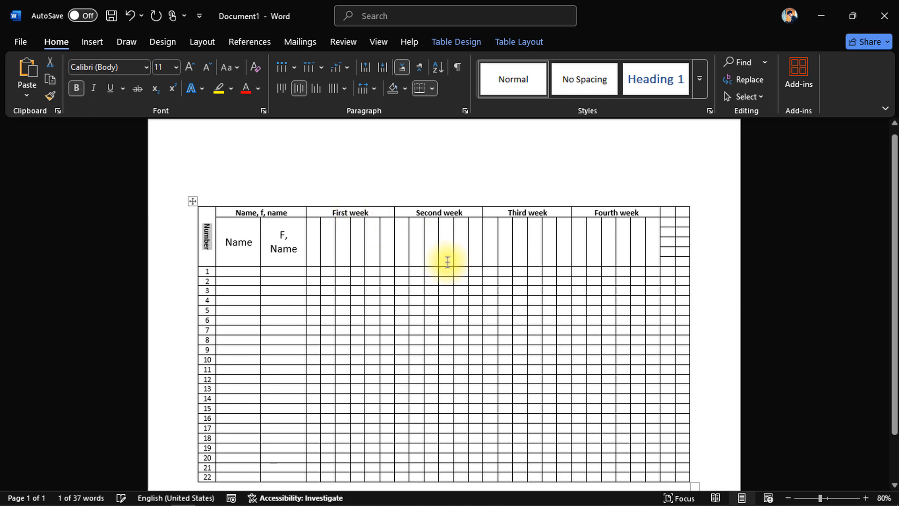
click(461, 255)
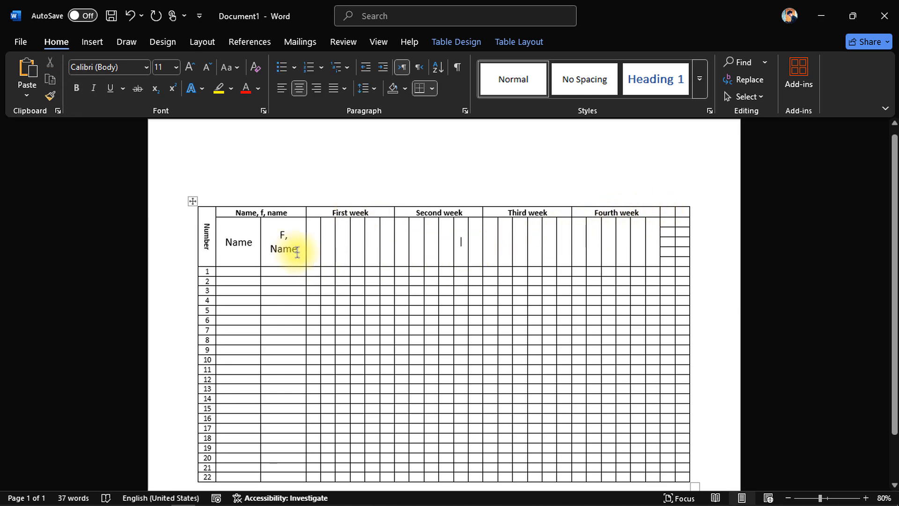
Remove the space after the comma in the "F, Name" heading so it reads "F,Name".
drag(298, 252, 292, 248)
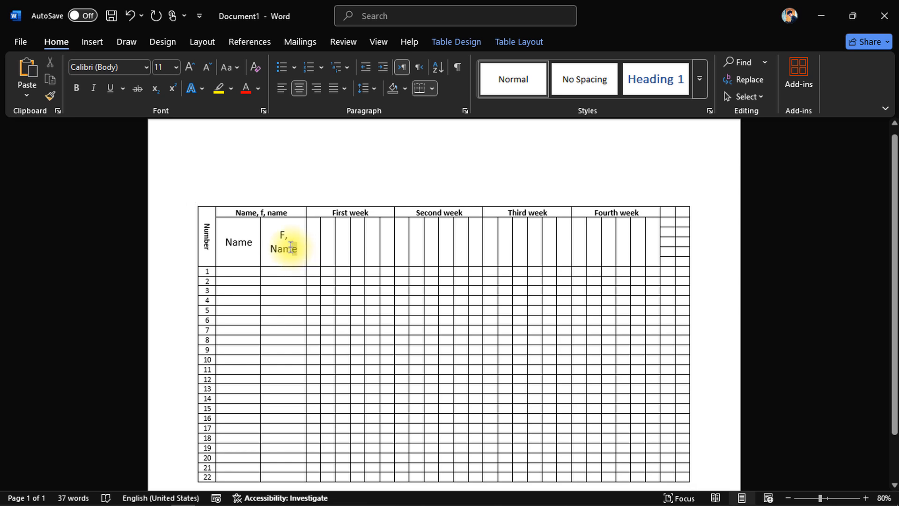
click(291, 236)
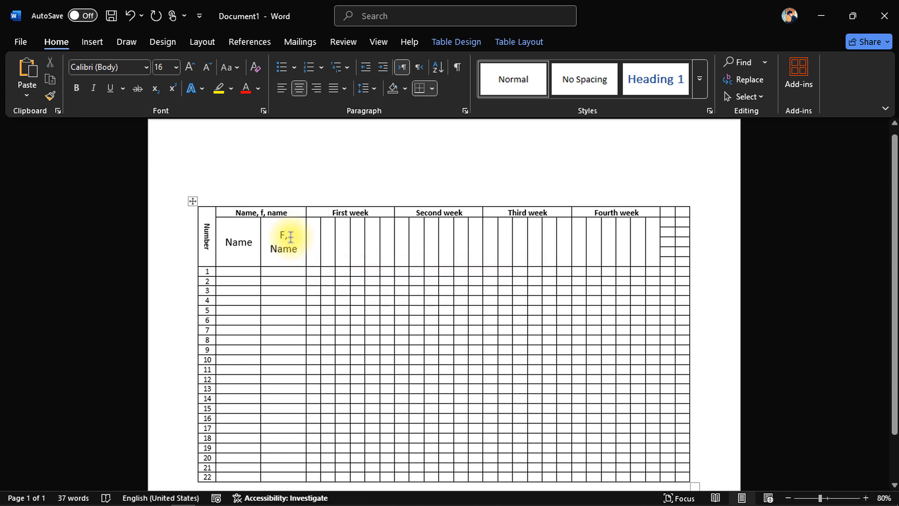
key(Delete)
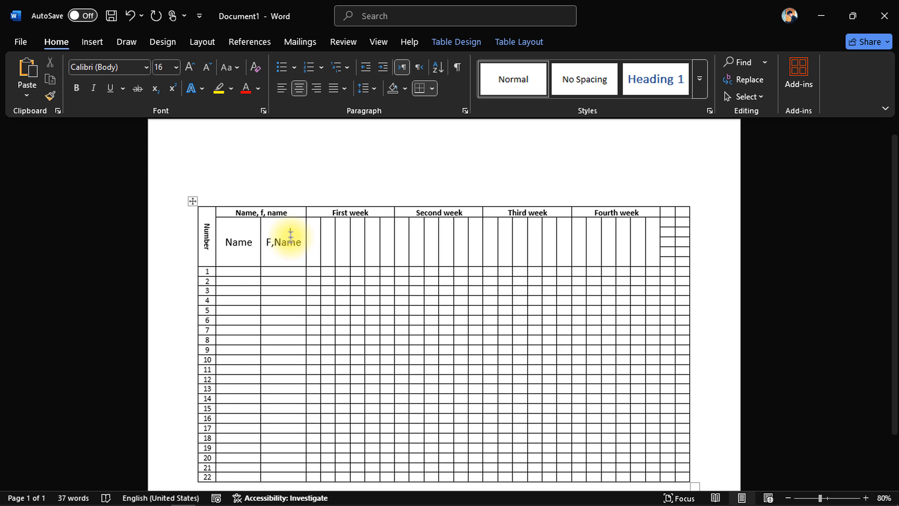
click(307, 254)
click(216, 235)
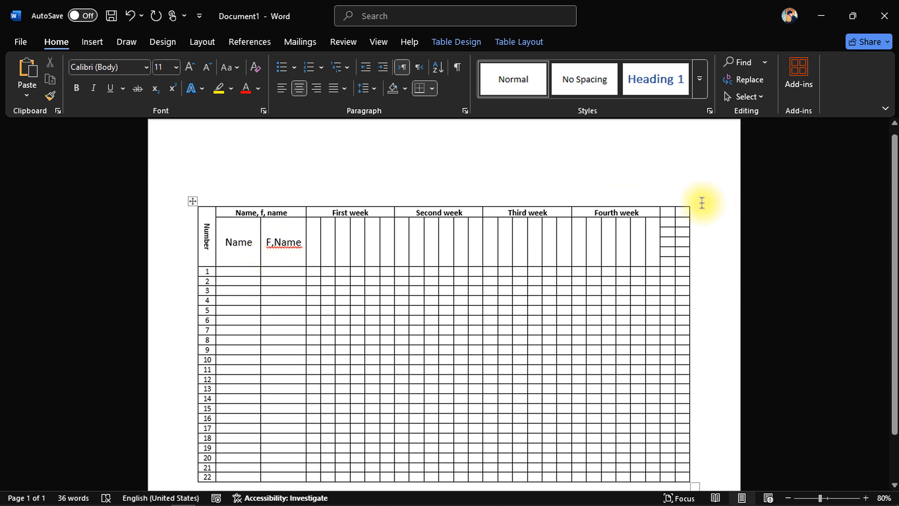
drag(665, 211, 677, 263)
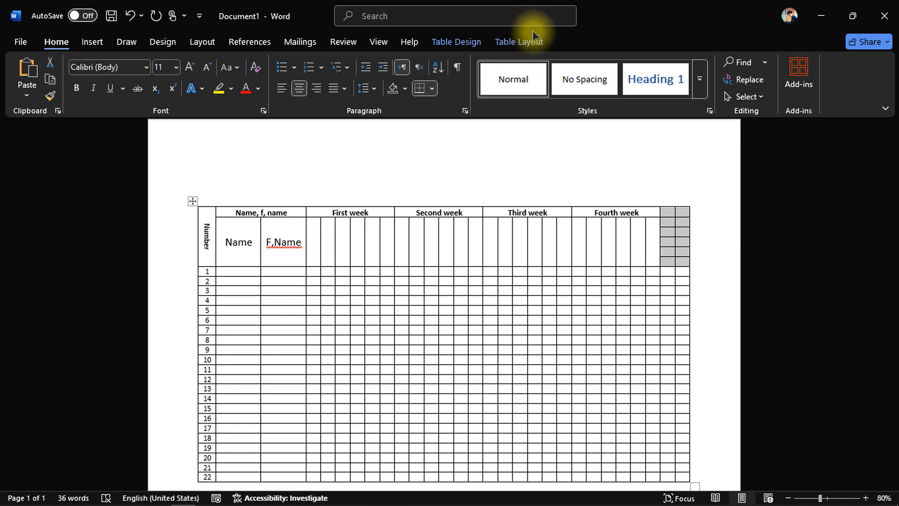
click(527, 41)
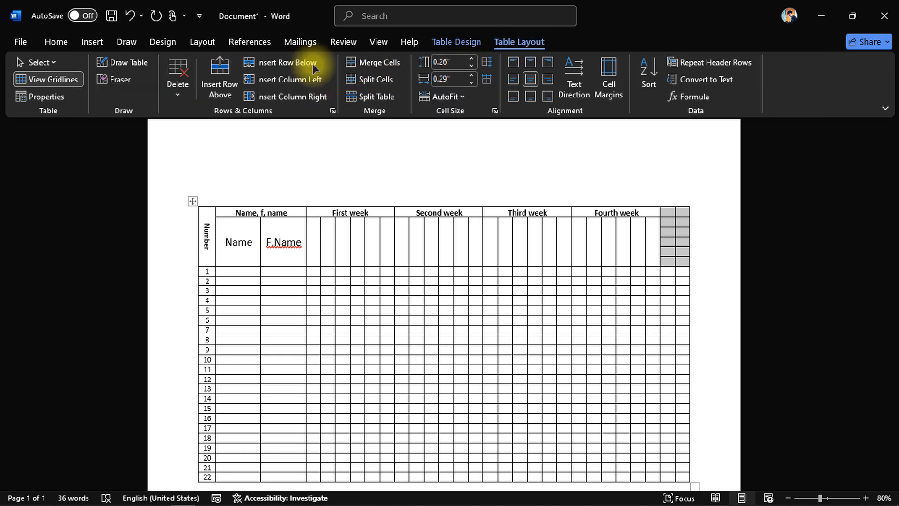
click(380, 62)
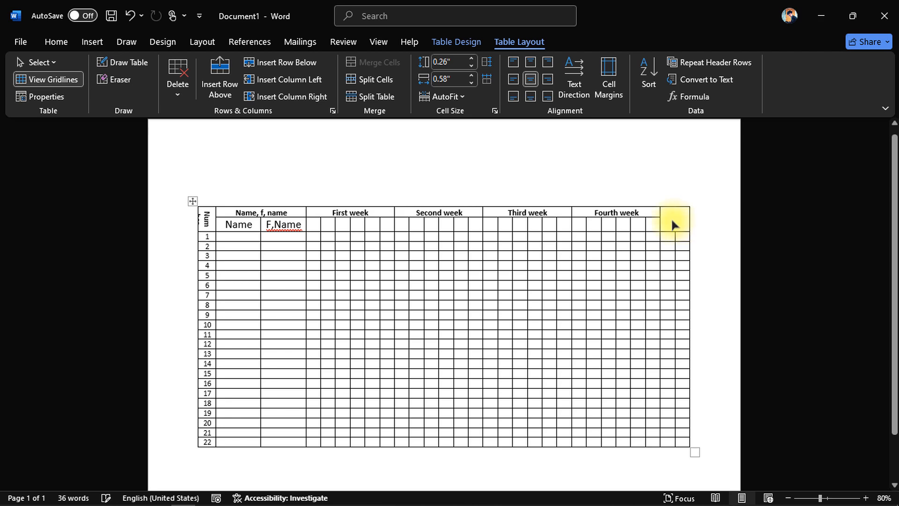
key(ctrl+z)
Merge the lower header cells after "Fourth week" into one block, and merge that block with the two cells above it.
click(677, 239)
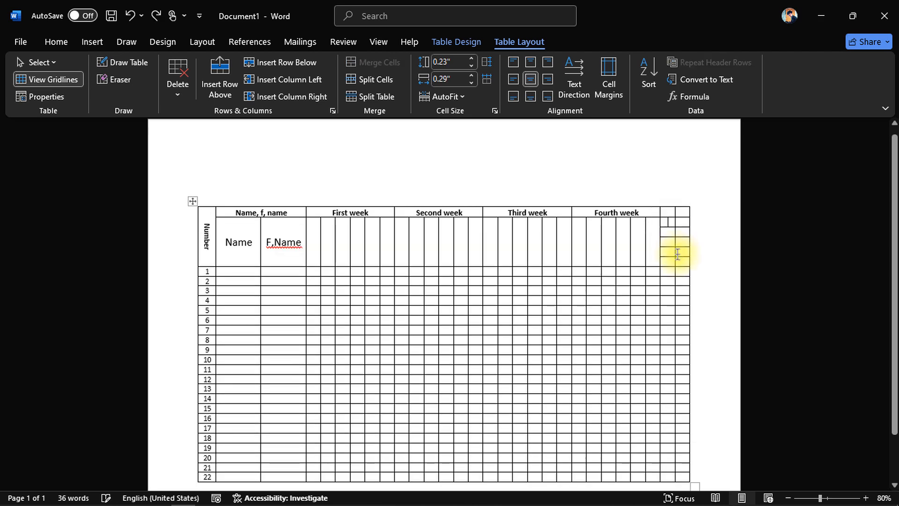
drag(678, 253, 678, 255)
shift+click(678, 258)
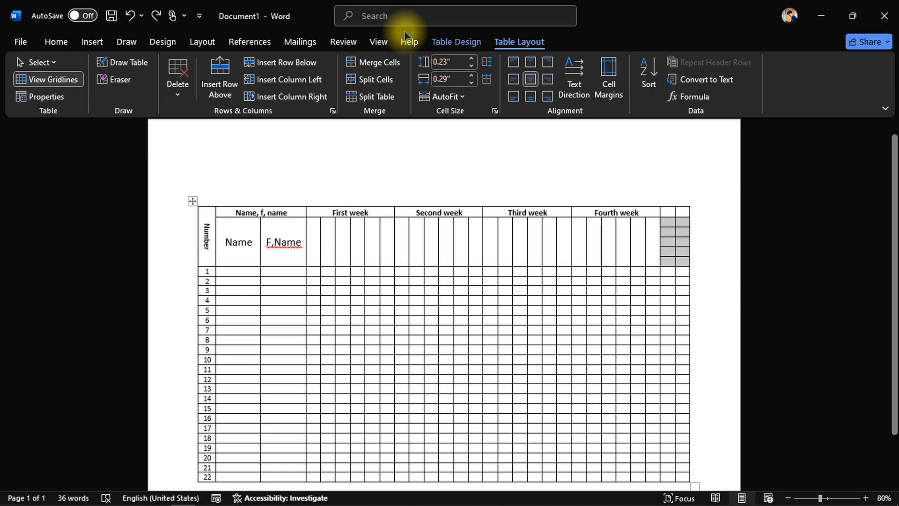
click(378, 62)
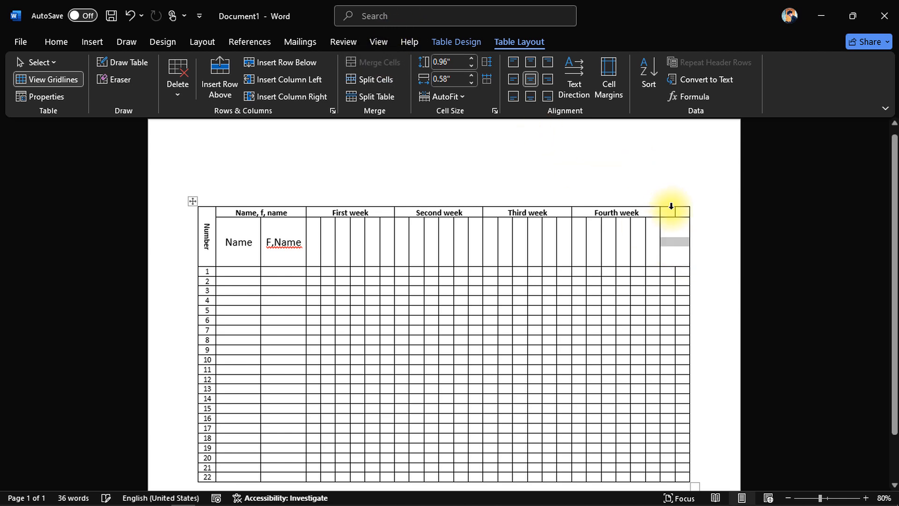
drag(679, 225, 667, 212)
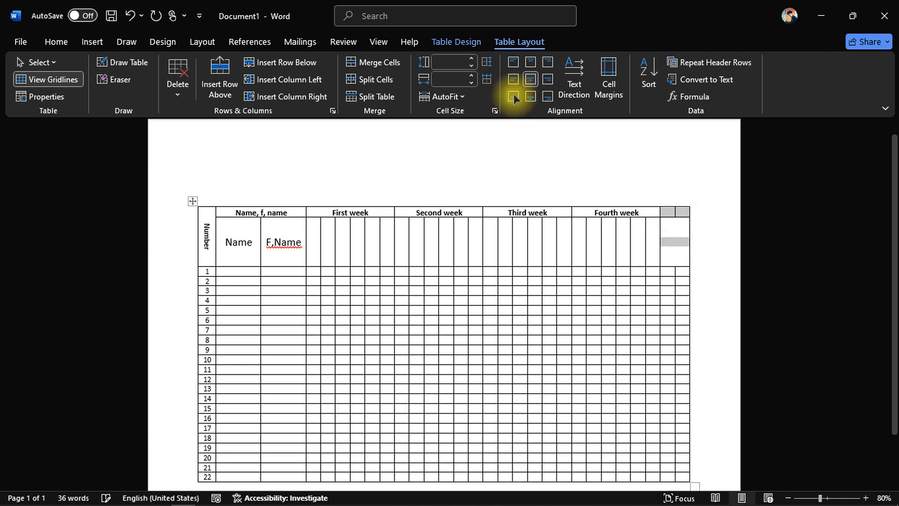
click(393, 61)
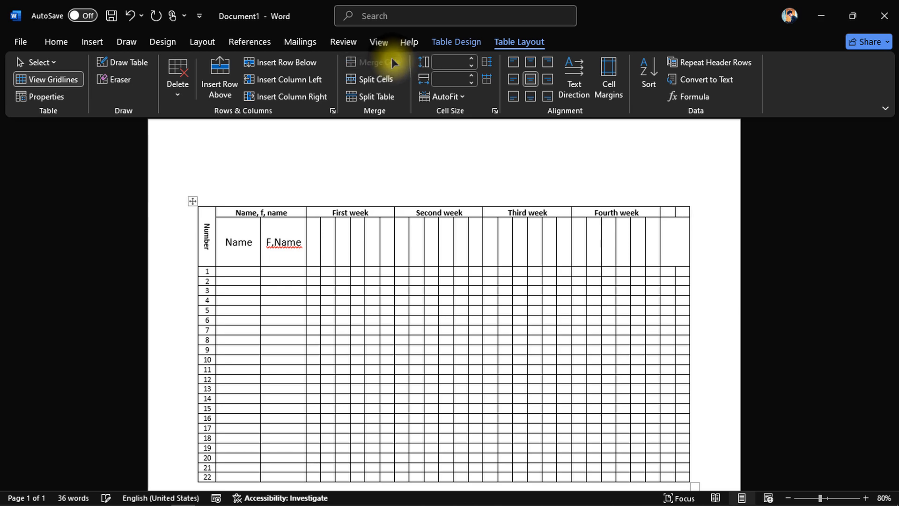
Enter the heading "Total" in the merged cell after "Fourth week" and set its font size to 16 pt.
click(677, 239)
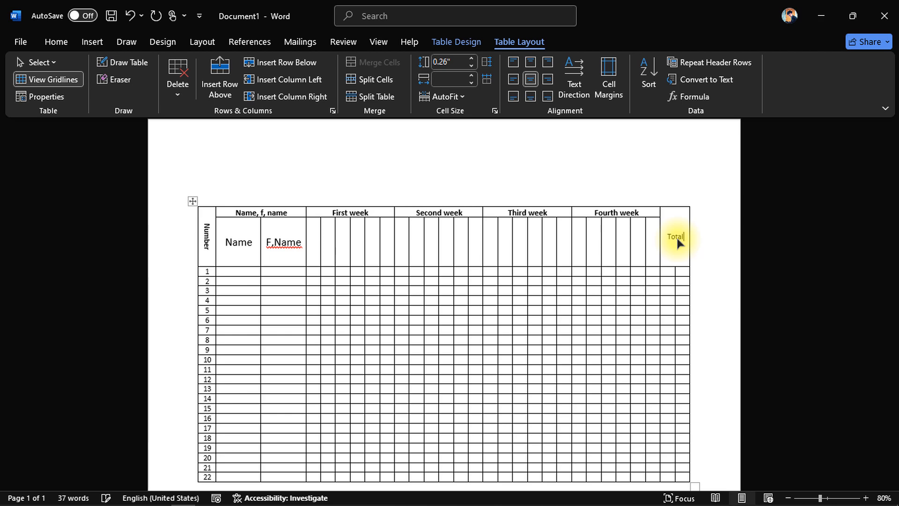
double_click(676, 238)
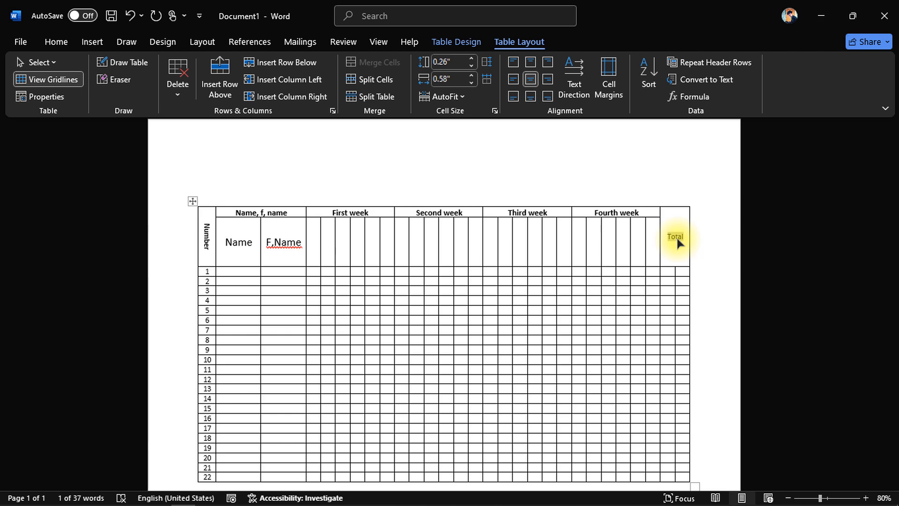
click(55, 45)
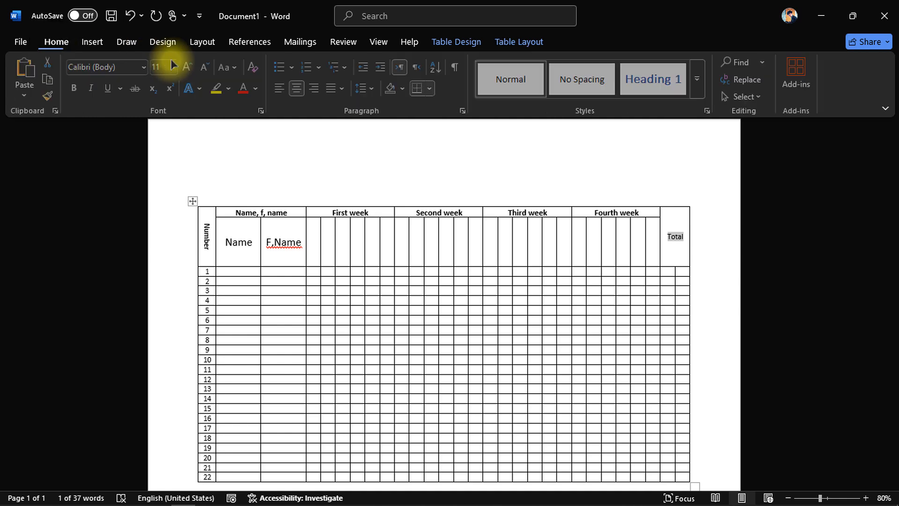
click(188, 67)
click(188, 66)
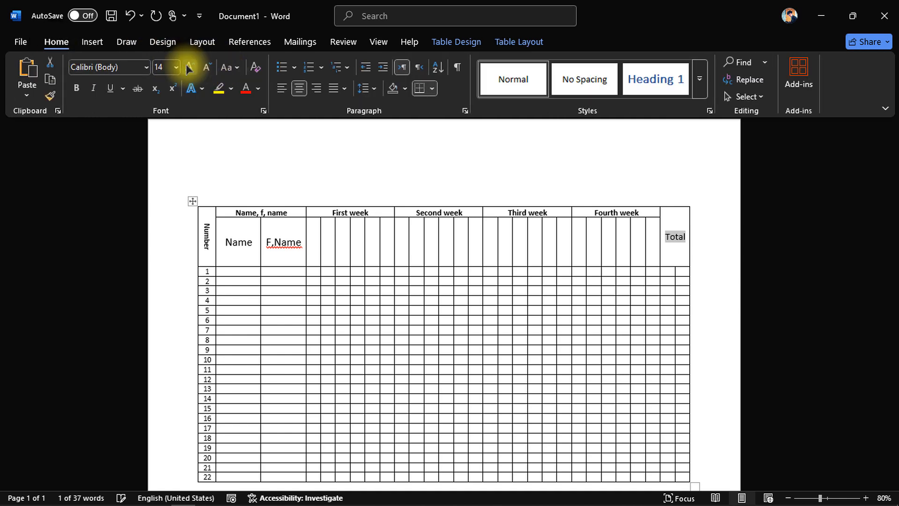
click(188, 67)
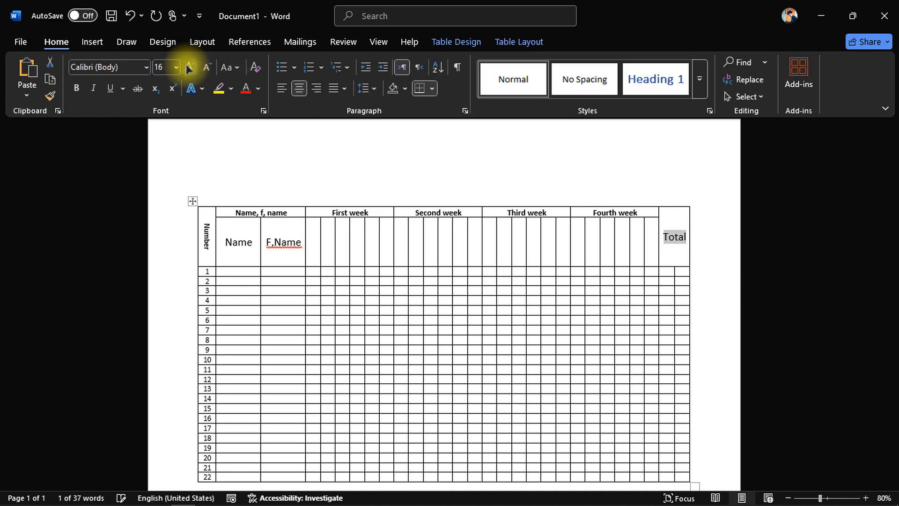
Merge all cells below "Total" in the two last columns and split the block into 1 column and 22 rows.
click(668, 271)
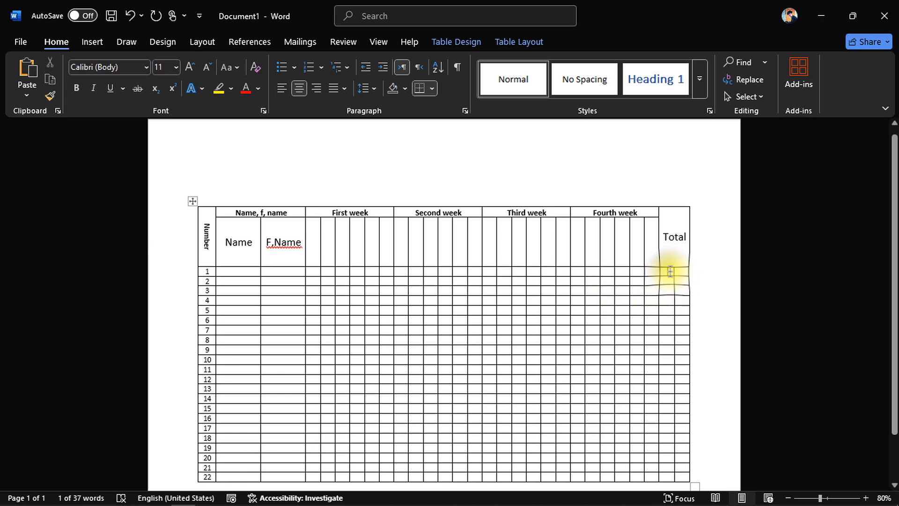
drag(684, 358, 675, 416)
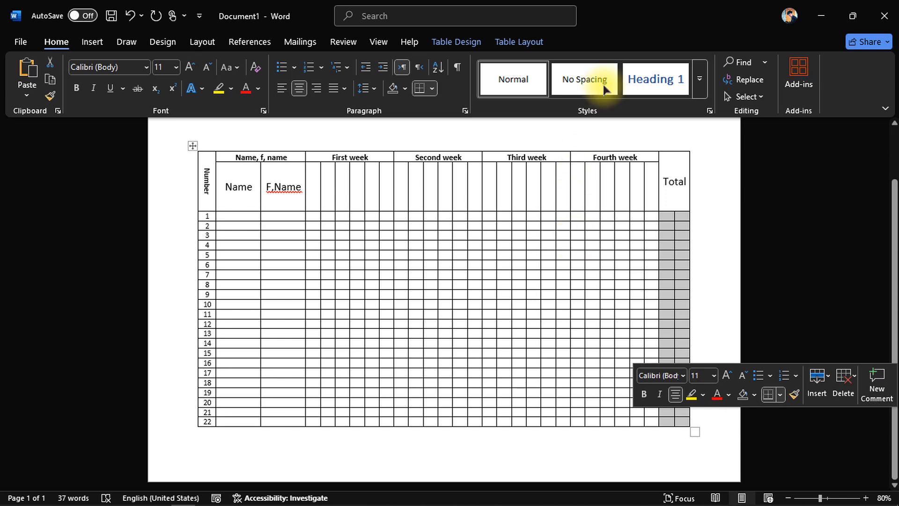
click(513, 40)
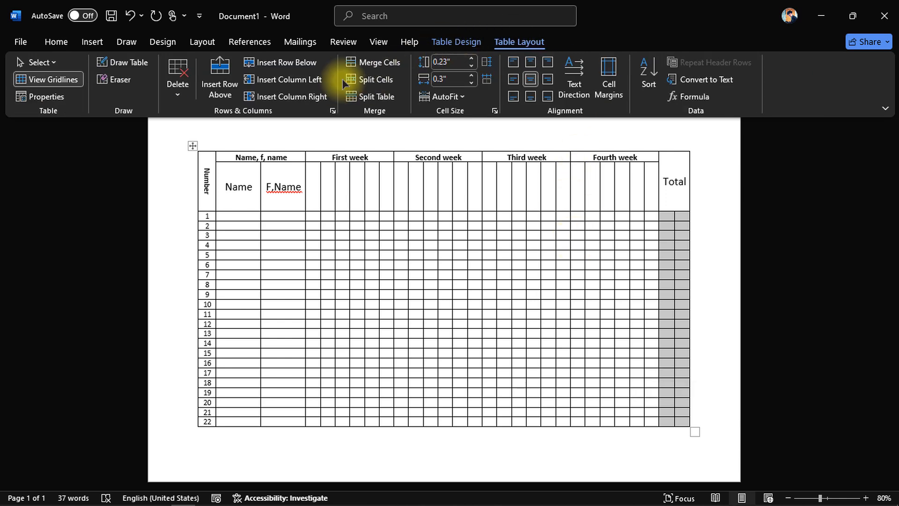
click(370, 62)
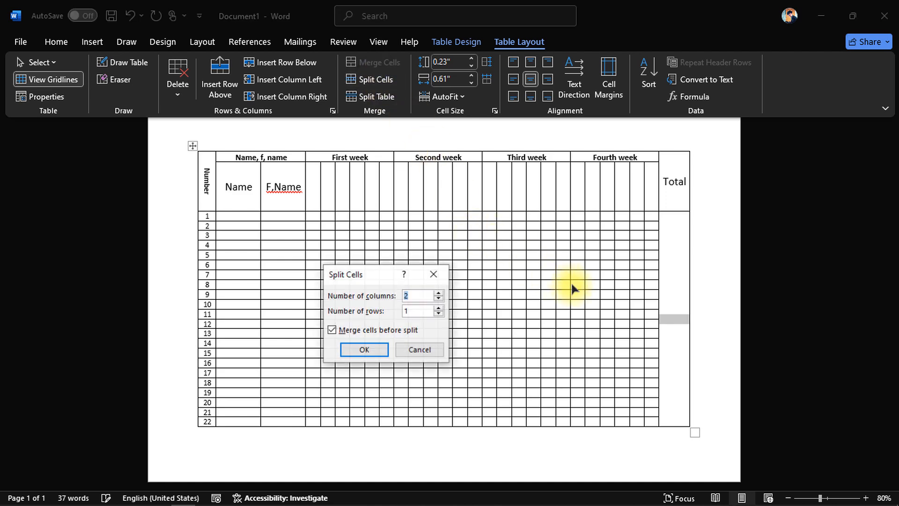
click(411, 310)
key(BackSpace)
text(21)
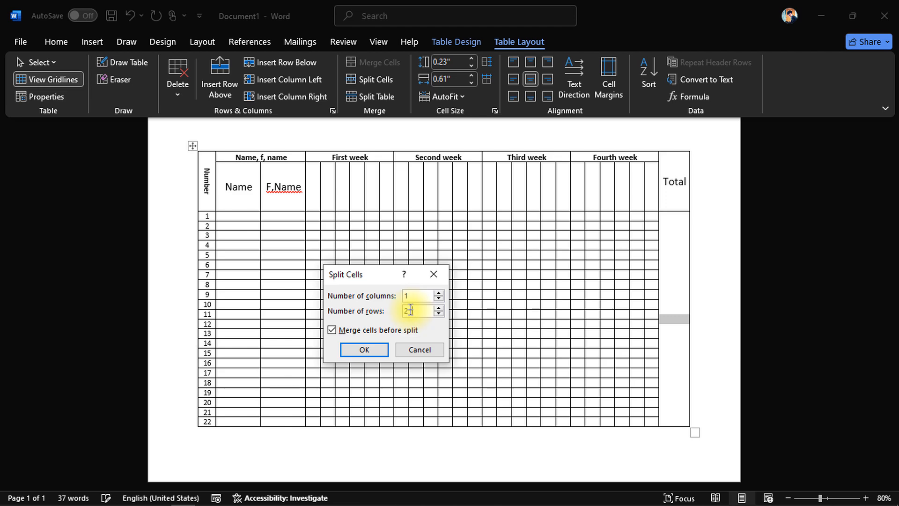
key(Return)
key(Return)
key(BackSpace)
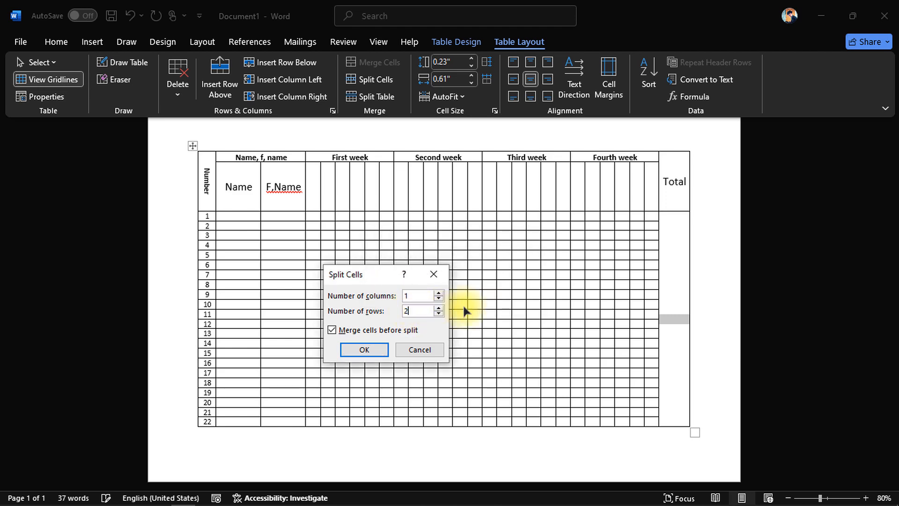
text(2)
key(Return)
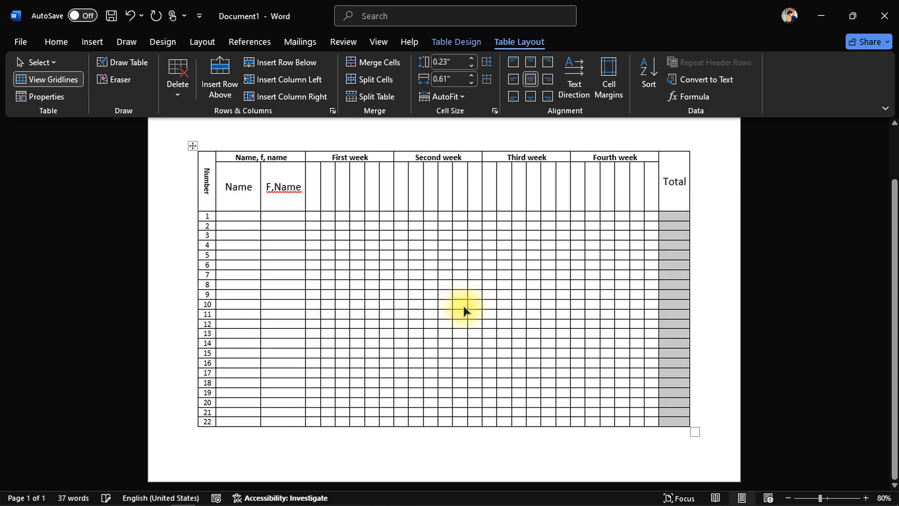
click(513, 285)
Shade the whole "Number" column, from its heading down to row 22, in the black theme color.
scroll(513, 285, up, 1)
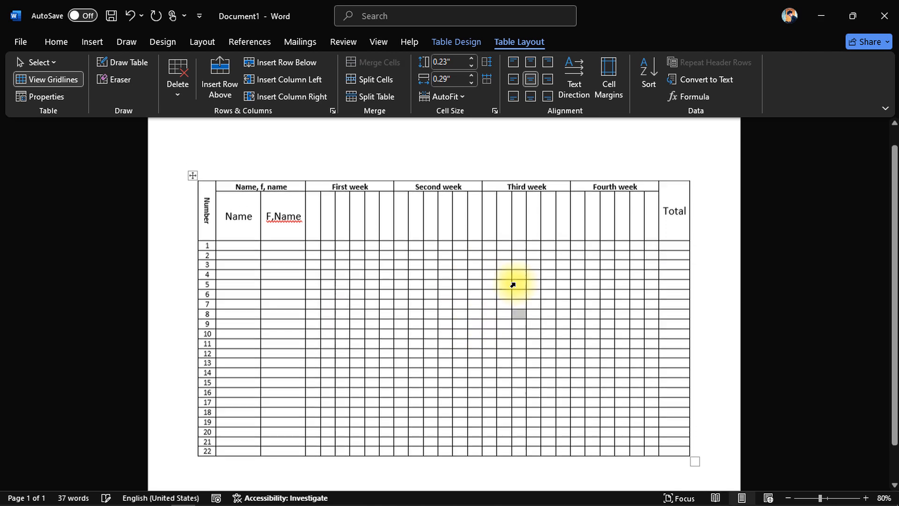
scroll(513, 284, up, 1)
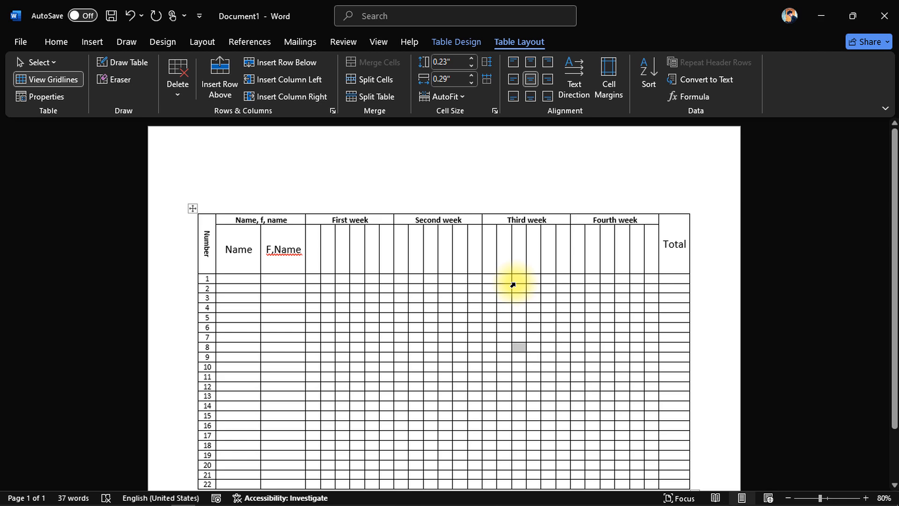
drag(206, 225, 206, 421)
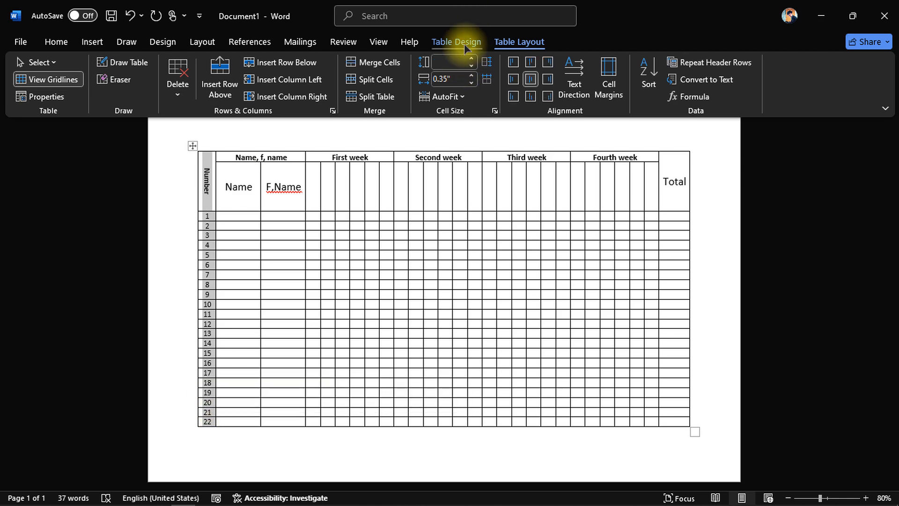
click(441, 41)
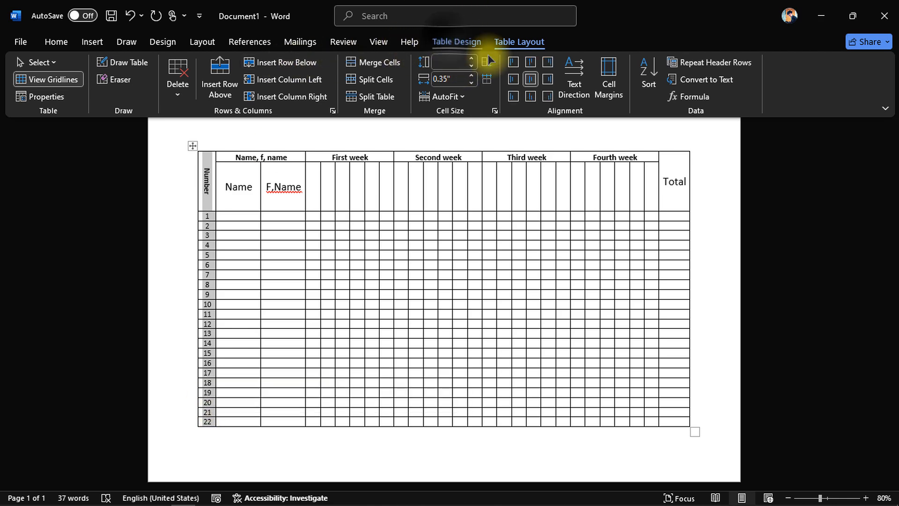
click(539, 89)
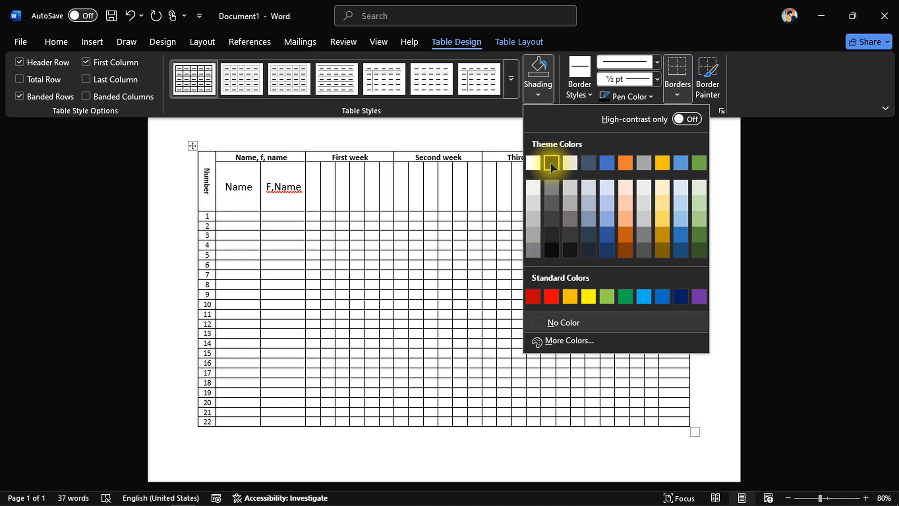
click(551, 164)
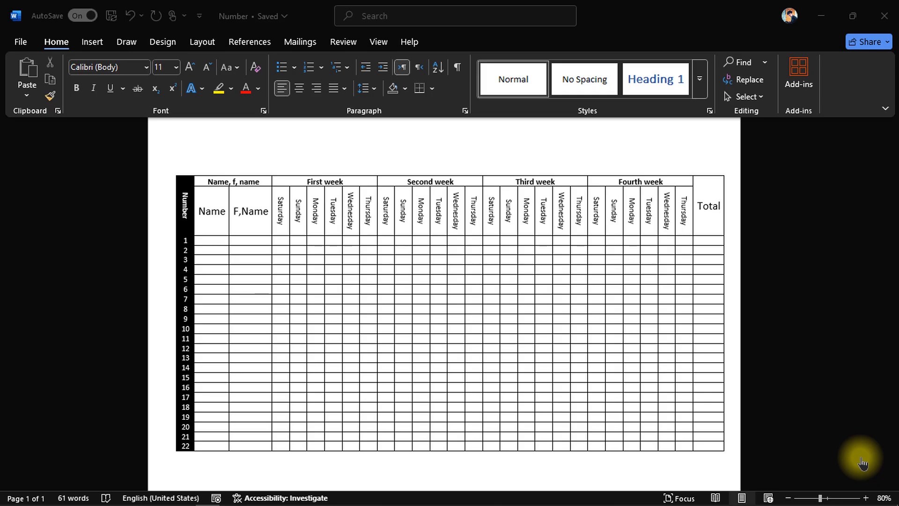
Draw a circle about 1.12" in diameter with the Oval shape above the table's "Name, f, name" heading.
scroll(533, 157, up, 2)
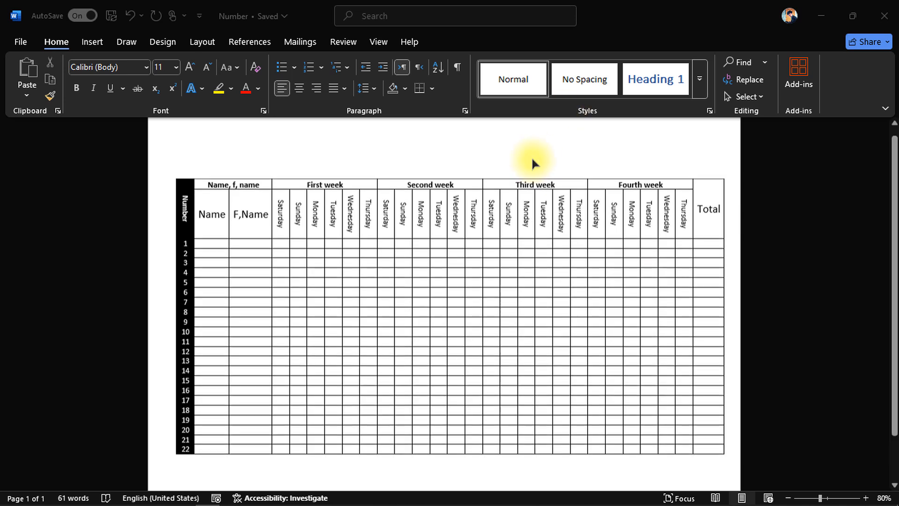
click(99, 43)
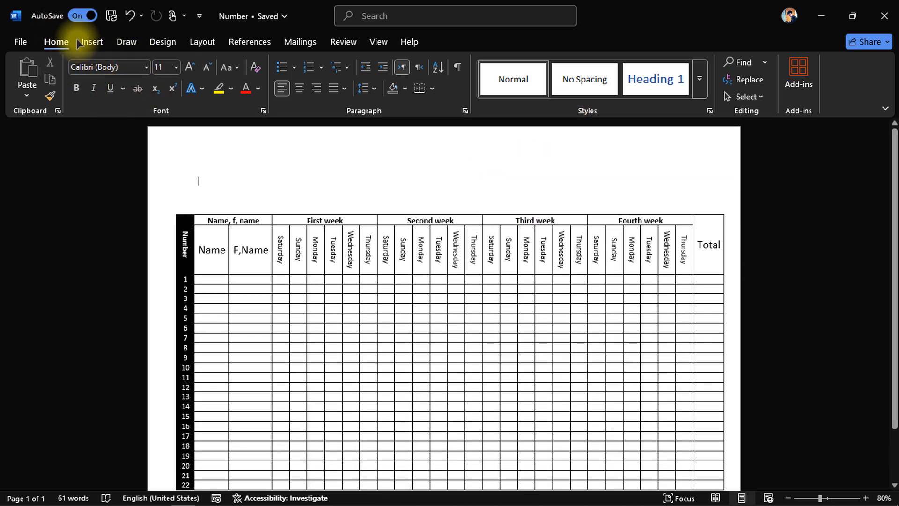
click(89, 43)
click(151, 85)
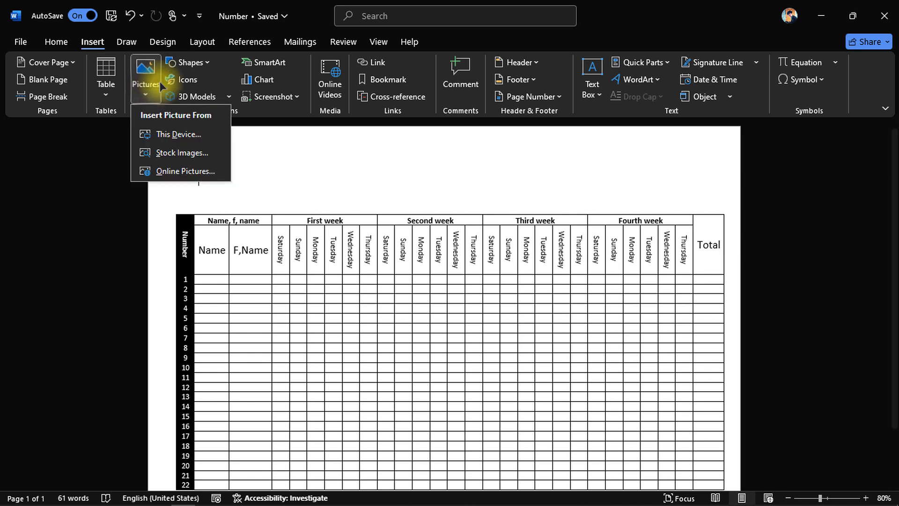
click(186, 60)
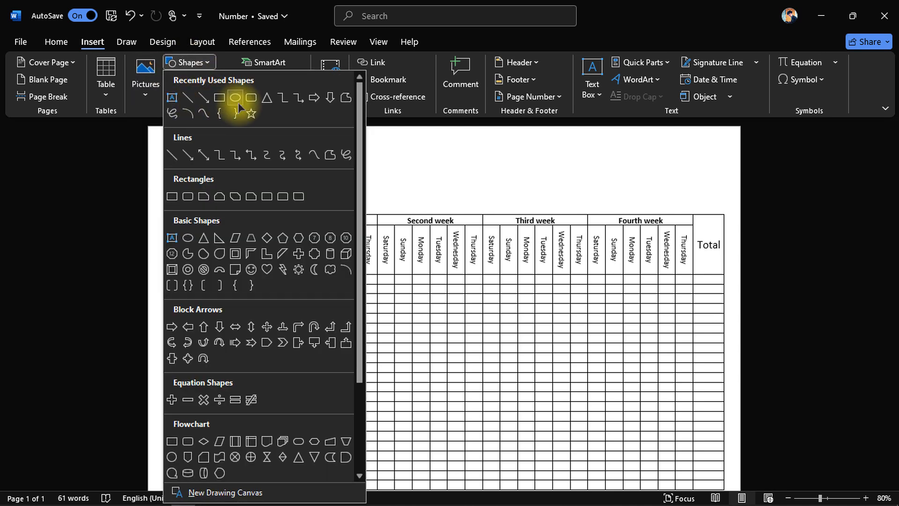
click(238, 102)
drag(201, 147, 260, 199)
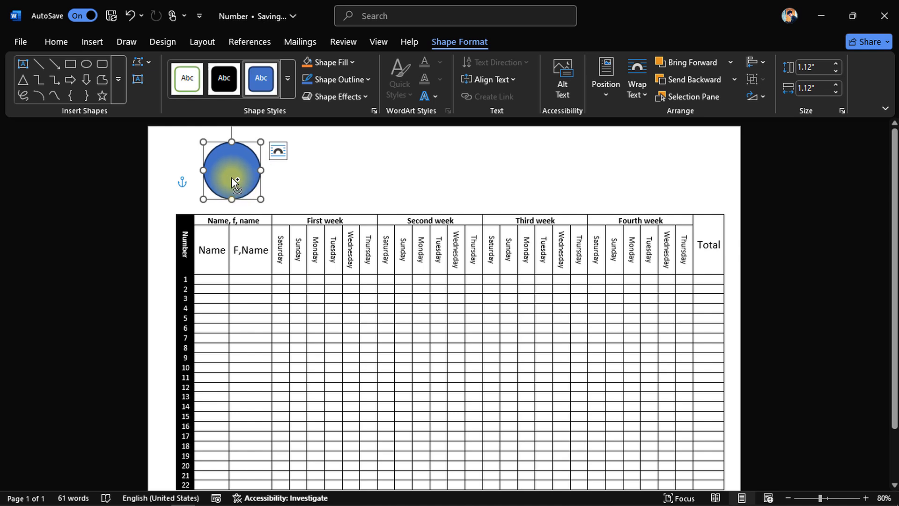
Place a copy of the circle above the "Fourth week" heading and nudge the copy slightly downwards.
key(Delete)
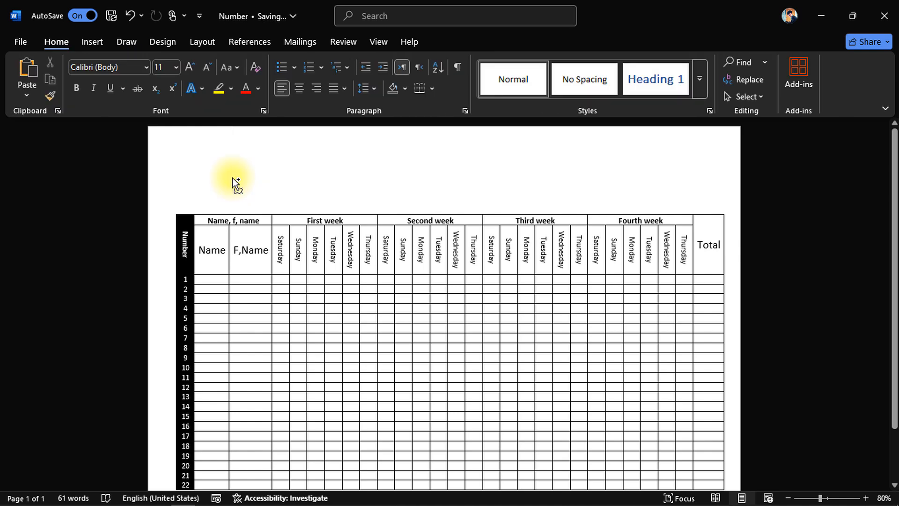
key(ctrl+z)
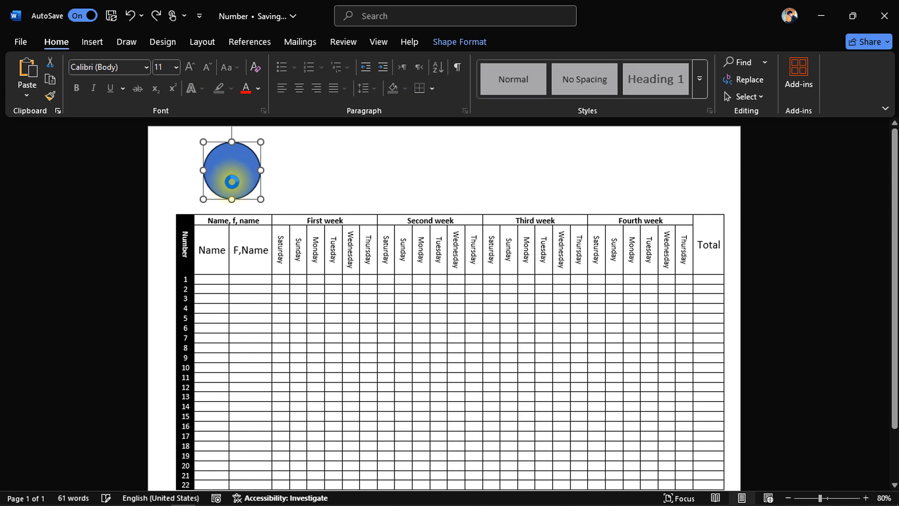
key(ctrl+v)
drag(234, 182, 668, 171)
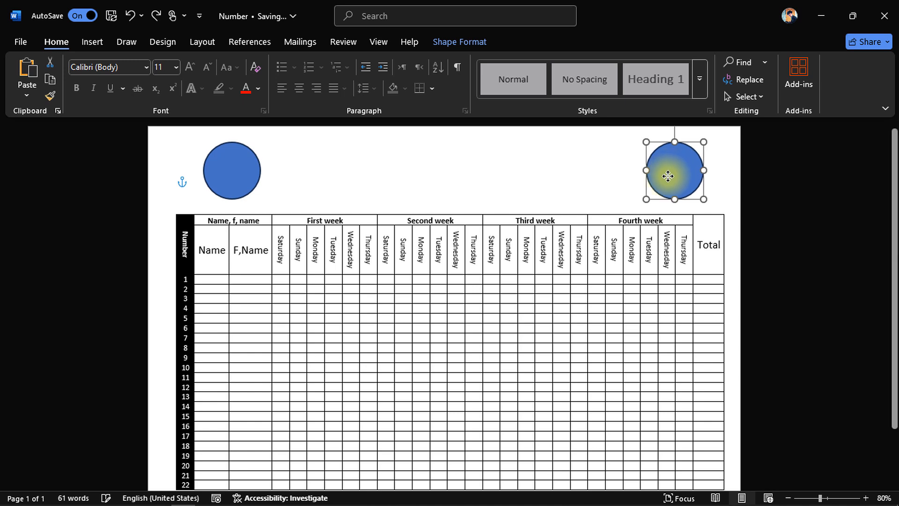
key(Down)
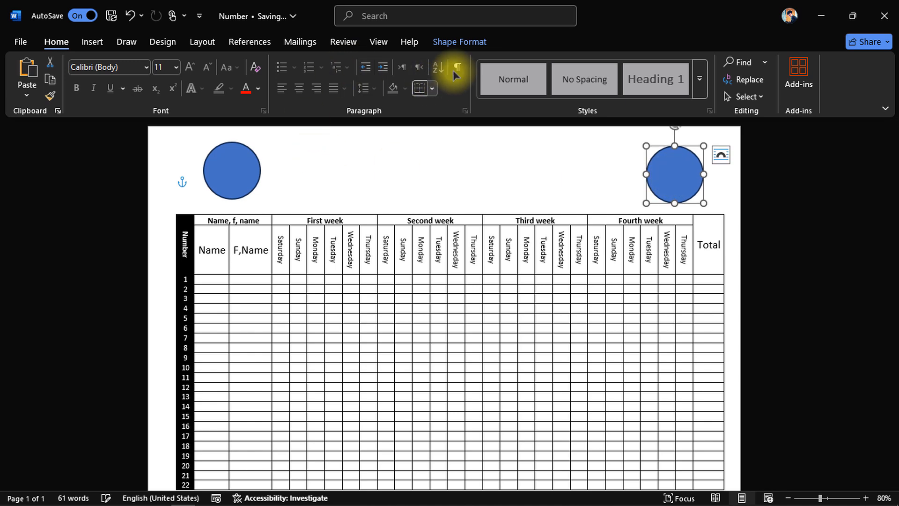
Remove the outline from both circles above the table.
click(458, 43)
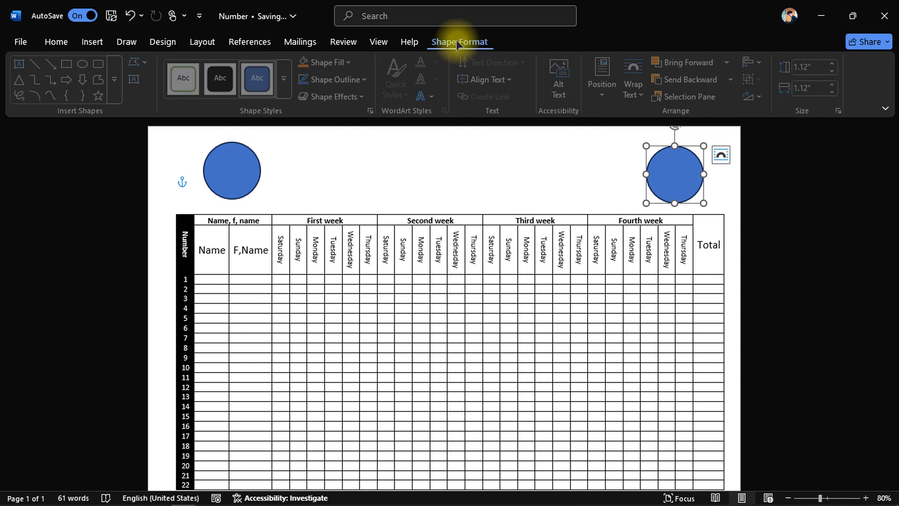
shift+click(241, 153)
click(368, 79)
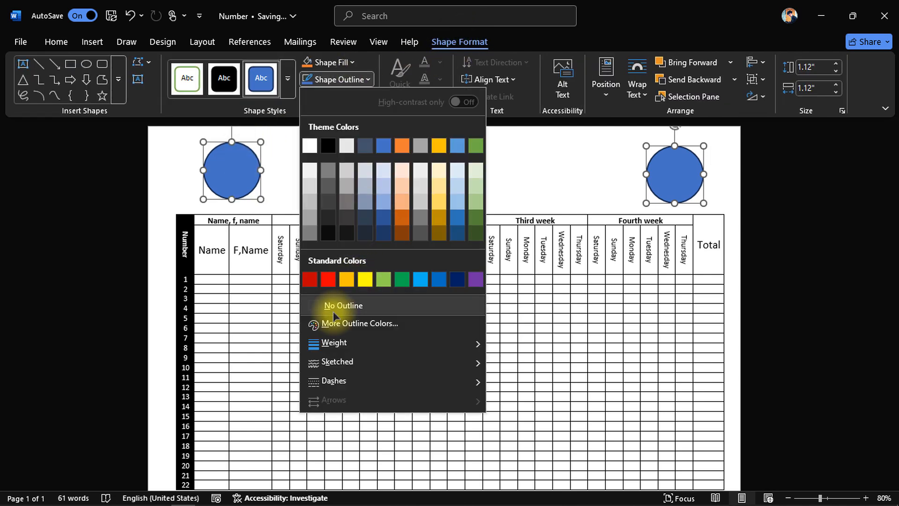
click(362, 305)
click(300, 173)
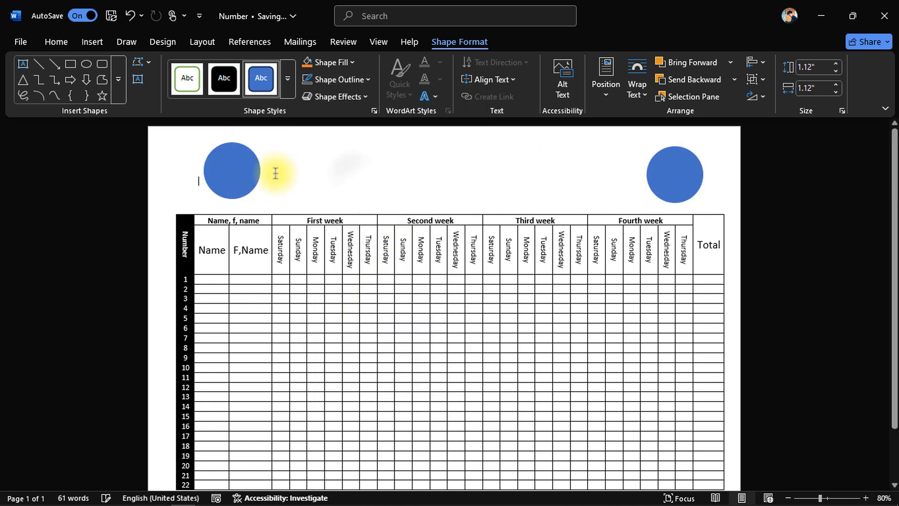
Fill the circle above the "Name, f, name" heading with the dark-background IMX picture from the local IMX folder.
click(237, 169)
click(458, 42)
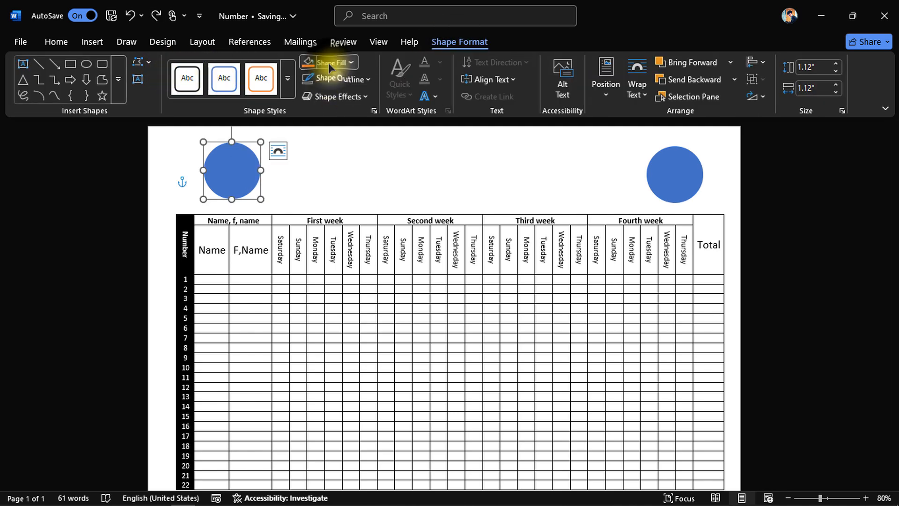
click(328, 62)
click(330, 329)
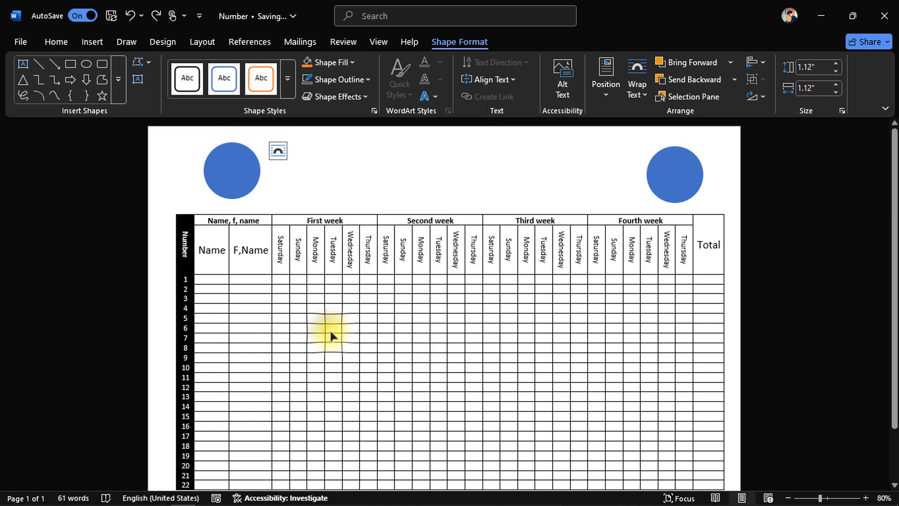
click(369, 226)
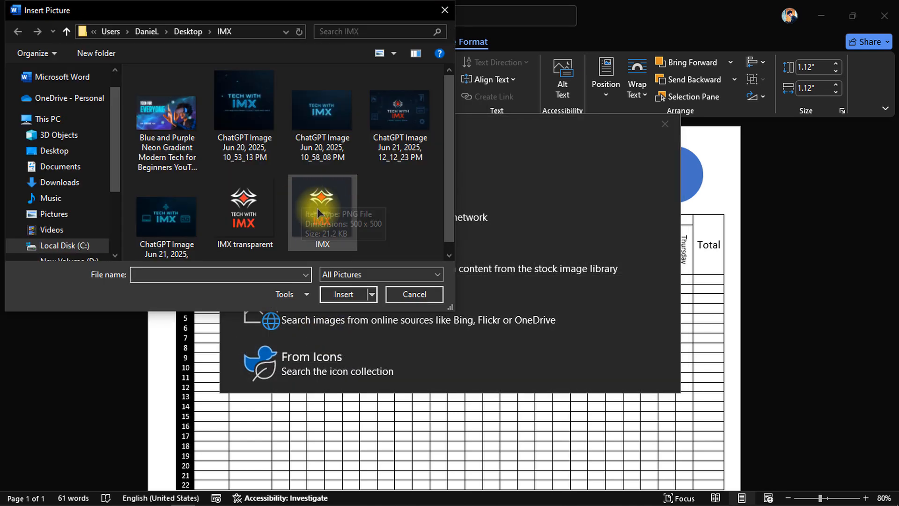
double_click(317, 207)
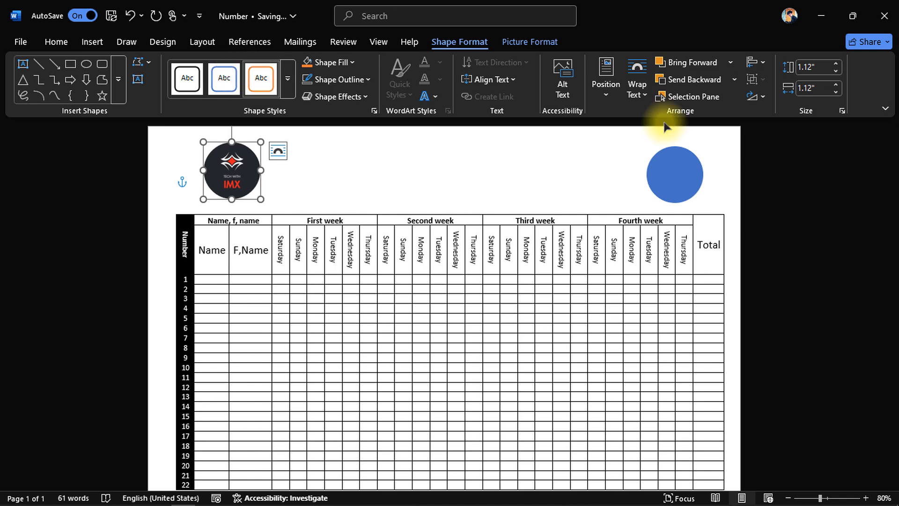
Fill the circle above "Fourth week" with the green "NATURAL" logo from an online picture search for "simple logo".
click(667, 162)
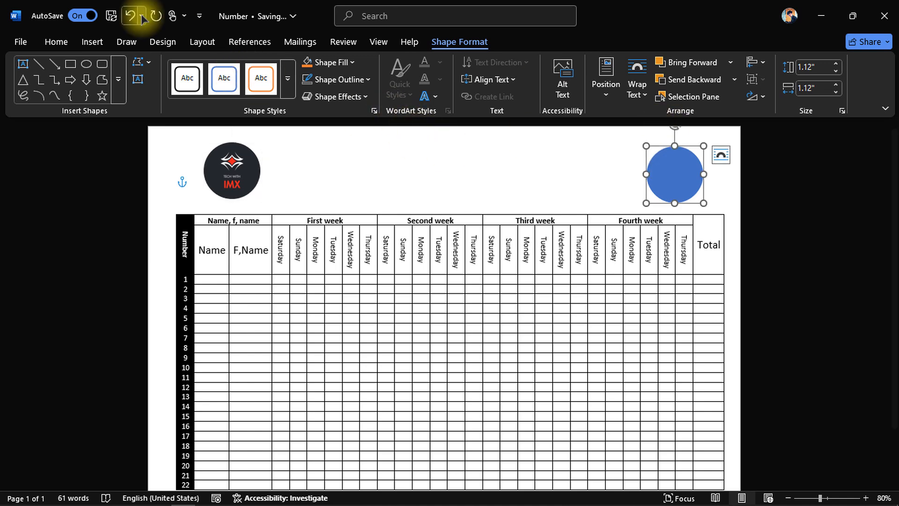
click(327, 62)
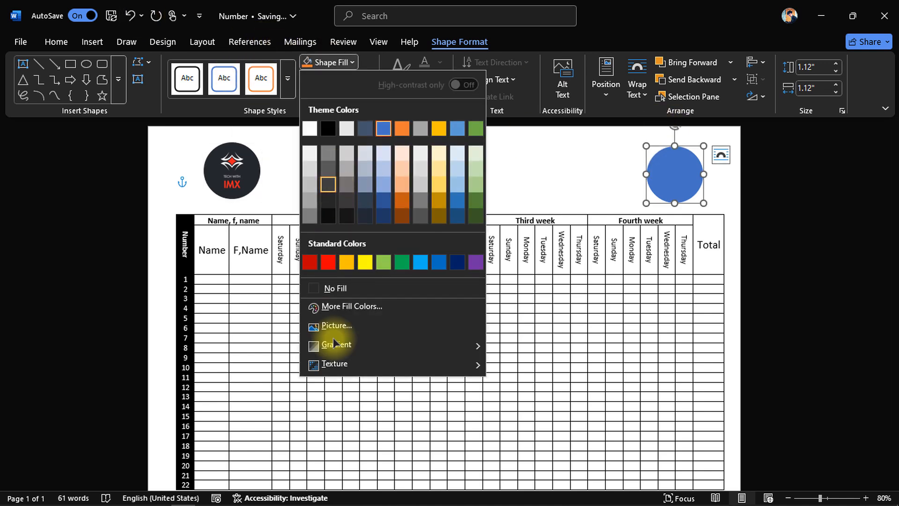
click(346, 325)
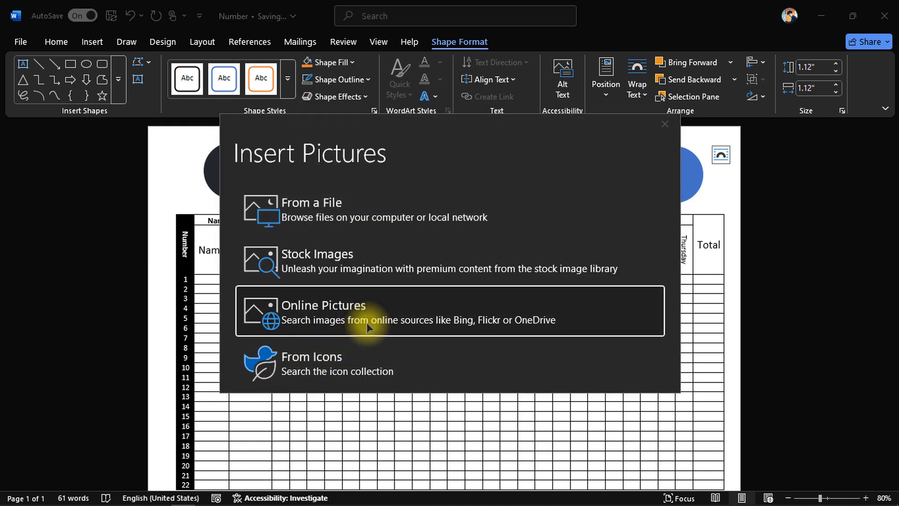
click(367, 322)
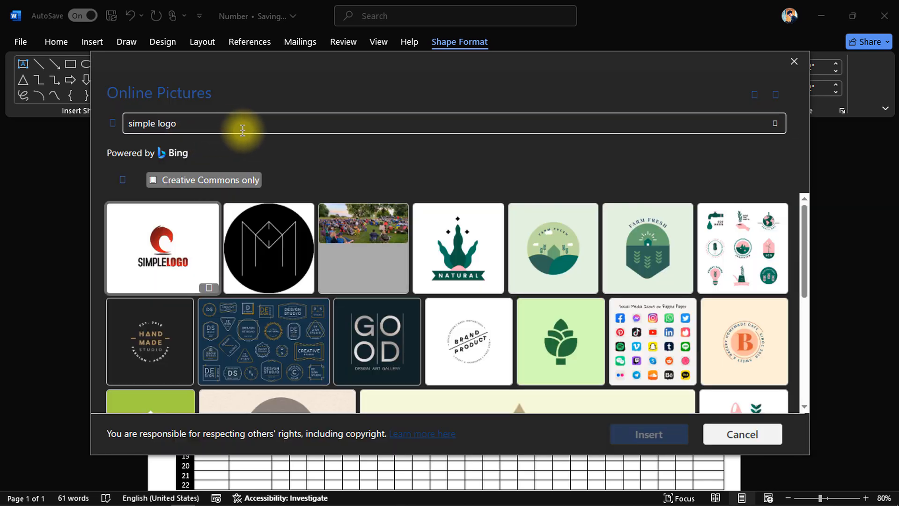
scroll(277, 212, down, 3)
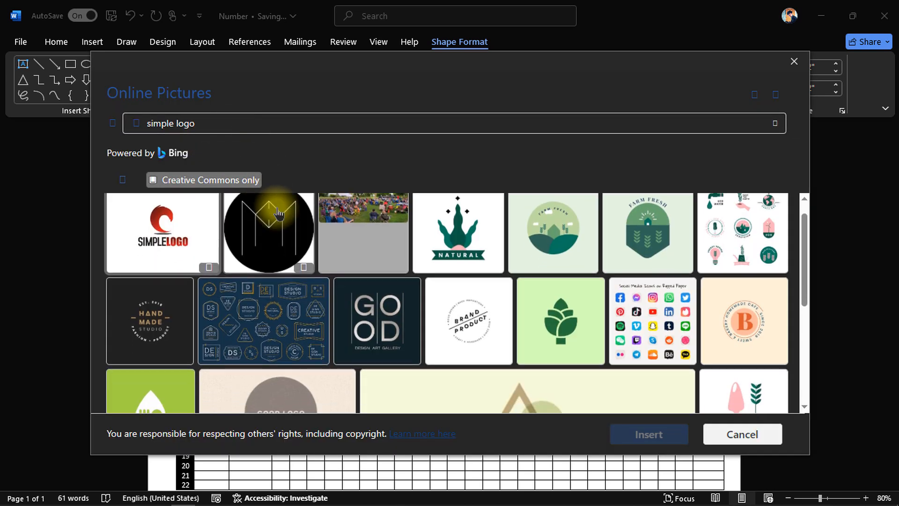
scroll(277, 209, up, 2)
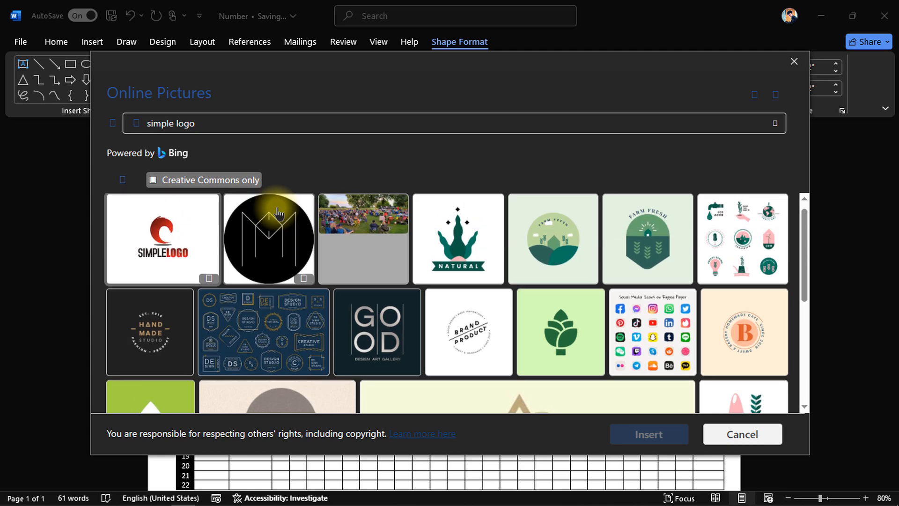
click(450, 250)
click(650, 434)
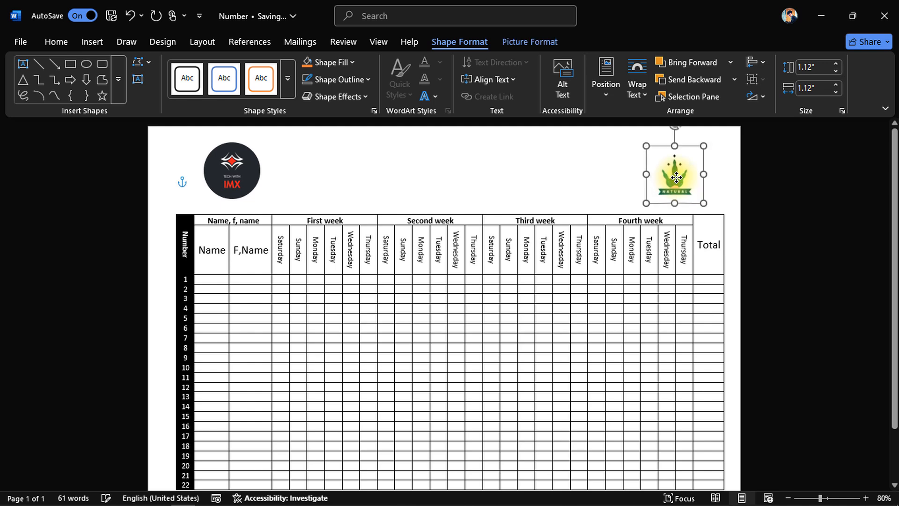
Enlarge the green "NATURAL" logo circle to about 1.21" by 1.25" and adjust its position above the "Fourth week" heading.
key(Up)
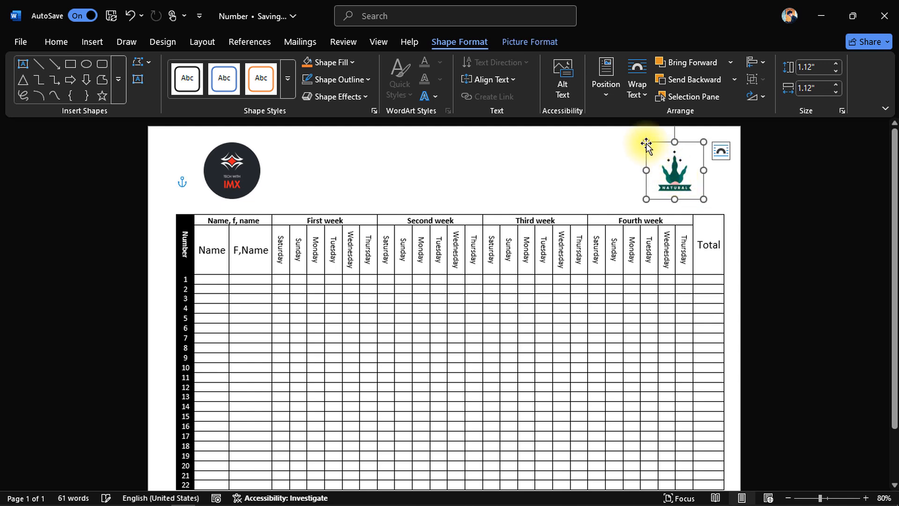
drag(647, 142, 640, 138)
key(Right)
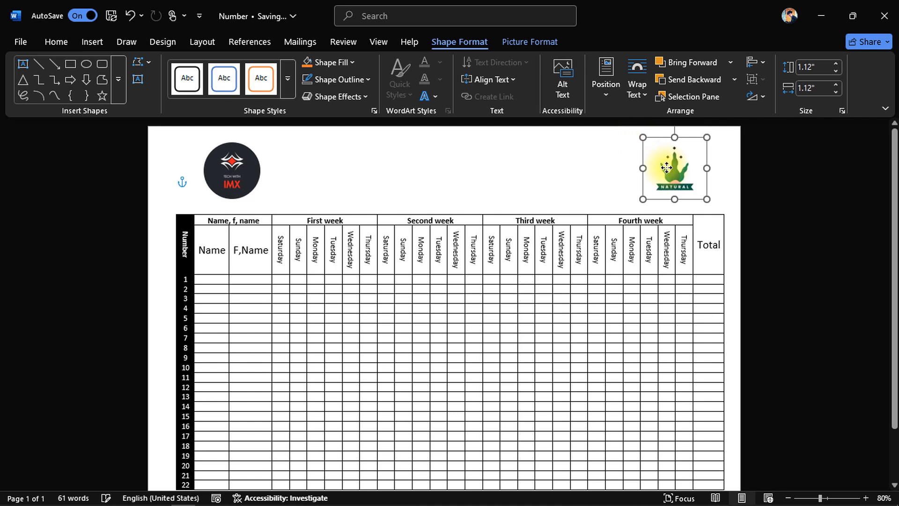
key(Left)
key(Down)
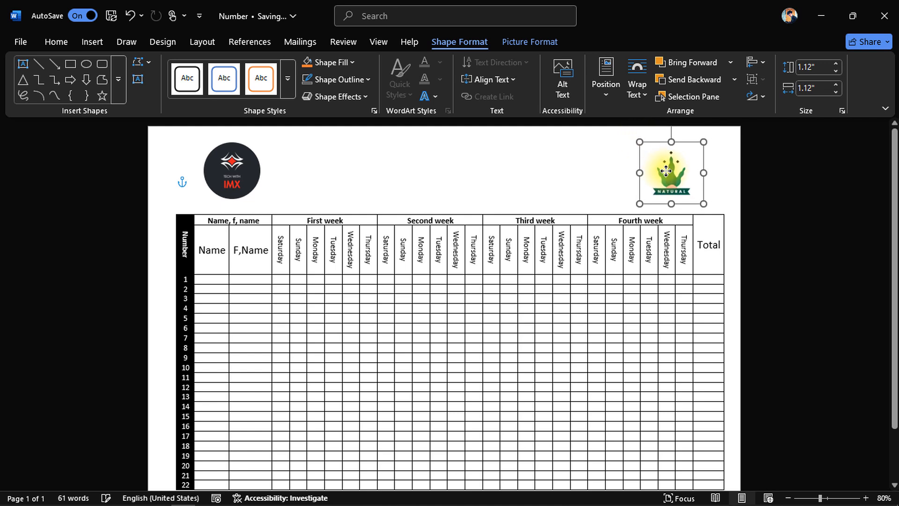
key(ctrl+z)
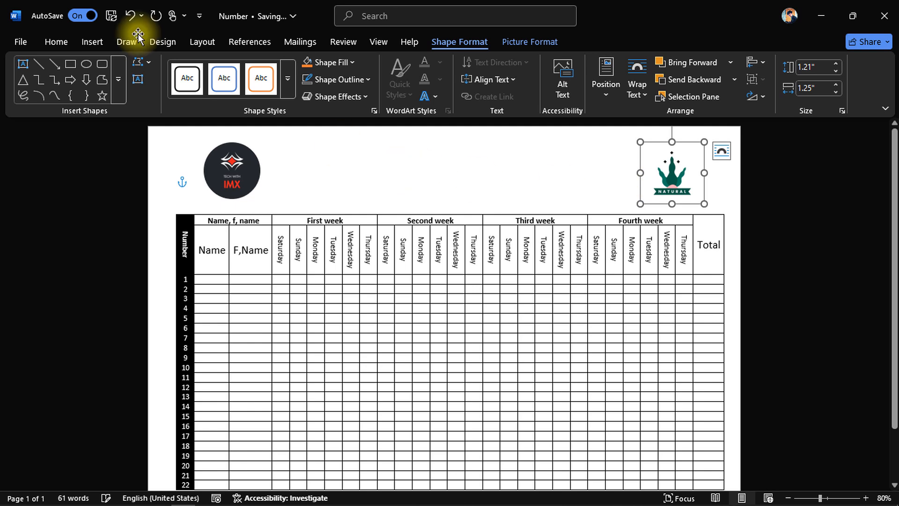
Draw a text box about 1.12" by 4.62" between the two logos and enter "Tech with IMX institue" in it.
click(137, 79)
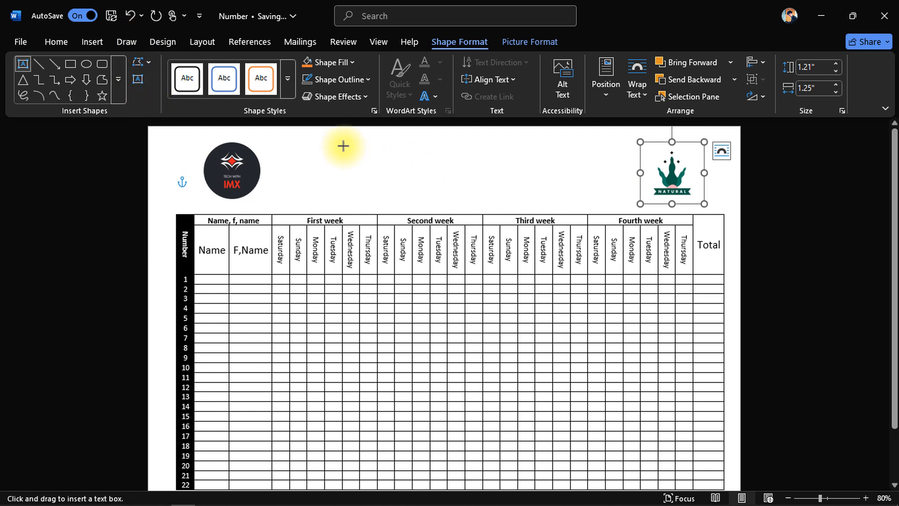
mouse_move(327, 142)
mouse_down()
mouse_move(514, 203)
mouse_move(562, 199)
mouse_up()
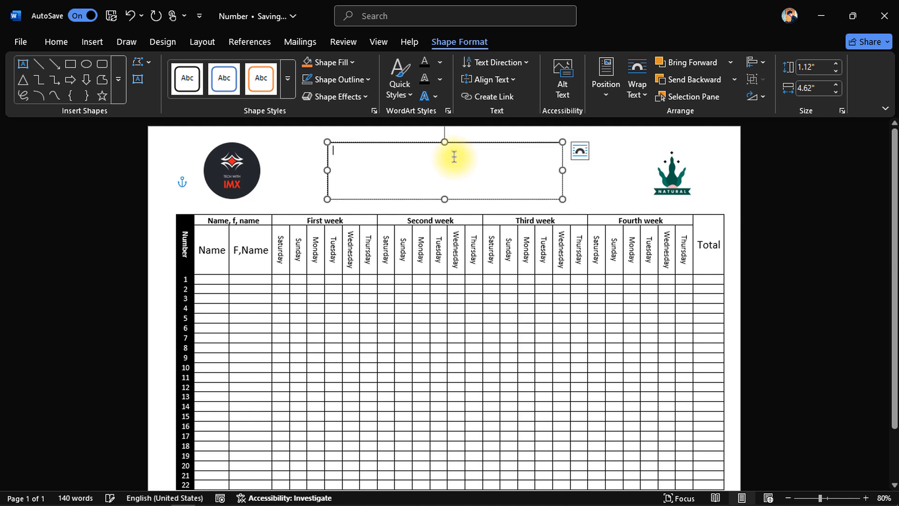
text(Tech with IMX institue)
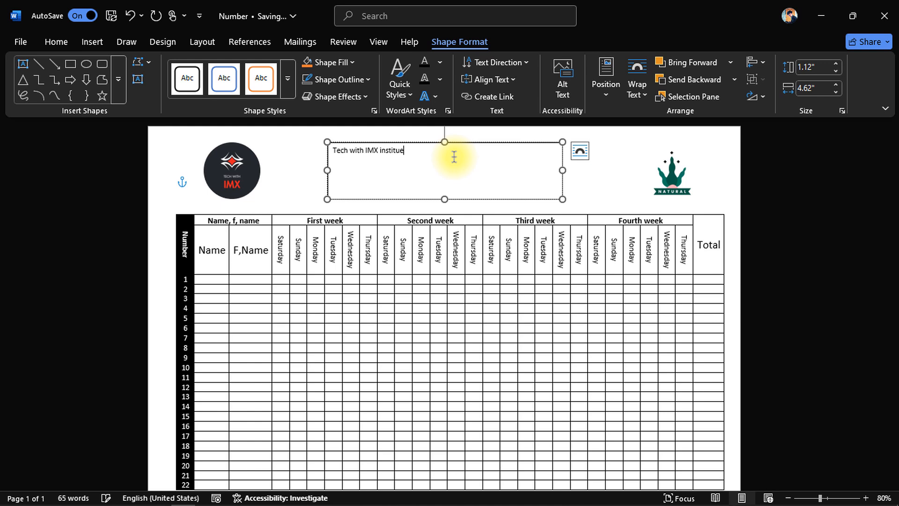
Center the text in the title text box and correct the misspelled last word to "institute".
key(ctrl+a)
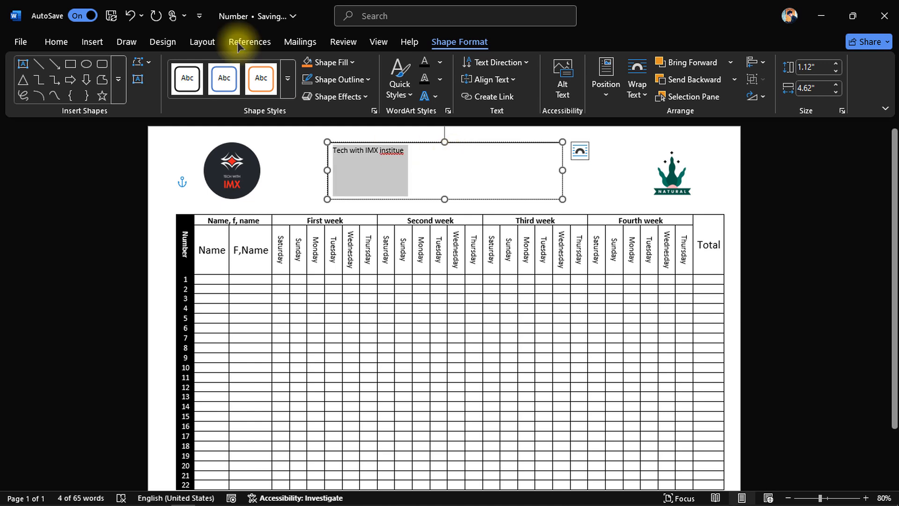
click(57, 42)
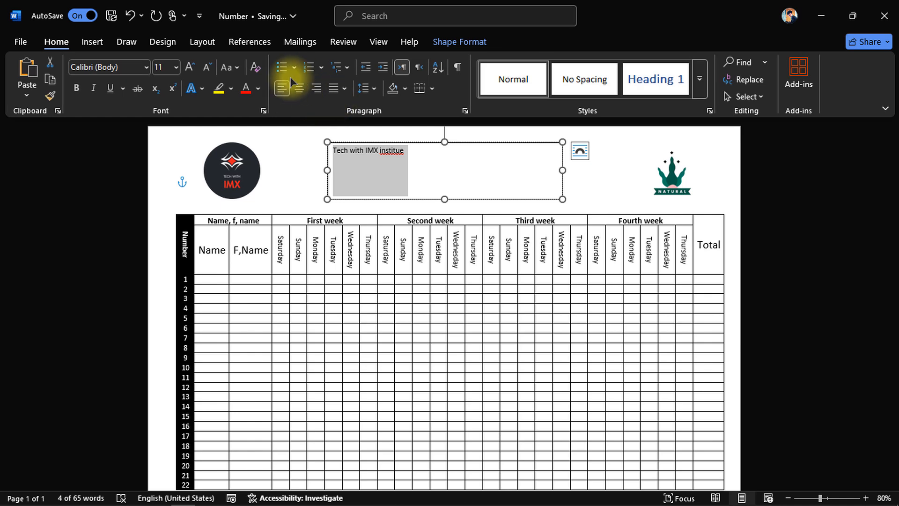
click(299, 89)
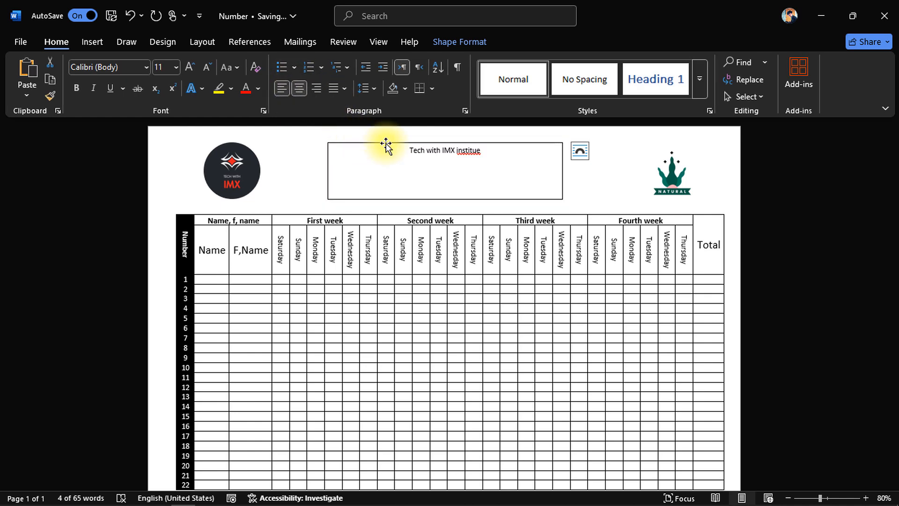
click(469, 156)
right_click(470, 154)
click(505, 187)
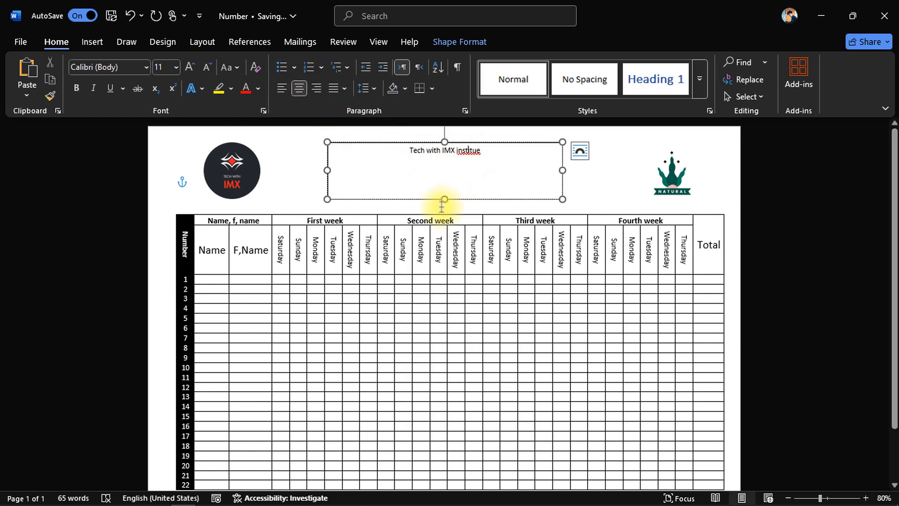
right_click(474, 155)
click(461, 206)
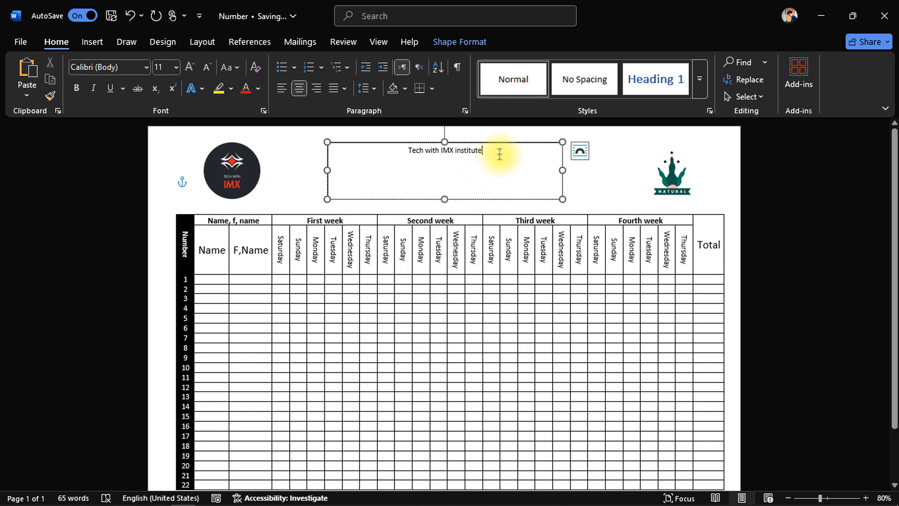
Enlarge the "Tech with IMX institute" text to font size 26.
drag(495, 148, 367, 145)
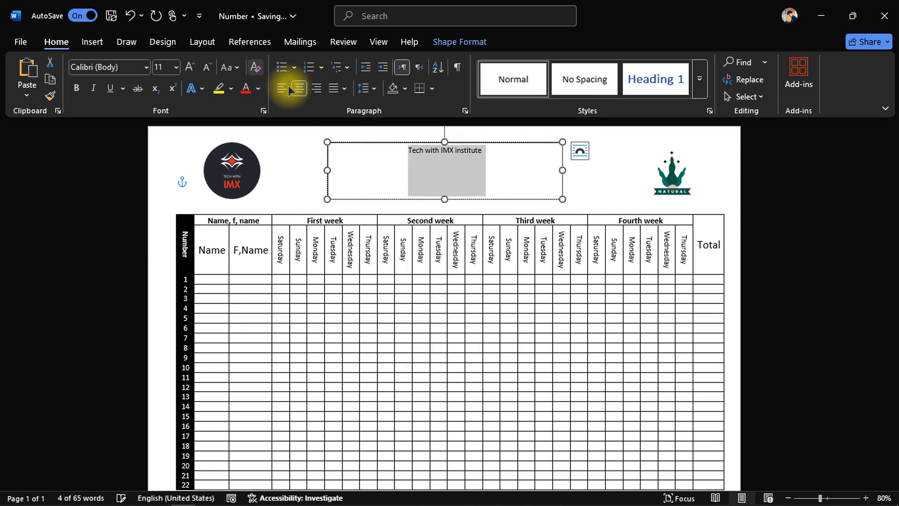
click(189, 68)
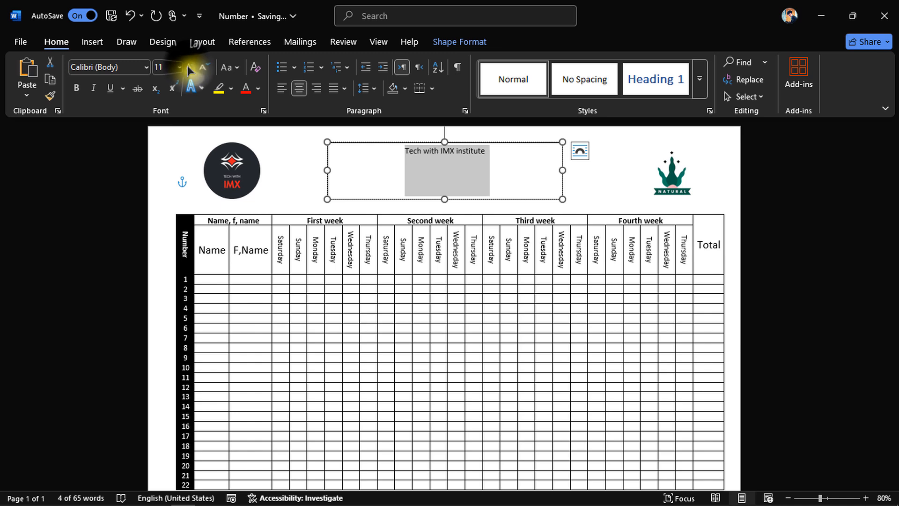
click(190, 68)
click(190, 68)
click(189, 68)
click(189, 68)
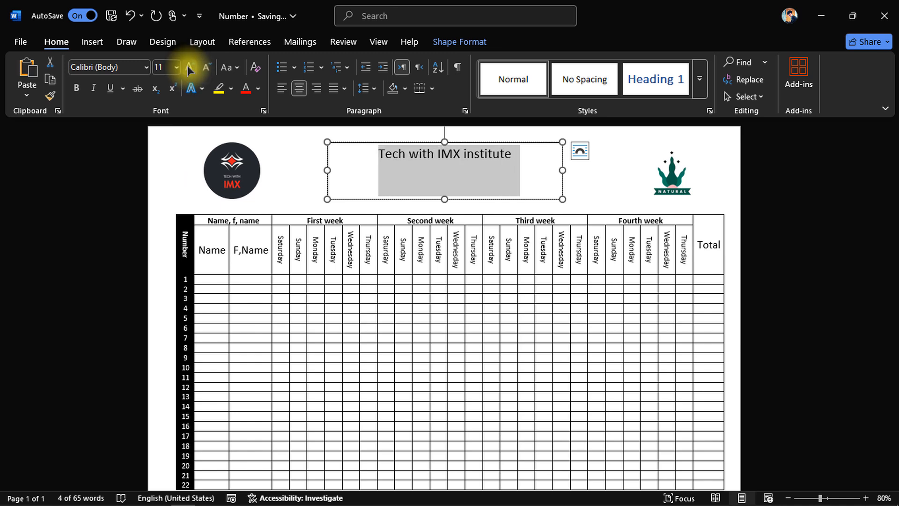
click(189, 68)
click(190, 68)
click(190, 68)
Add a second line reading "Student monthly schedule" below "Tech with IMX institute" in the text box.
click(541, 168)
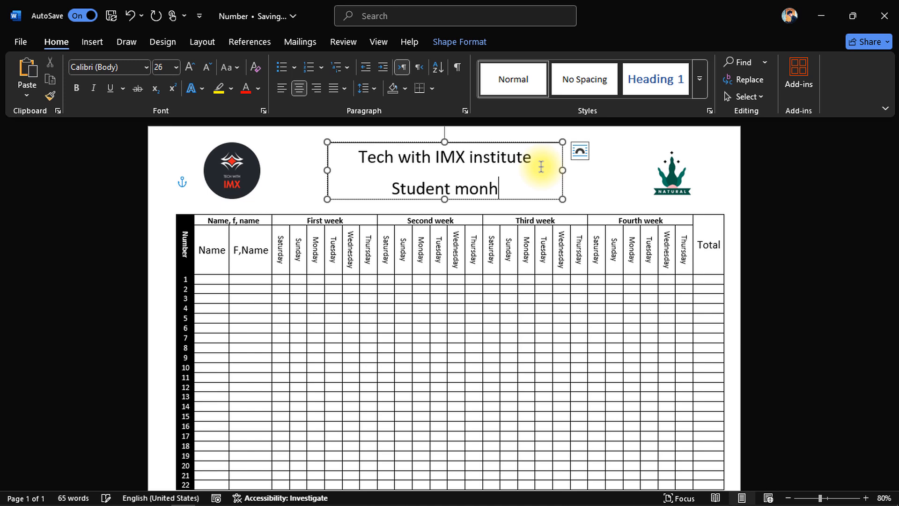
text(l)
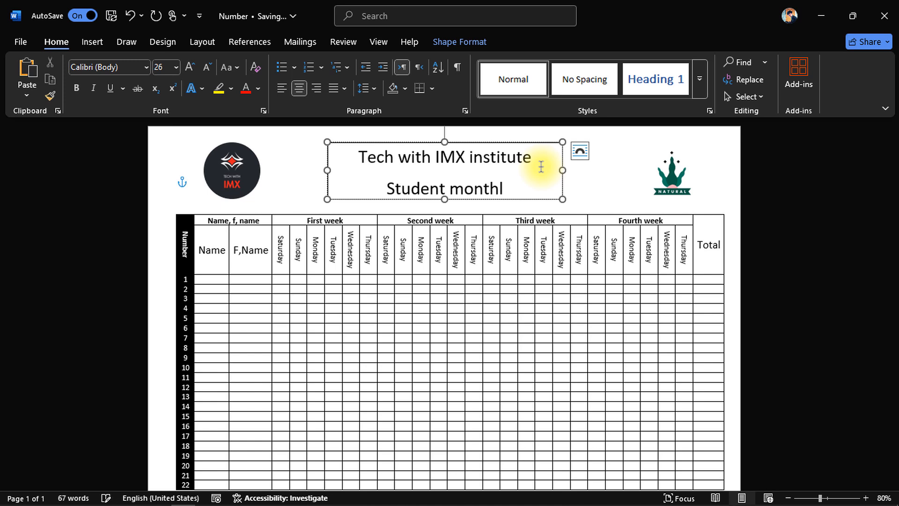
text(y sc)
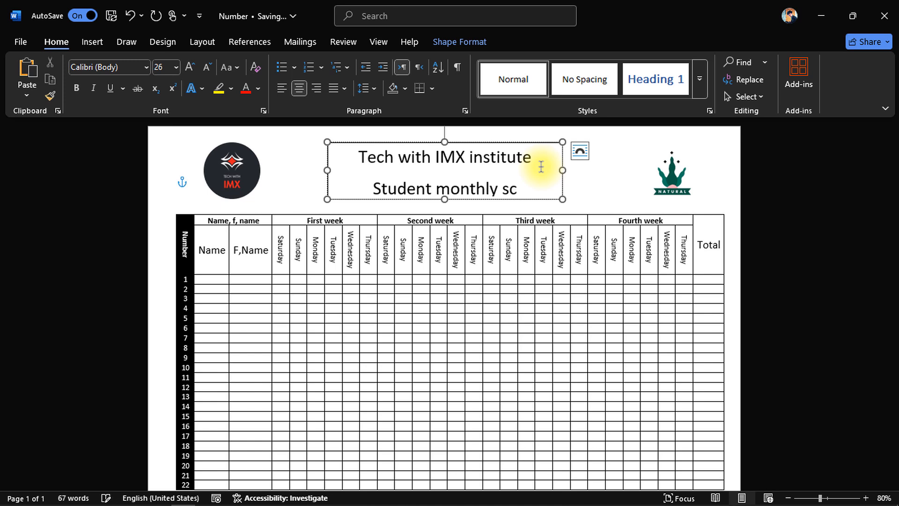
text(hedule)
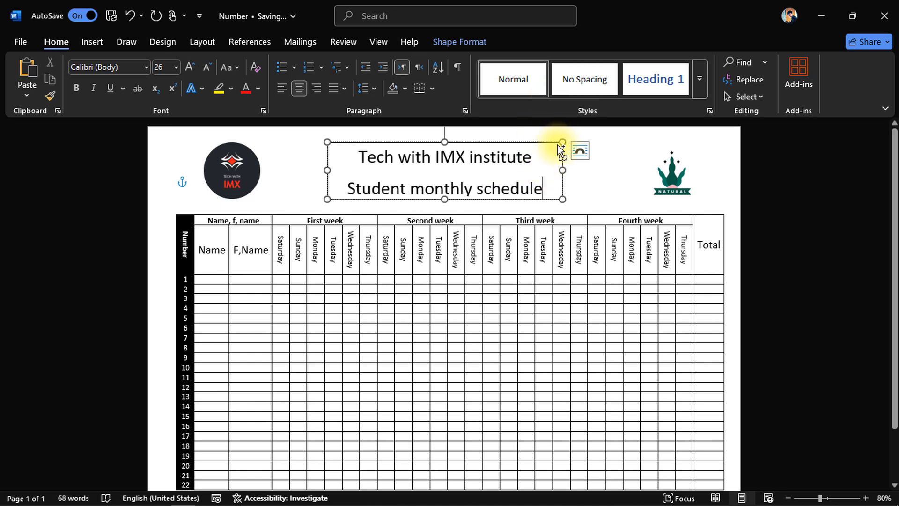
Remove the space after the paragraphs in the title text box and shift the box slightly downward.
key(ctrl+a)
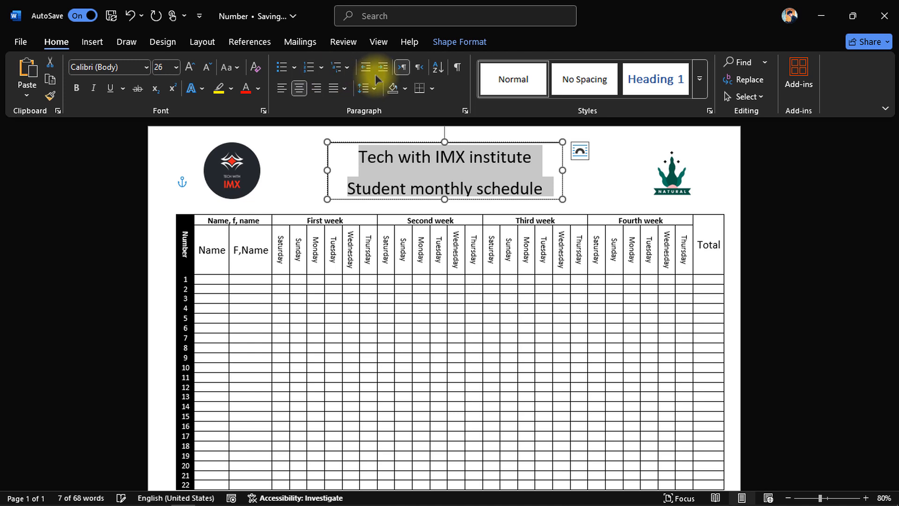
click(375, 85)
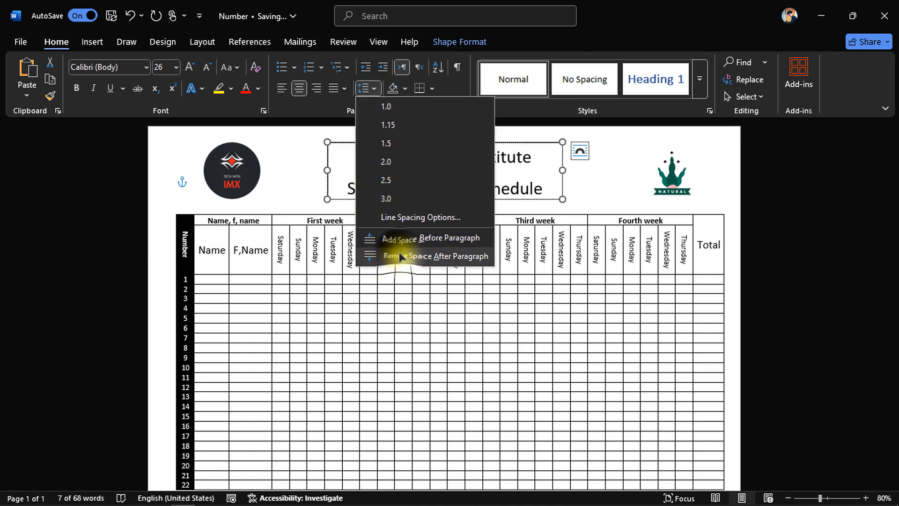
click(402, 257)
click(508, 142)
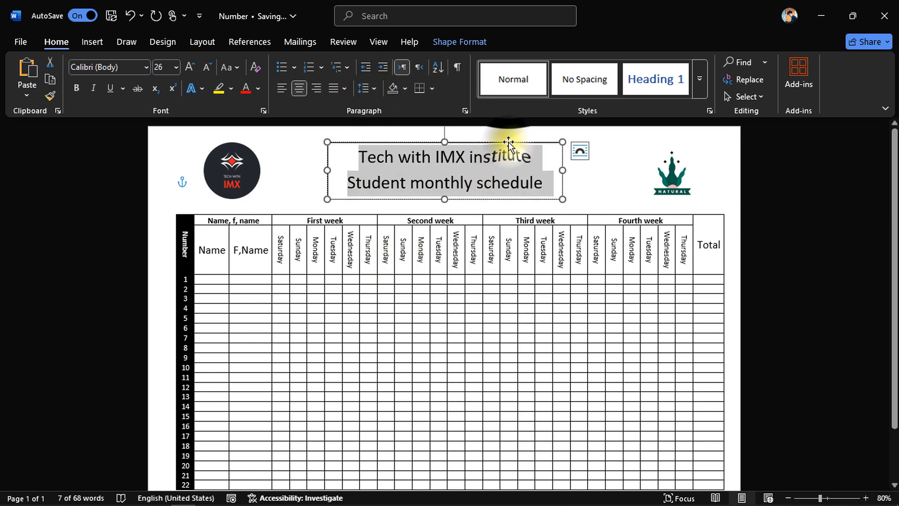
drag(508, 141, 514, 149)
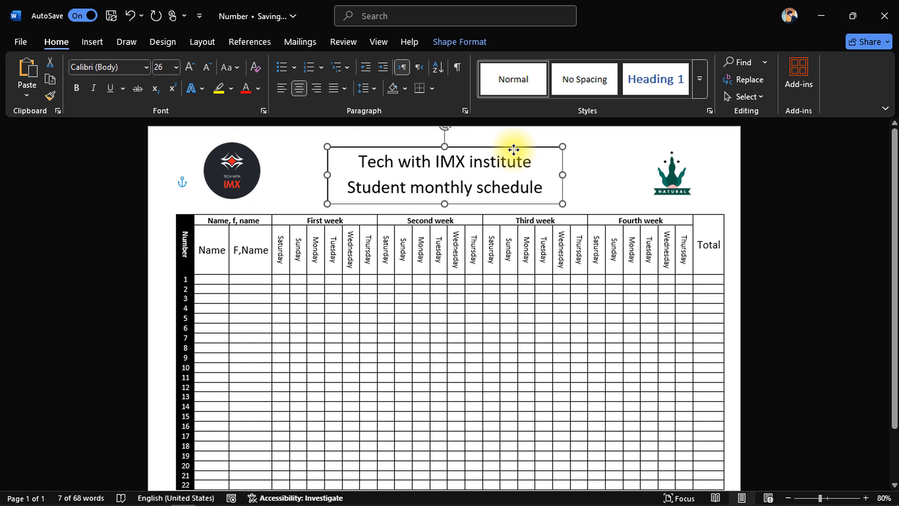
Remove the fill and the outline from the title text box.
click(459, 41)
click(336, 66)
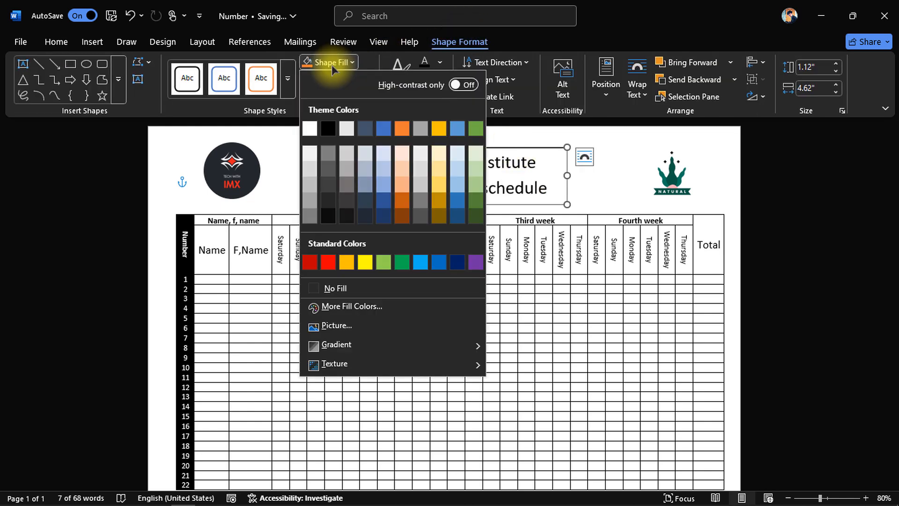
click(341, 288)
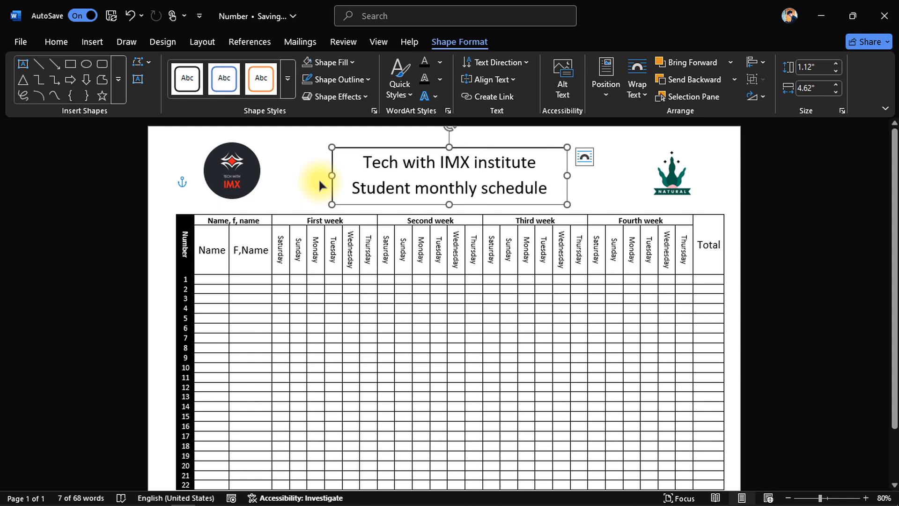
click(333, 80)
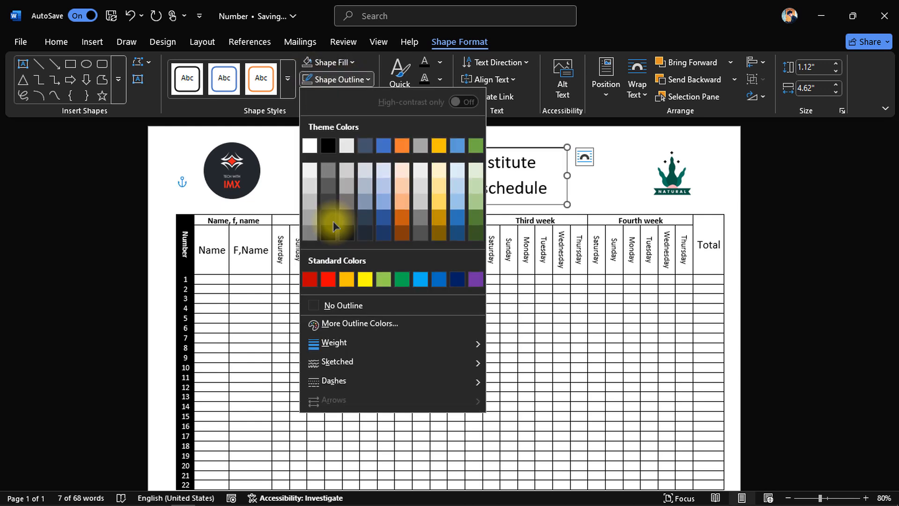
click(339, 306)
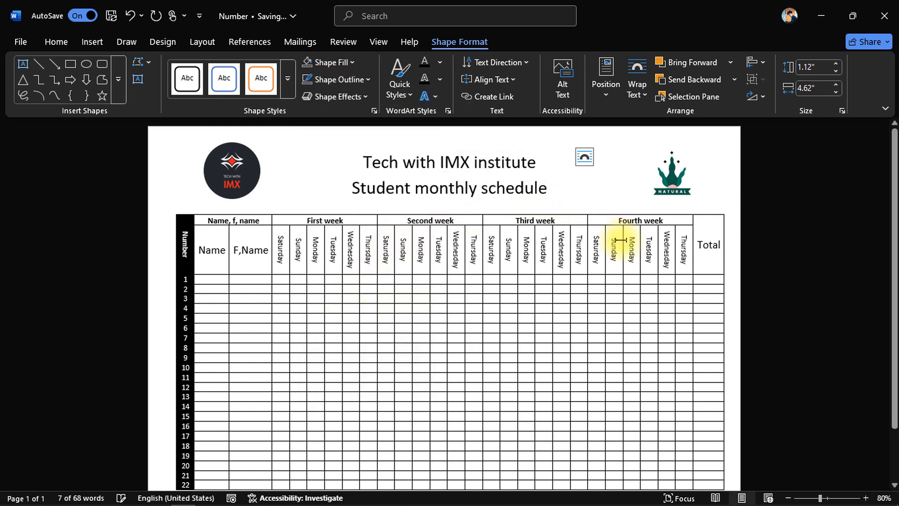
click(580, 194)
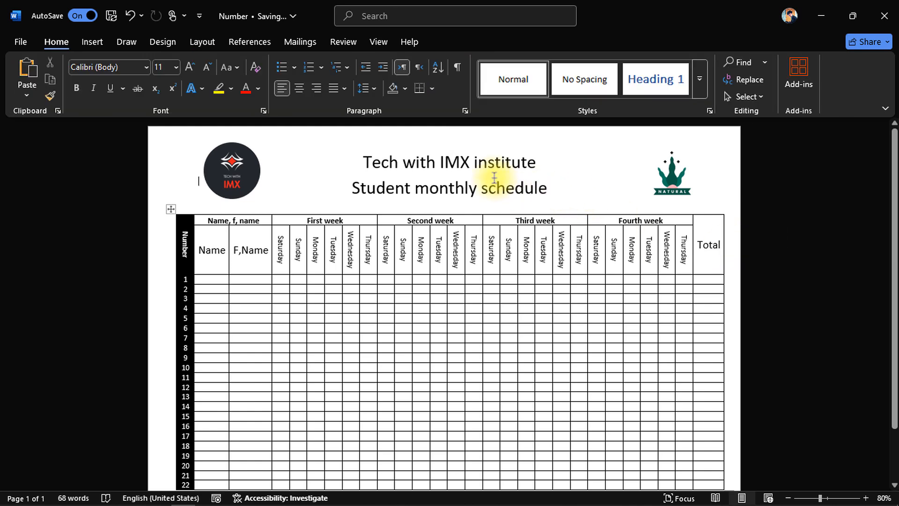
Draw a horizontal straight line about 1.51" long below the table near its middle.
scroll(488, 248, down, 2)
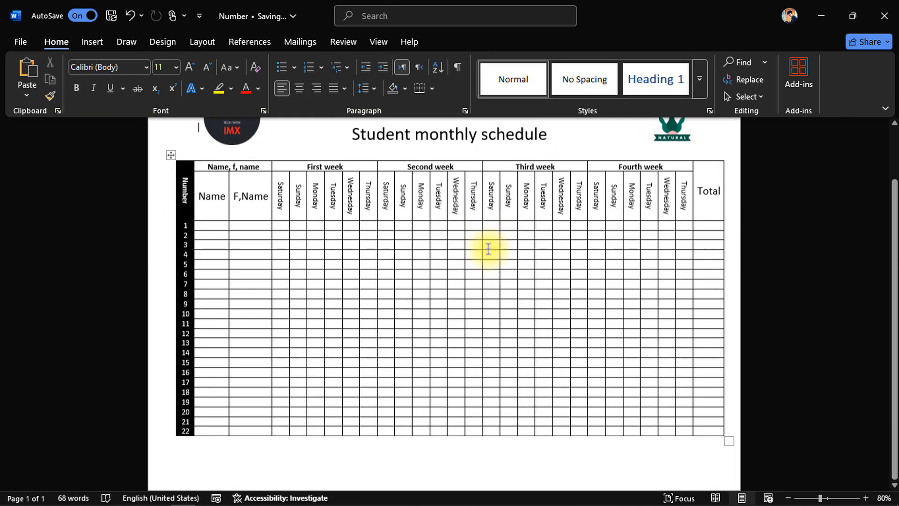
scroll(488, 248, up, 5)
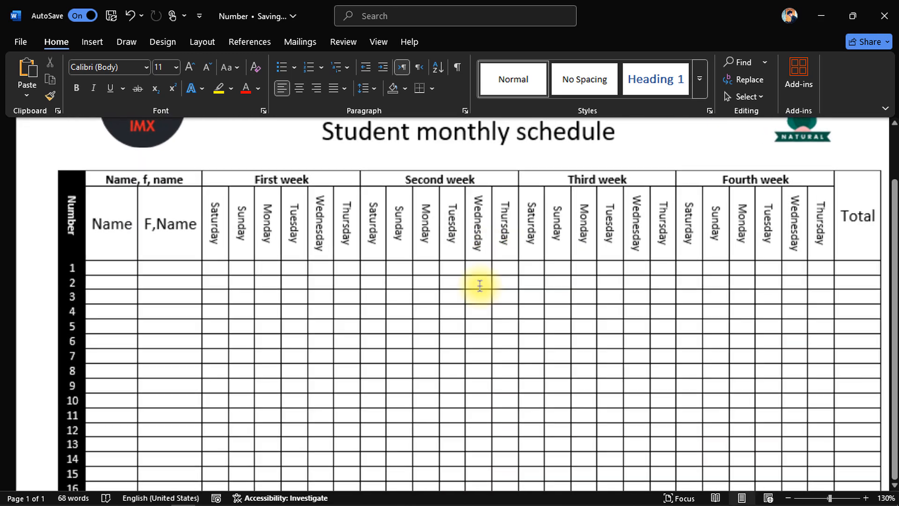
scroll(473, 331, down, 6)
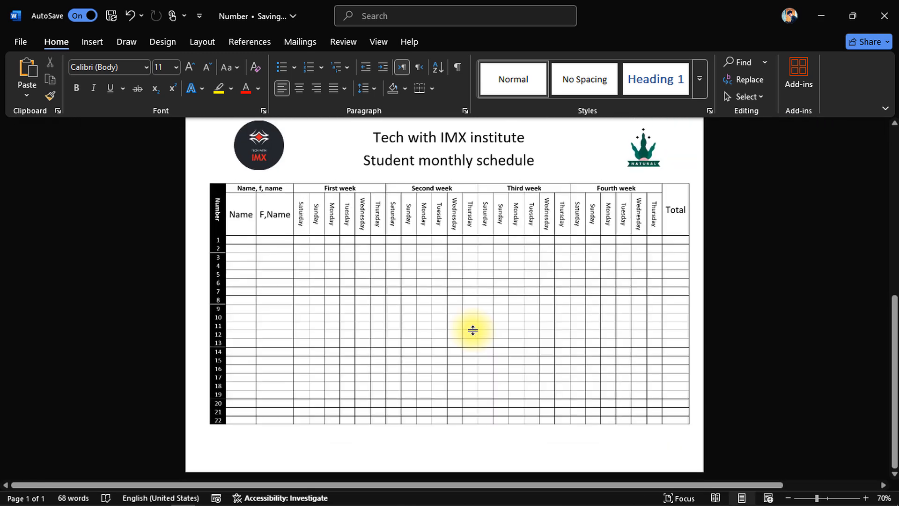
click(92, 42)
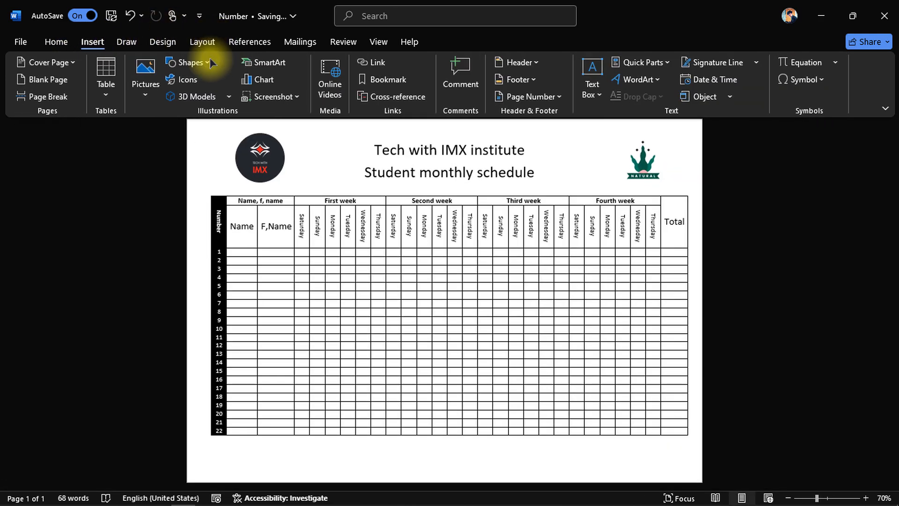
click(190, 62)
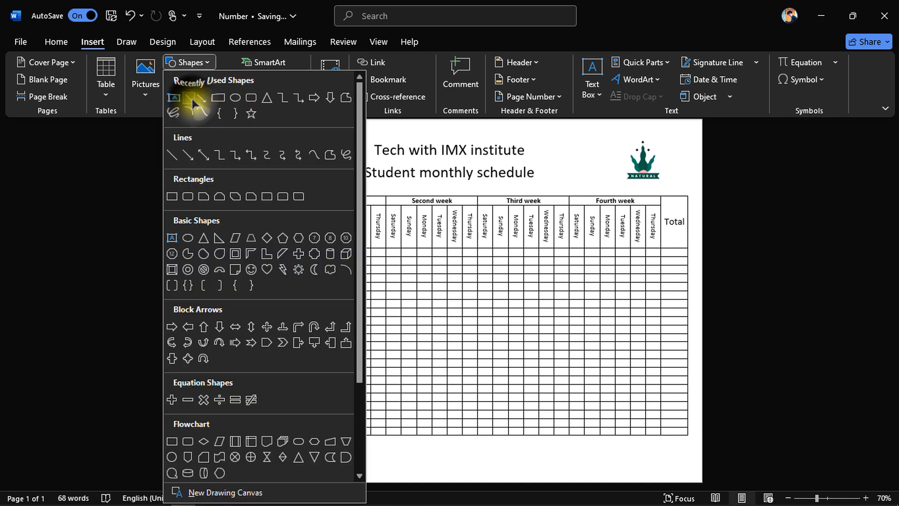
click(191, 98)
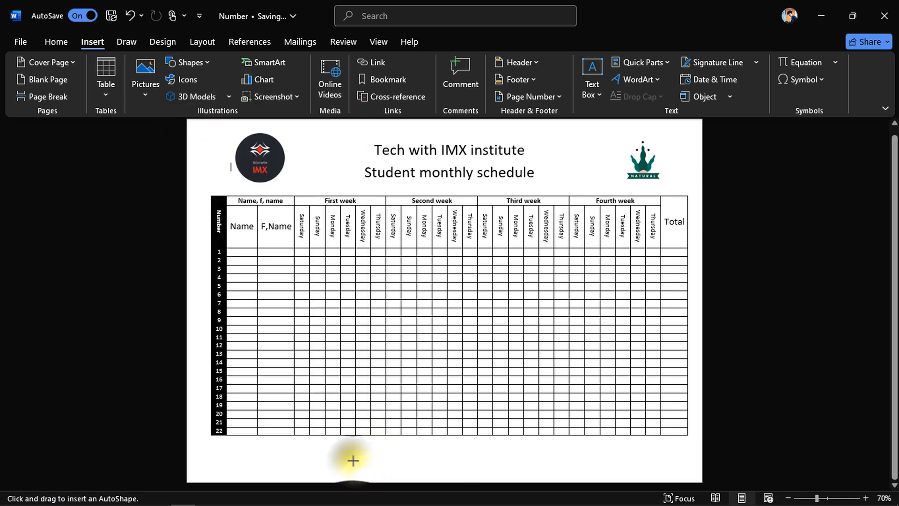
drag(353, 461, 403, 462)
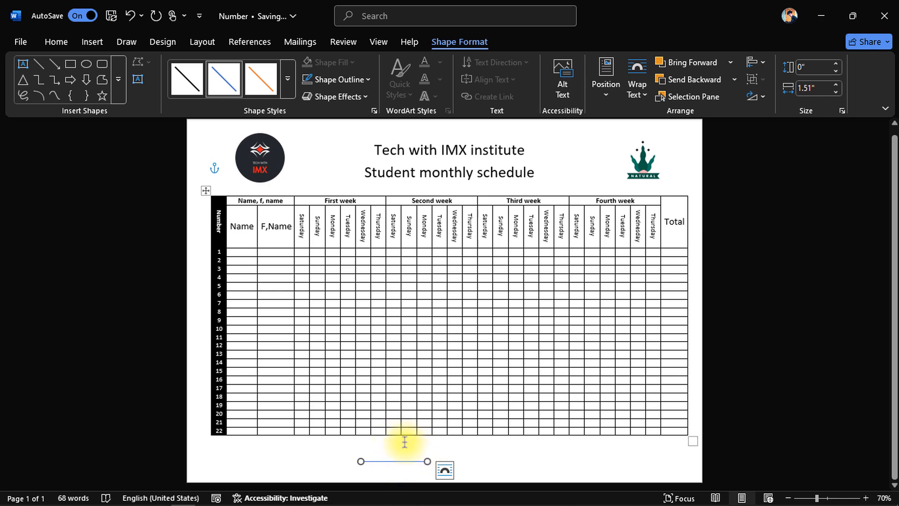
Move the line beneath the table to the right and style it black with a 3 pt weight.
ctrl+scroll(397, 463, up, 6)
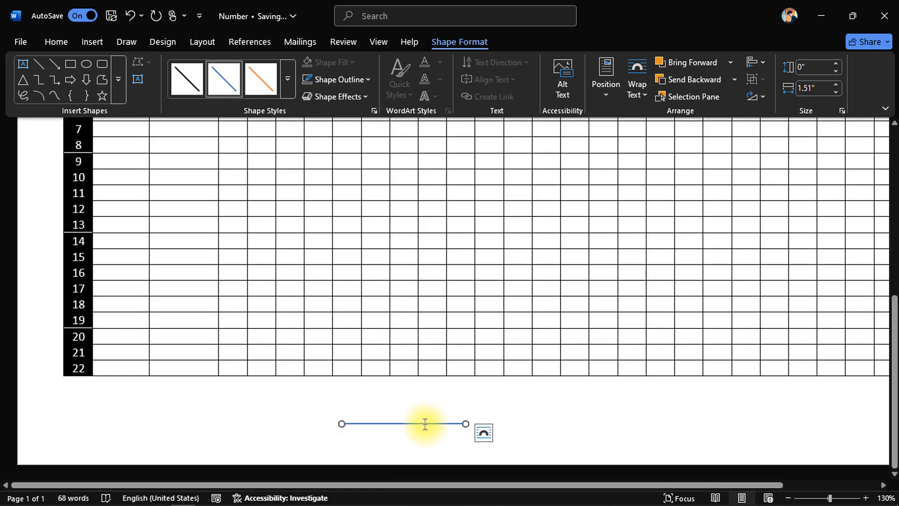
drag(424, 424, 504, 425)
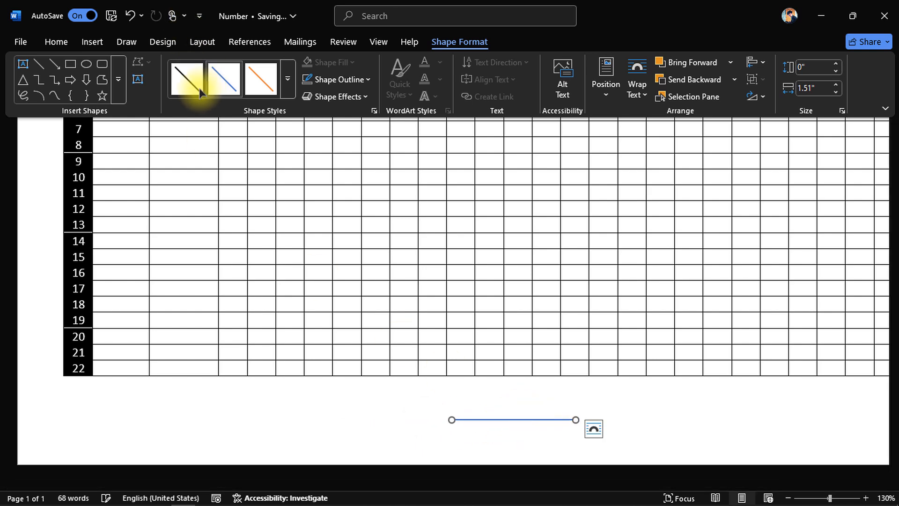
key(ctrl+z)
click(348, 80)
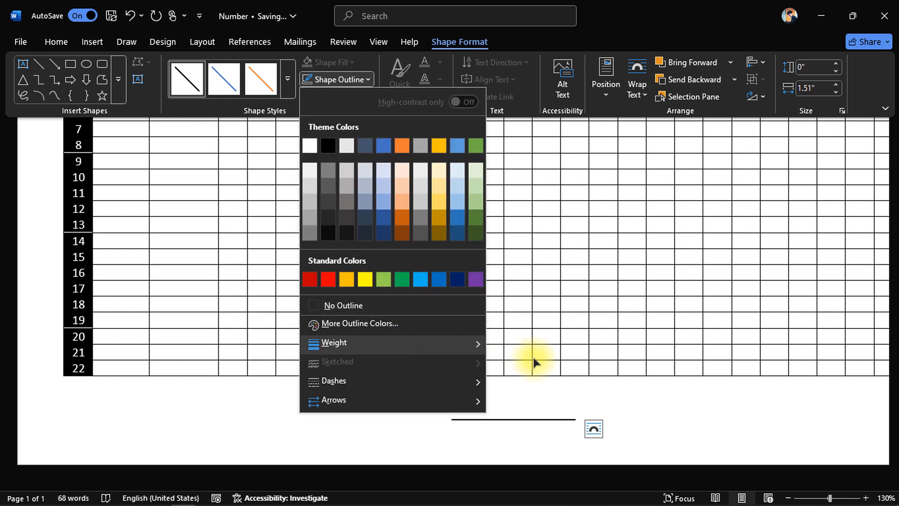
mouse_move(444, 348)
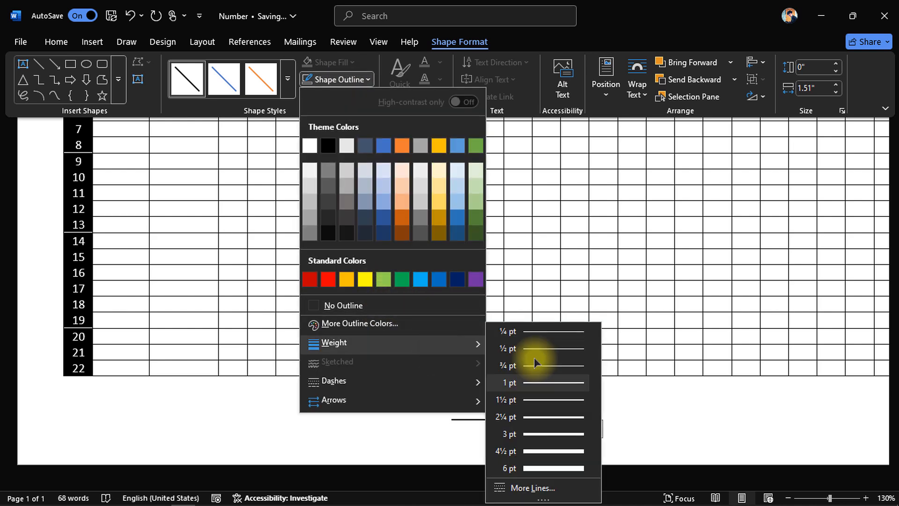
click(539, 433)
key(Escape)
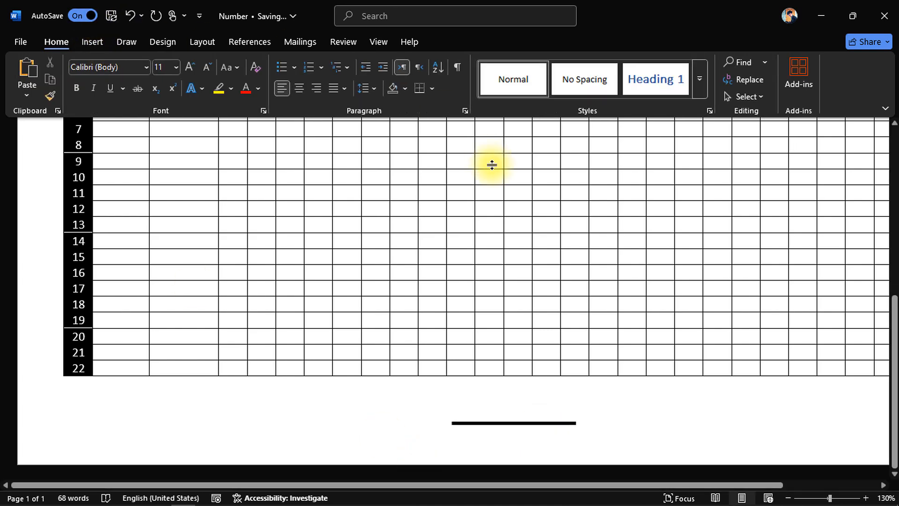
Draw a text box about 0.38" by 1.48" just left of the black line and enter "Signature" in it.
click(92, 41)
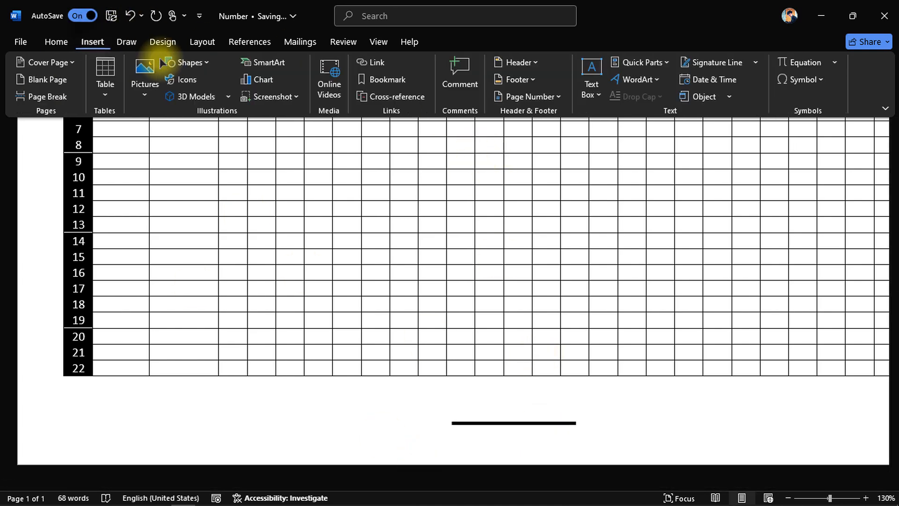
click(189, 63)
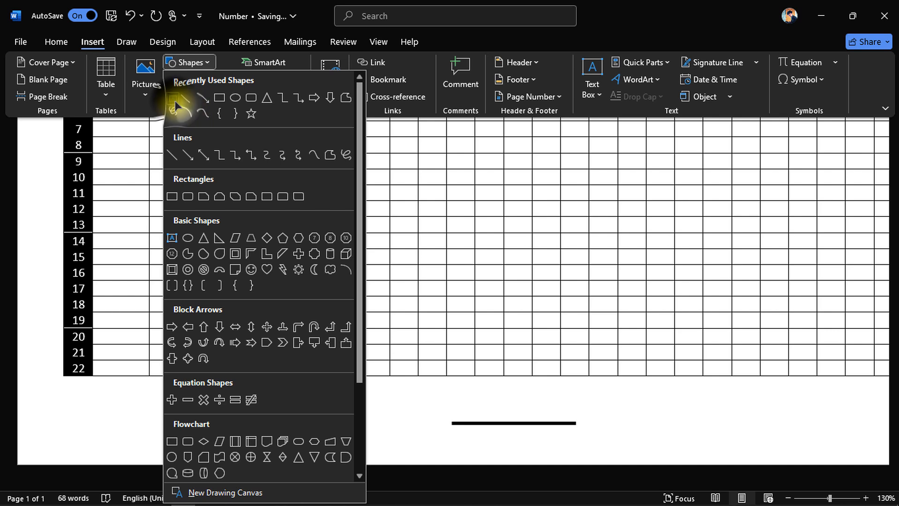
click(176, 100)
drag(325, 410, 447, 441)
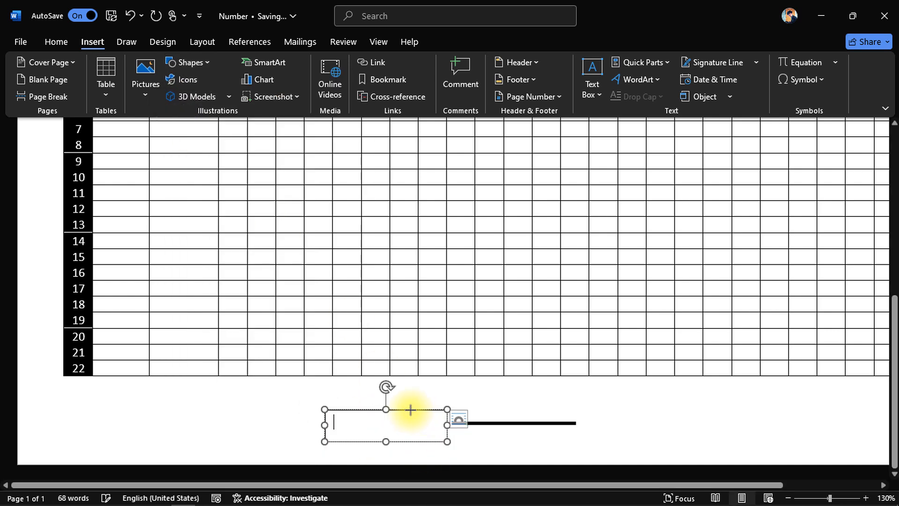
drag(408, 410, 408, 406)
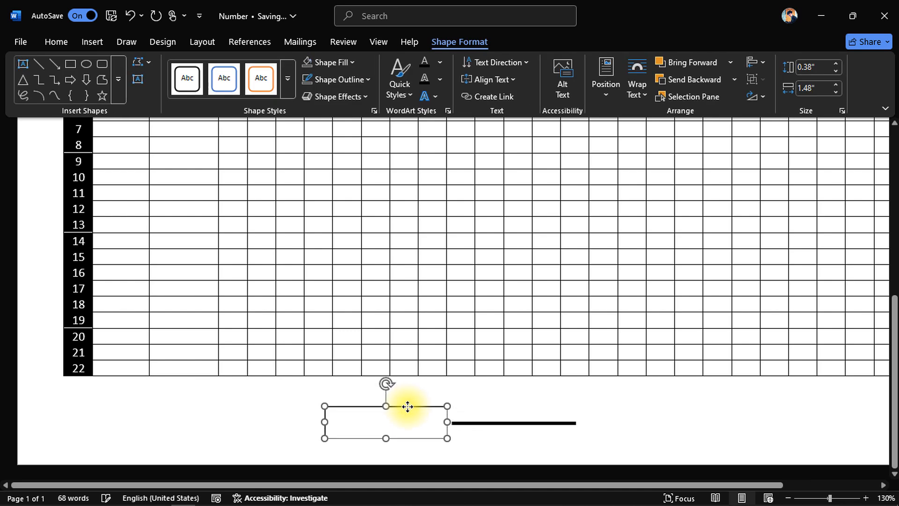
click(387, 421)
text(si)
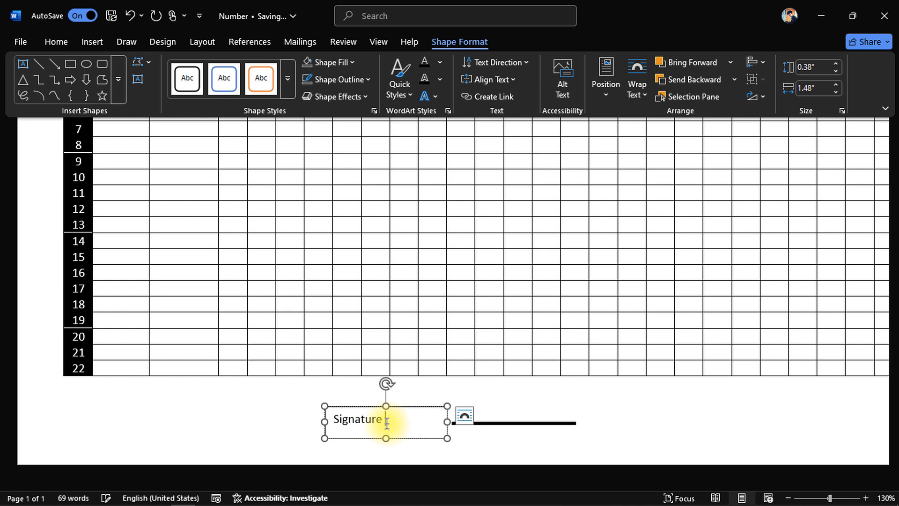
Enlarge the "Signature" text and add a colon after it.
key(ctrl+a)
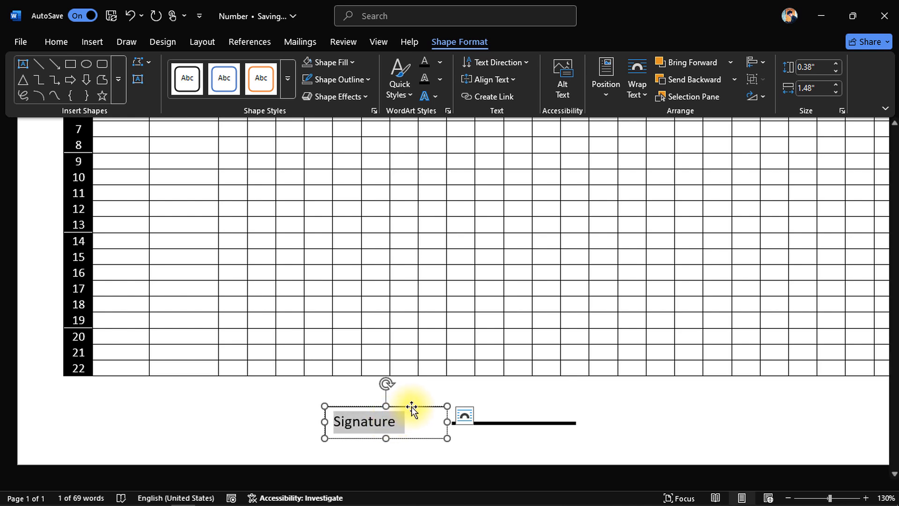
key(ctrl+])
click(405, 424)
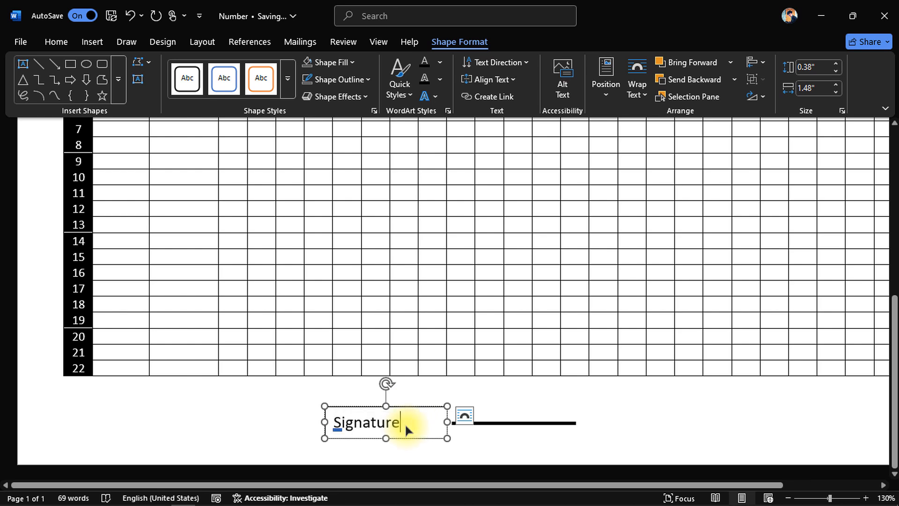
text(:)
Remove the outline of the "Signature:" text box and narrow the box to about 1.34".
click(402, 402)
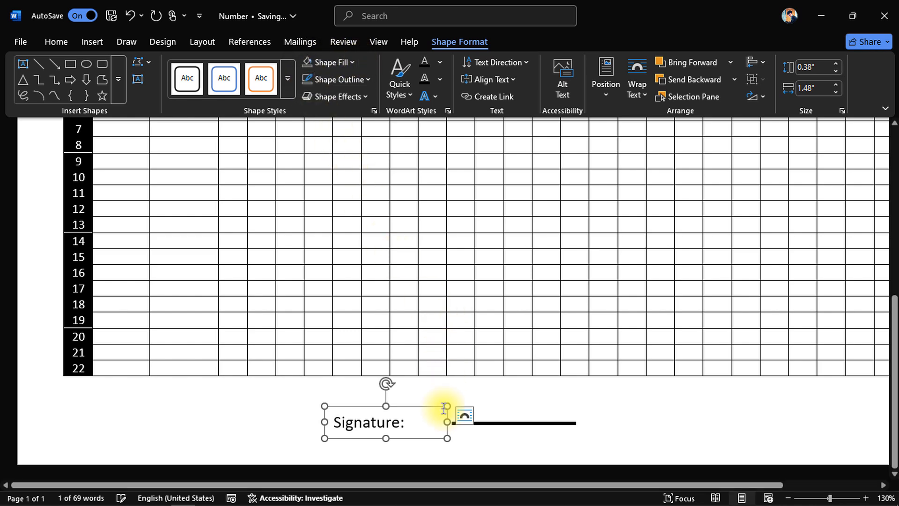
drag(448, 423, 421, 424)
Move the "Signature:" text box right and slightly up so its text sits directly beside the line's left end.
scroll(422, 423, down, 7)
scroll(422, 425, down, 4)
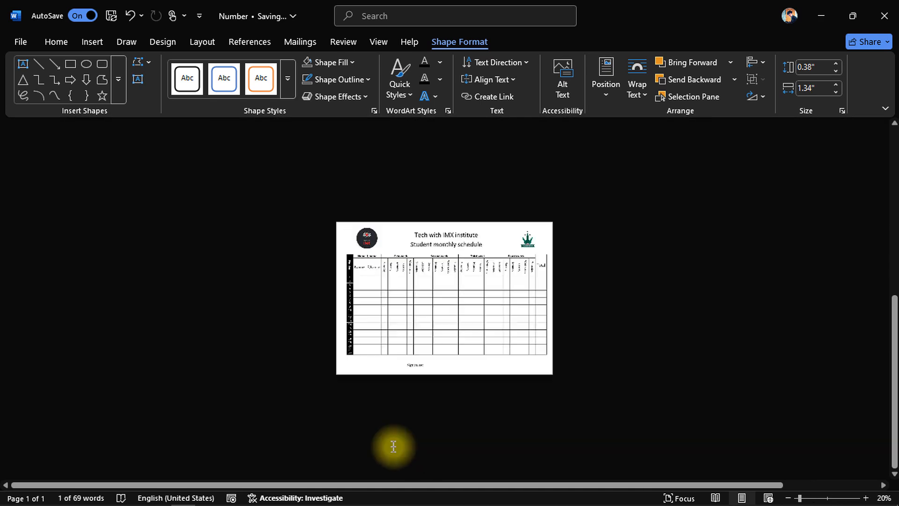
scroll(416, 396, up, 5)
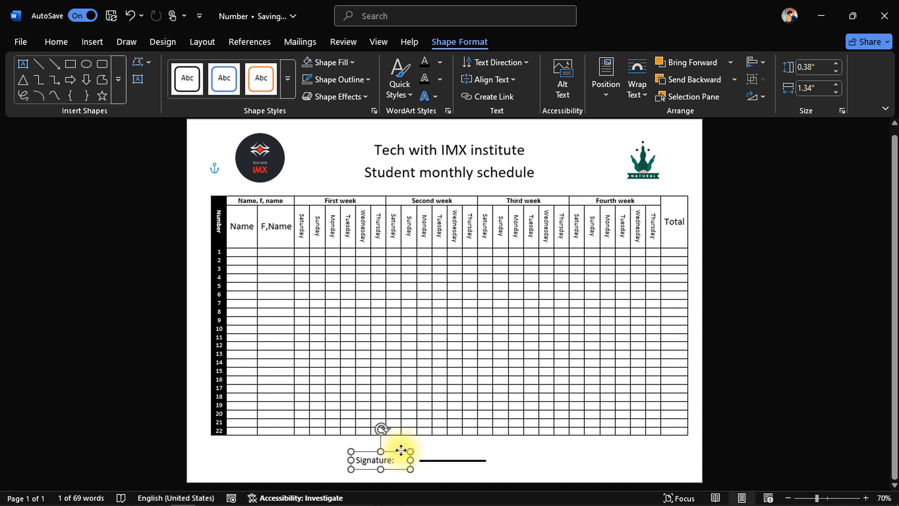
drag(401, 450, 419, 449)
key(Up)
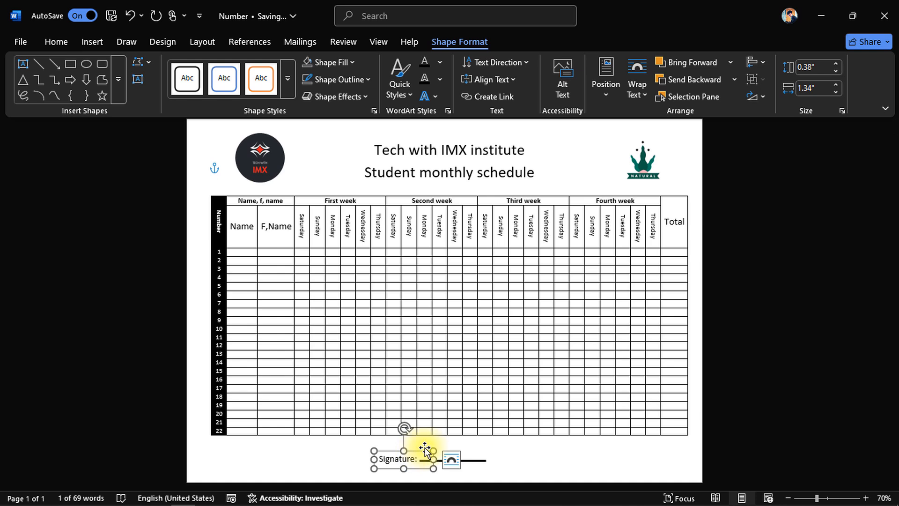
click(485, 440)
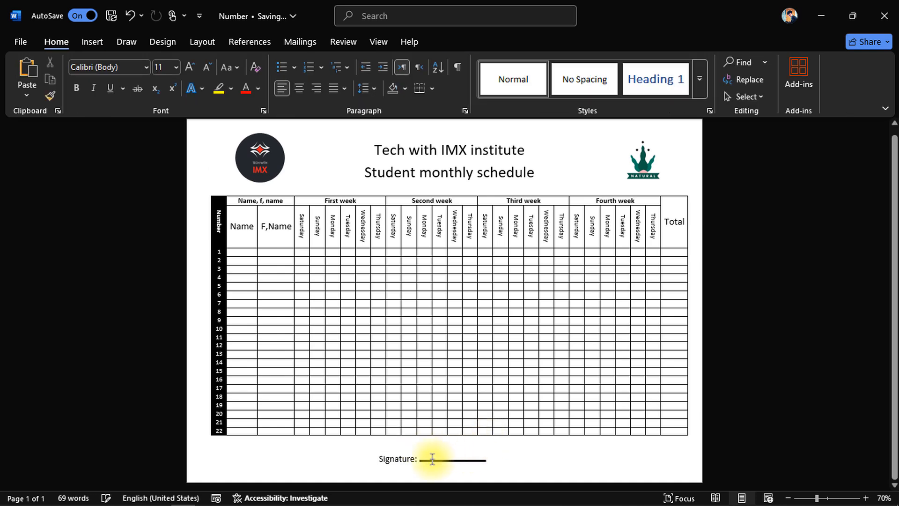
Enlarge the "Signature:" text to font size 18 and shift its text box slightly left to clear the line.
click(402, 459)
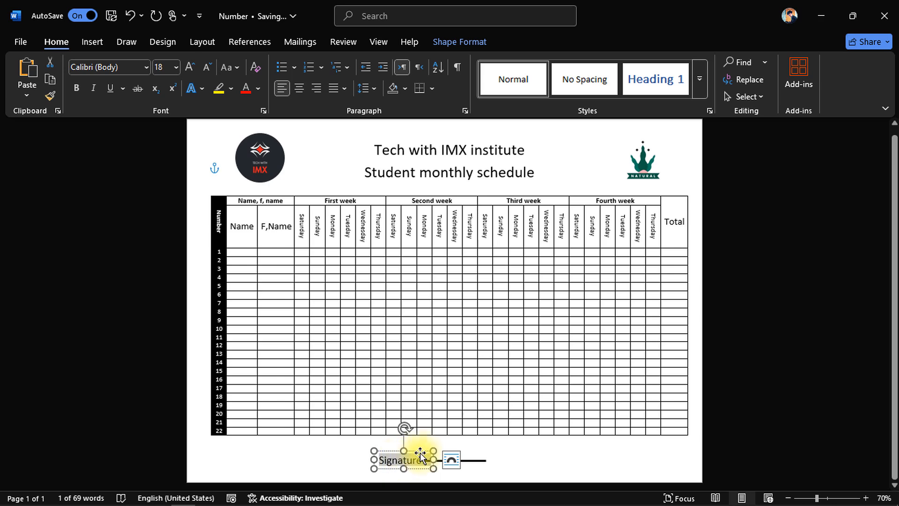
drag(420, 455, 412, 451)
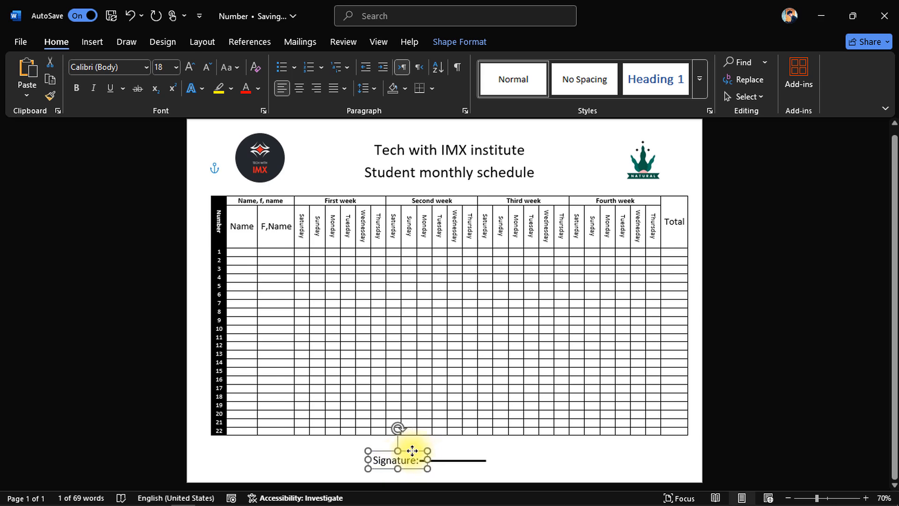
Nudge the "Signature:" text box slightly left and up to align its text with the signature line, and deselect it.
key(Left)
key(Left)
key(Up)
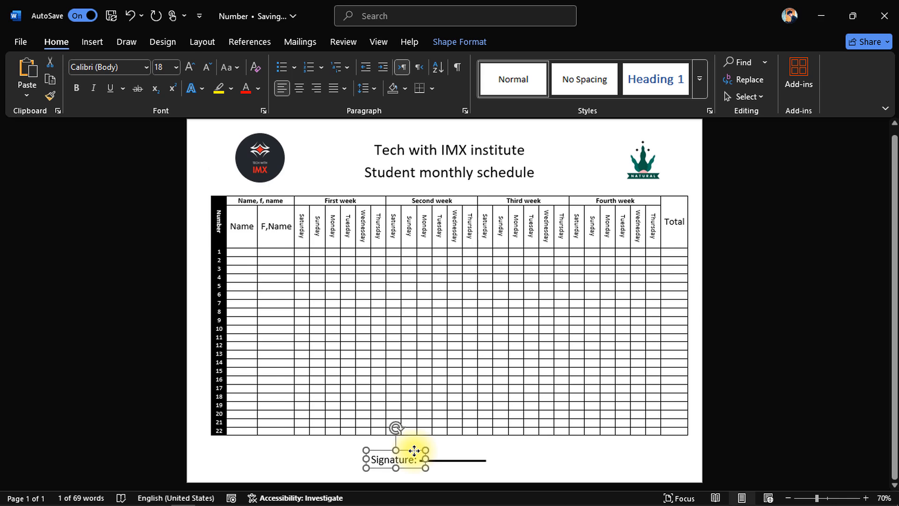
key(Right)
key(Up)
key(Up)
key(Left)
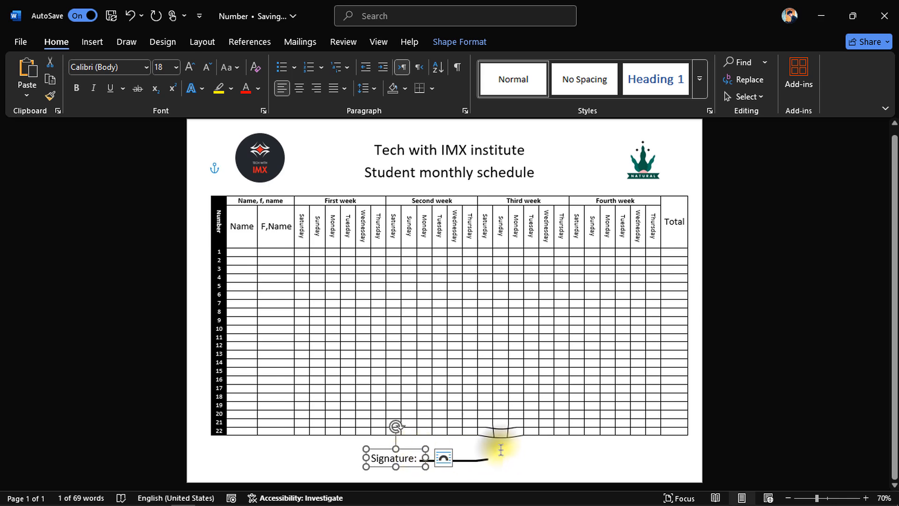
key(Escape)
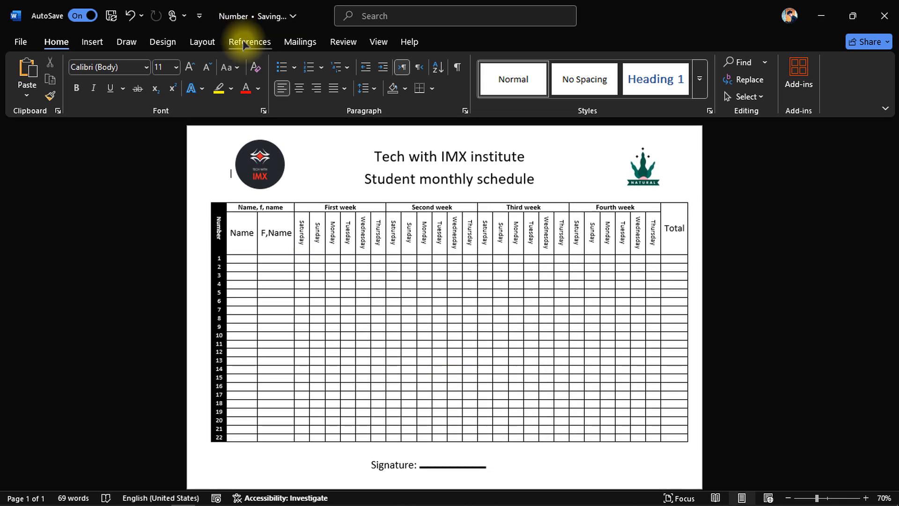
Display the finished attendance form in Focus mode and enlarge the page to examine the whole layout.
click(353, 45)
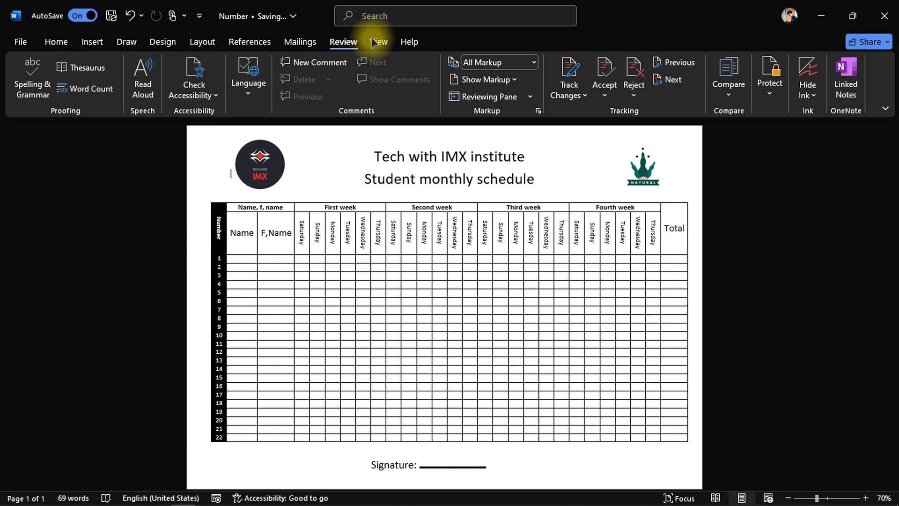
click(375, 41)
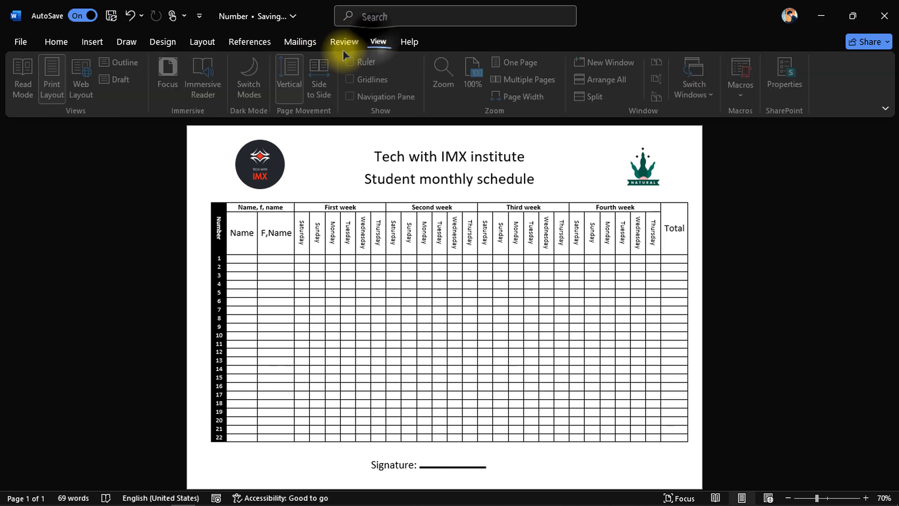
click(172, 79)
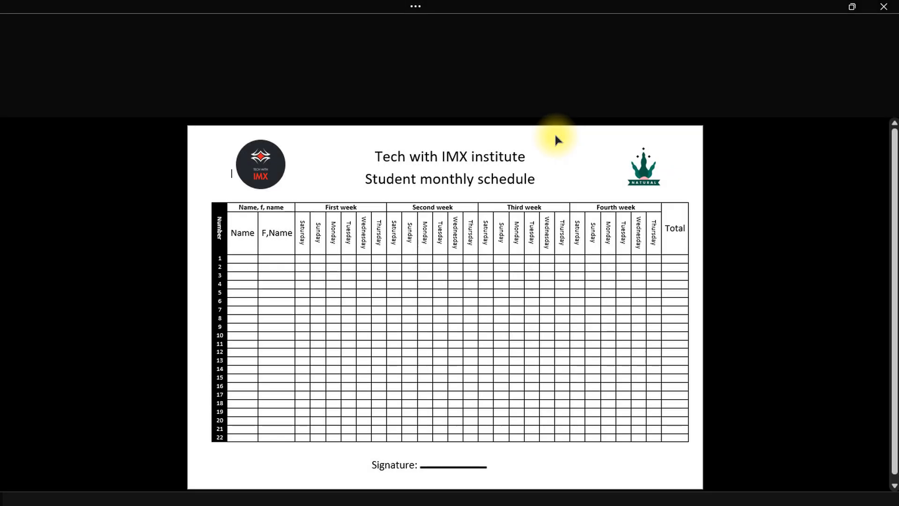
scroll(572, 196, up, 1)
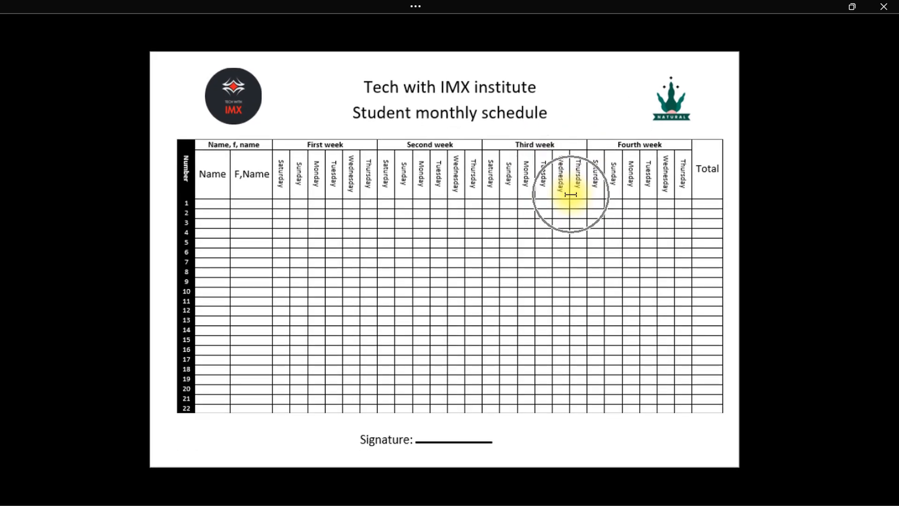